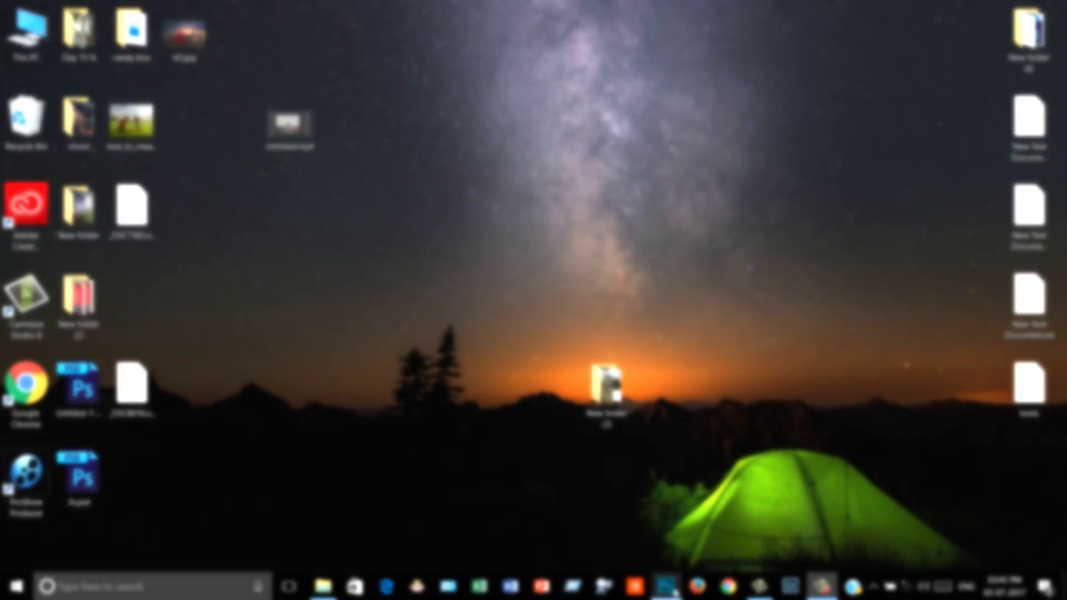
Step: Bring the Photoshop workspace back into view and zoom in on the oxen
{"action": "left_click", "coordinate": [670, 589]}
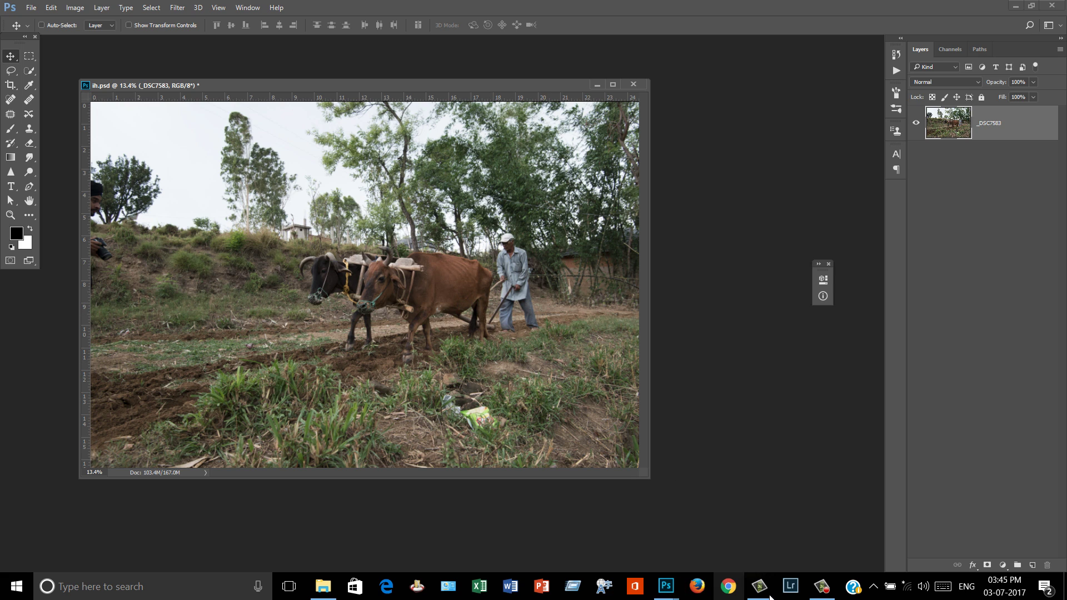
{"action": "left_click", "coordinate": [826, 590]}
{"action": "left_click", "coordinate": [828, 592]}
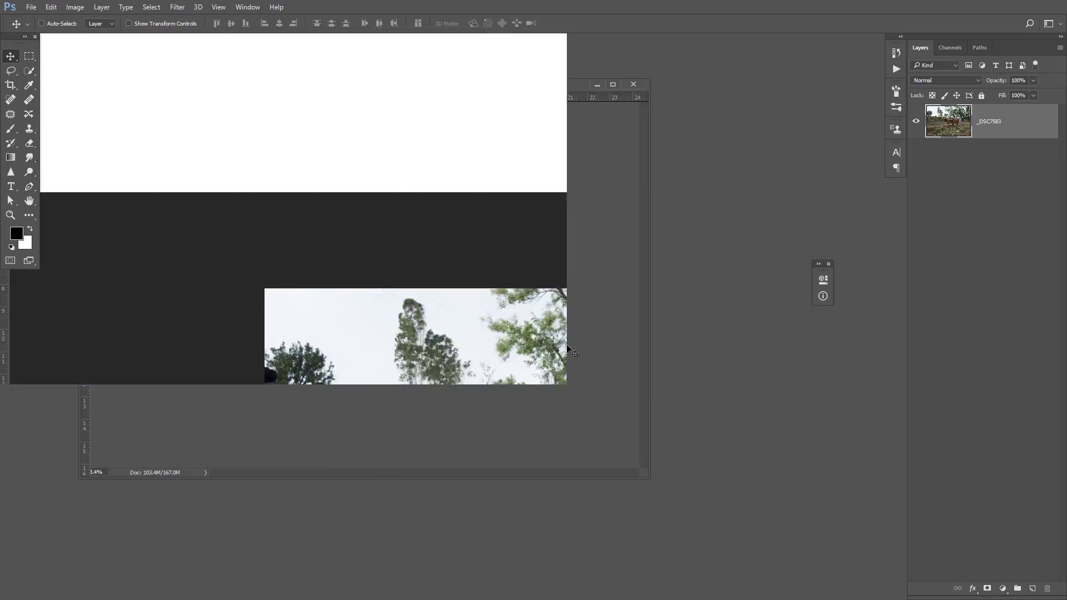
{"action": "scroll", "coordinate": [432, 299], "scroll_direction": "up", "scroll_amount": 2}
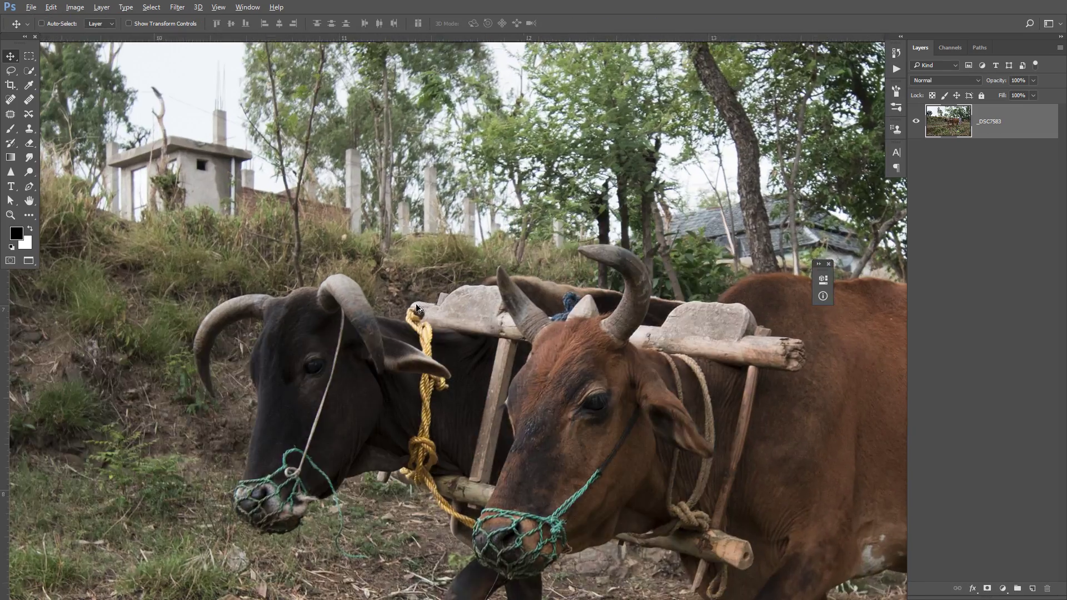
{"action": "scroll", "coordinate": [432, 298], "scroll_direction": "up", "scroll_amount": 2}
{"action": "scroll", "coordinate": [432, 299], "scroll_direction": "up", "scroll_amount": 2}
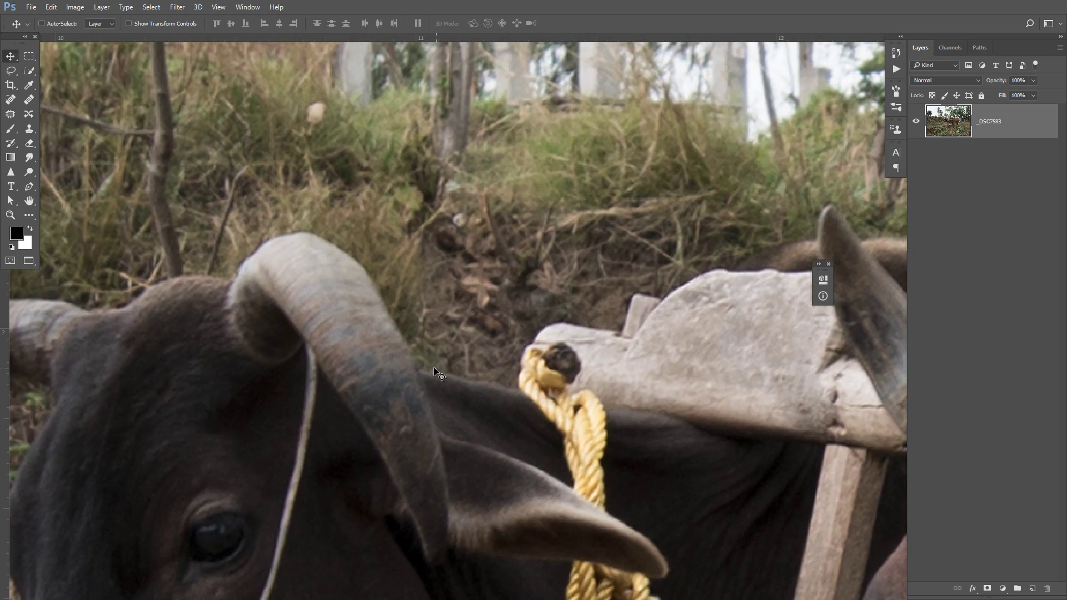
Step: Start a Pen path along the black ox's horn, curving around its tip
{"action": "key", "text": "p"}
{"action": "scroll", "coordinate": [395, 353], "scroll_direction": "up", "scroll_amount": 2}
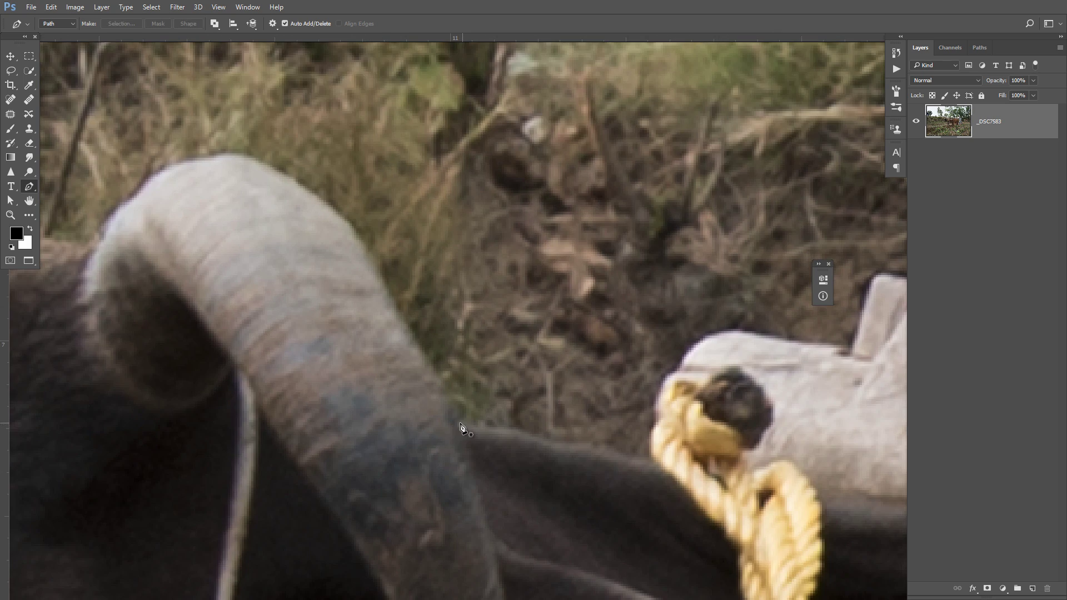
{"action": "scroll", "coordinate": [448, 386], "scroll_direction": "up", "scroll_amount": 2}
{"action": "left_click_drag", "start_coordinate": [432, 347], "coordinate": [397, 341]}
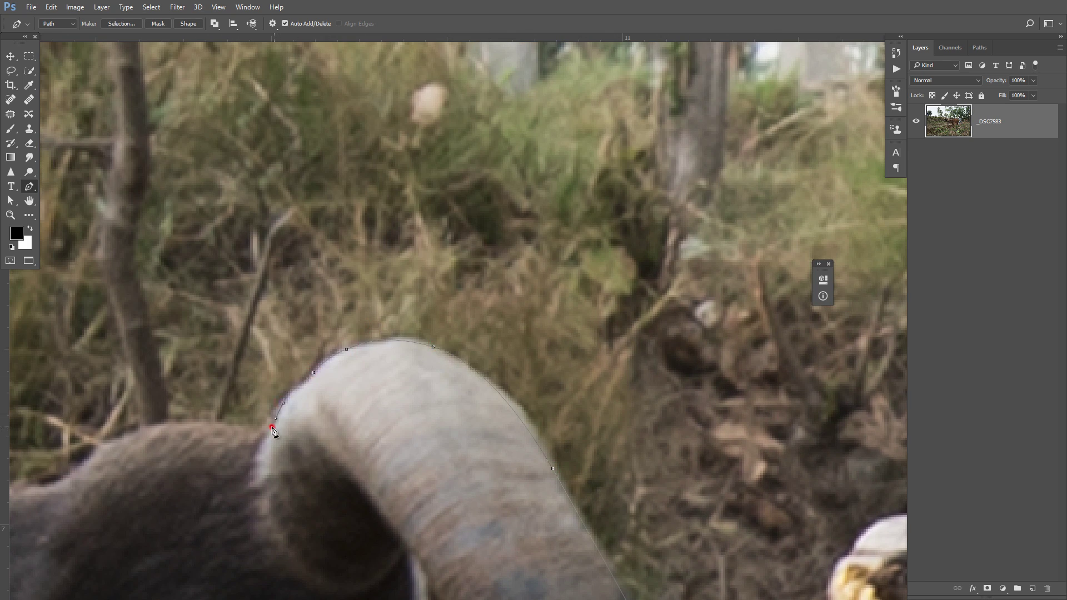
{"action": "left_click_drag", "start_coordinate": [569, 273], "coordinate": [535, 291]}
{"action": "mouse_move", "coordinate": [364, 319]}
{"action": "left_mouse_down"}
{"action": "mouse_move", "coordinate": [379, 322]}
{"action": "mouse_move", "coordinate": [405, 369]}
{"action": "mouse_move", "coordinate": [409, 309]}
{"action": "mouse_move", "coordinate": [467, 365]}
{"action": "mouse_move", "coordinate": [481, 274]}
{"action": "mouse_move", "coordinate": [494, 444]}
{"action": "left_mouse_up"}
{"action": "left_click", "coordinate": [379, 322]}
{"action": "left_click", "coordinate": [405, 369]}
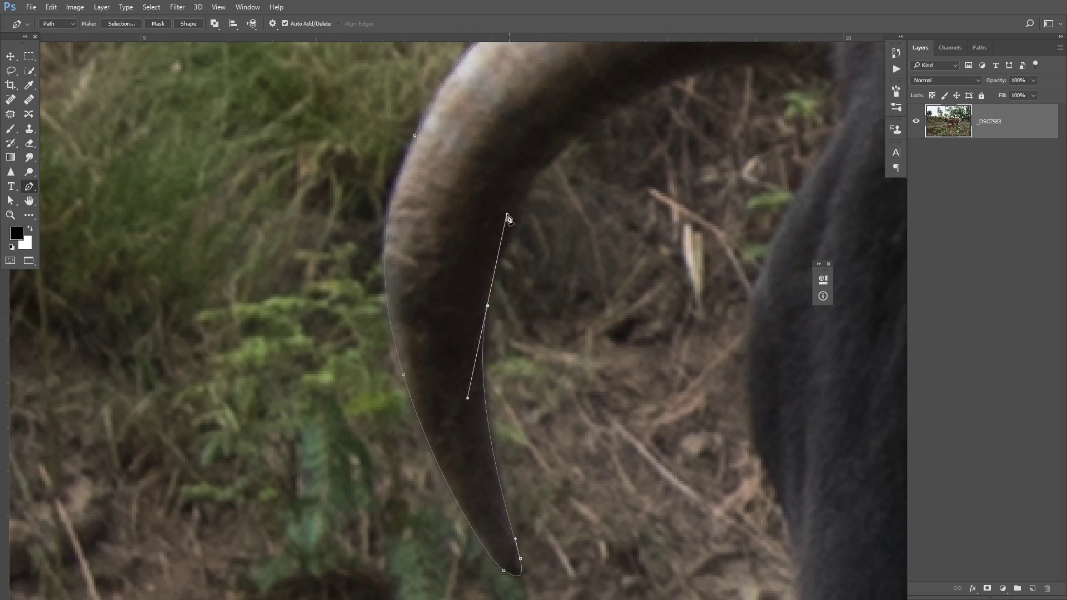
{"action": "mouse_move", "coordinate": [417, 317]}
{"action": "left_mouse_down"}
{"action": "mouse_move", "coordinate": [660, 255]}
{"action": "mouse_move", "coordinate": [612, 234]}
{"action": "left_mouse_up"}
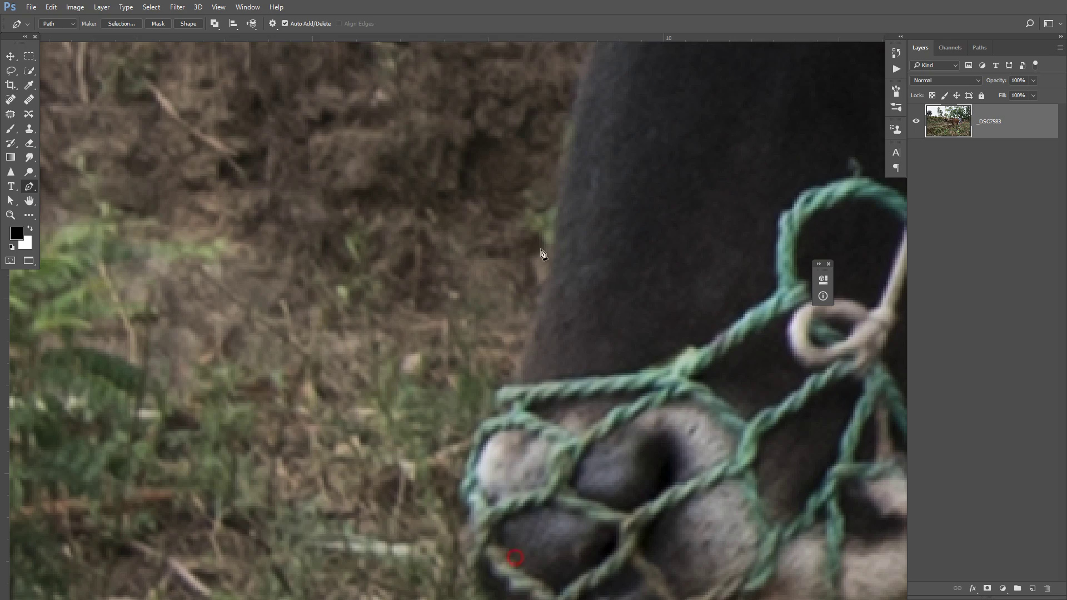
Step: Continue the path down the ox's head, around the muzzle and along the hanging rope
{"action": "left_click", "coordinate": [550, 239]}
{"action": "left_click", "coordinate": [533, 254]}
{"action": "left_click_drag", "start_coordinate": [525, 262], "coordinate": [611, 139]}
{"action": "left_click", "coordinate": [500, 282]}
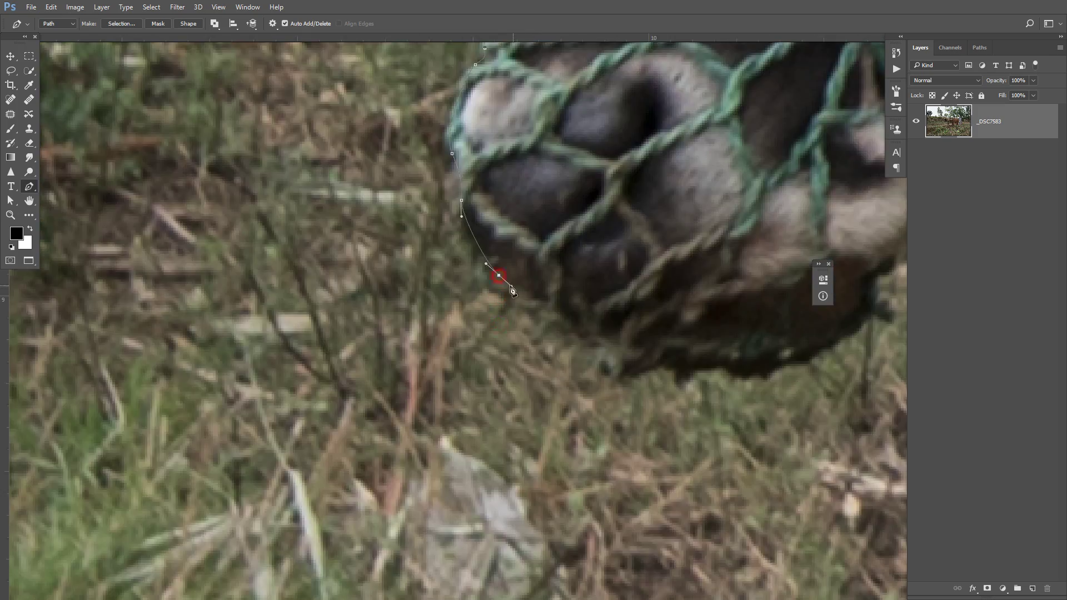
{"action": "left_click_drag", "start_coordinate": [596, 346], "coordinate": [346, 305]}
{"action": "mouse_move", "coordinate": [471, 229]}
{"action": "left_mouse_down"}
{"action": "mouse_move", "coordinate": [486, 197]}
{"action": "mouse_move", "coordinate": [540, 172]}
{"action": "left_mouse_up"}
{"action": "scroll", "coordinate": [506, 176], "scroll_direction": "down", "scroll_amount": 3}
{"action": "scroll", "coordinate": [510, 181], "scroll_direction": "up", "scroll_amount": 3}
{"action": "scroll", "coordinate": [599, 224], "scroll_direction": "down", "scroll_amount": 3}
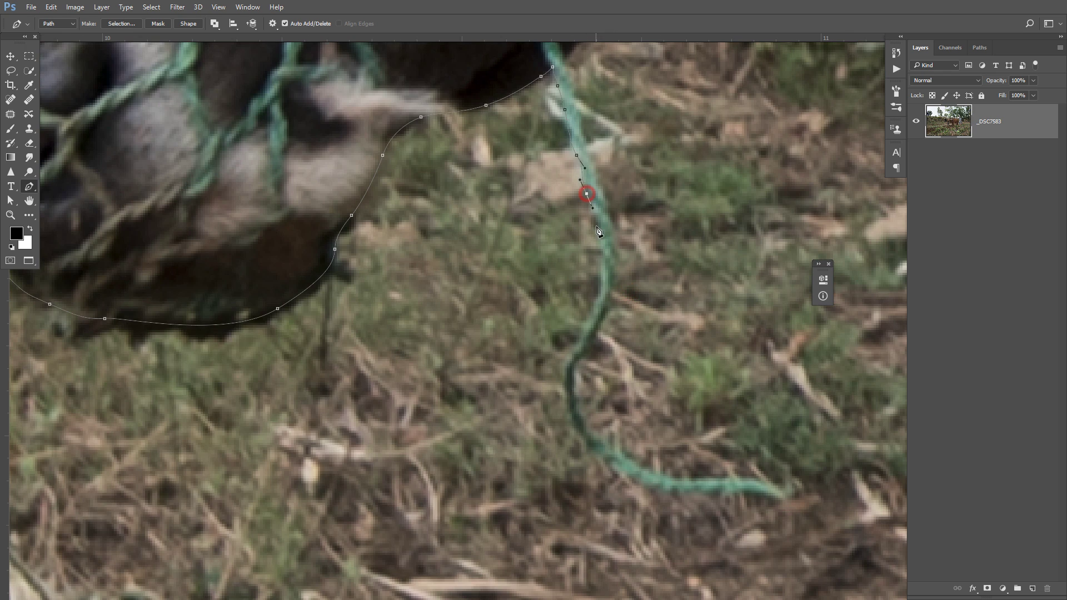
{"action": "left_click", "coordinate": [581, 180]}
{"action": "left_click", "coordinate": [600, 229]}
{"action": "scroll", "coordinate": [572, 381], "scroll_direction": "down", "scroll_amount": 3}
{"action": "left_click", "coordinate": [638, 359]}
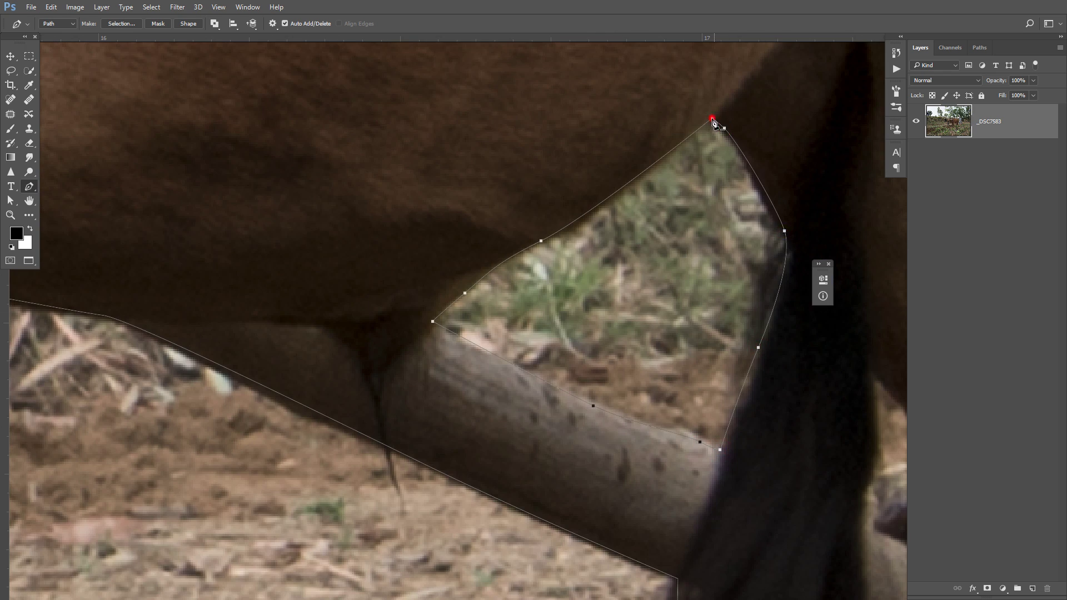
Step: Trace the brown ox's legs to the farmer's stick, then load the path as a selection
{"action": "scroll", "coordinate": [424, 405], "scroll_direction": "right", "scroll_amount": 5}
{"action": "left_click_drag", "start_coordinate": [414, 389], "coordinate": [580, 478]}
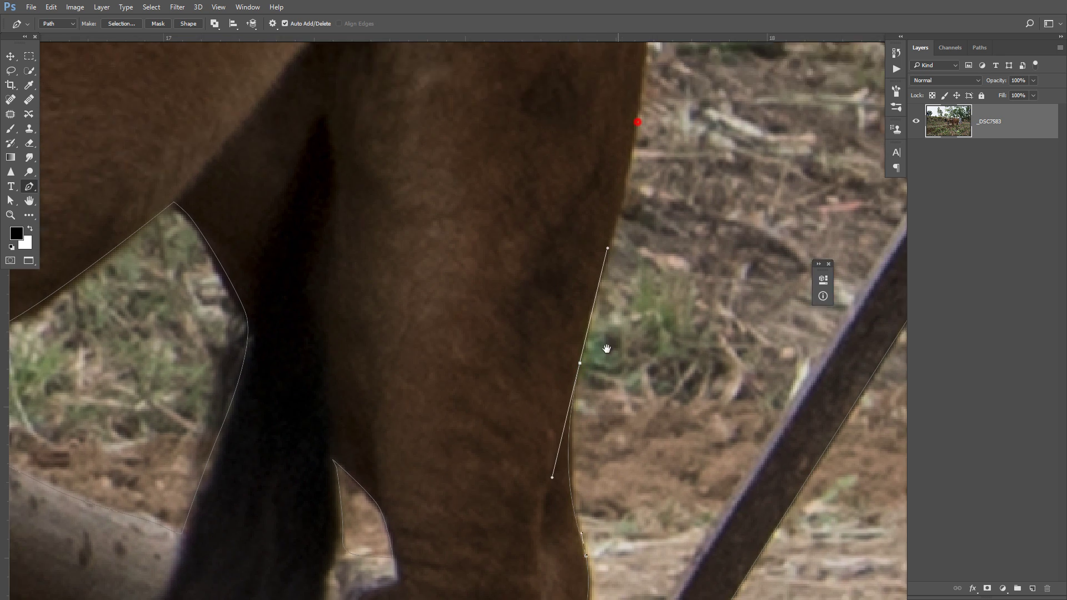
{"action": "left_click_drag", "start_coordinate": [641, 67], "coordinate": [642, 378]}
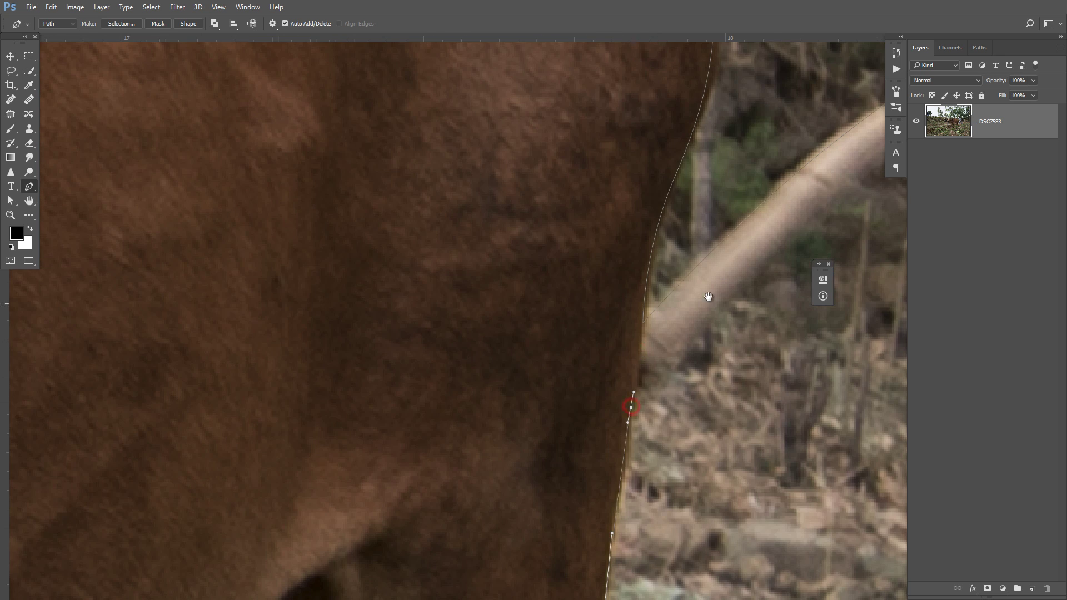
{"action": "left_click_drag", "start_coordinate": [708, 296], "coordinate": [630, 409]}
{"action": "left_click_drag", "start_coordinate": [801, 287], "coordinate": [600, 362]}
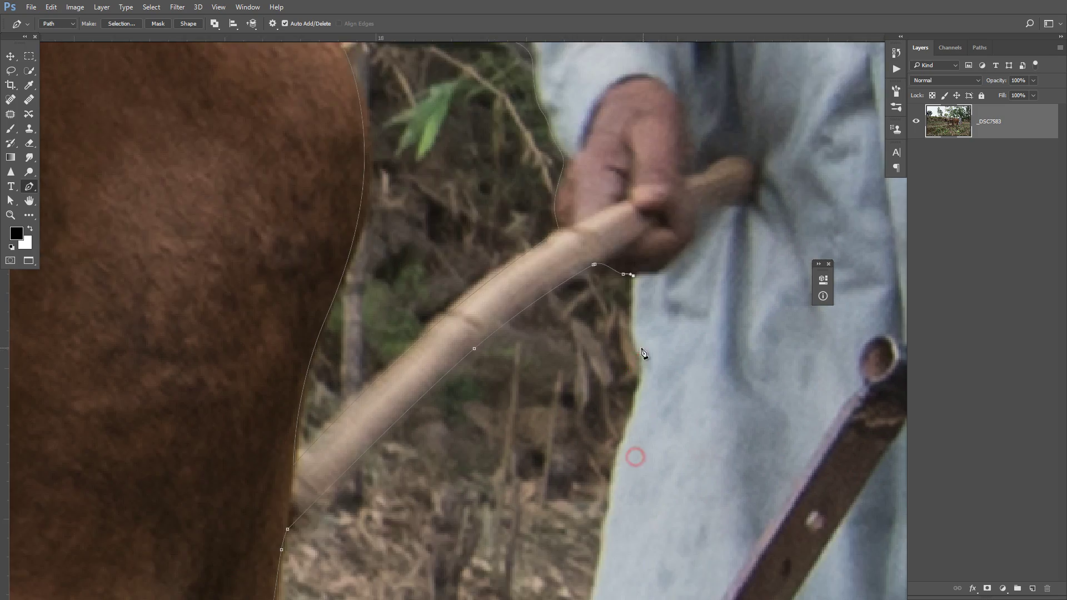
{"action": "left_click_drag", "start_coordinate": [636, 458], "coordinate": [634, 268]}
{"action": "left_click_drag", "start_coordinate": [634, 268], "coordinate": [633, 279]}
{"action": "mouse_move", "coordinate": [625, 423]}
{"action": "left_mouse_down"}
{"action": "mouse_move", "coordinate": [625, 339]}
{"action": "mouse_move", "coordinate": [584, 312]}
{"action": "mouse_move", "coordinate": [516, 367]}
{"action": "left_mouse_up"}
{"action": "key", "text": "ctrl+Return"}
{"action": "key", "text": "ctrl+0"}
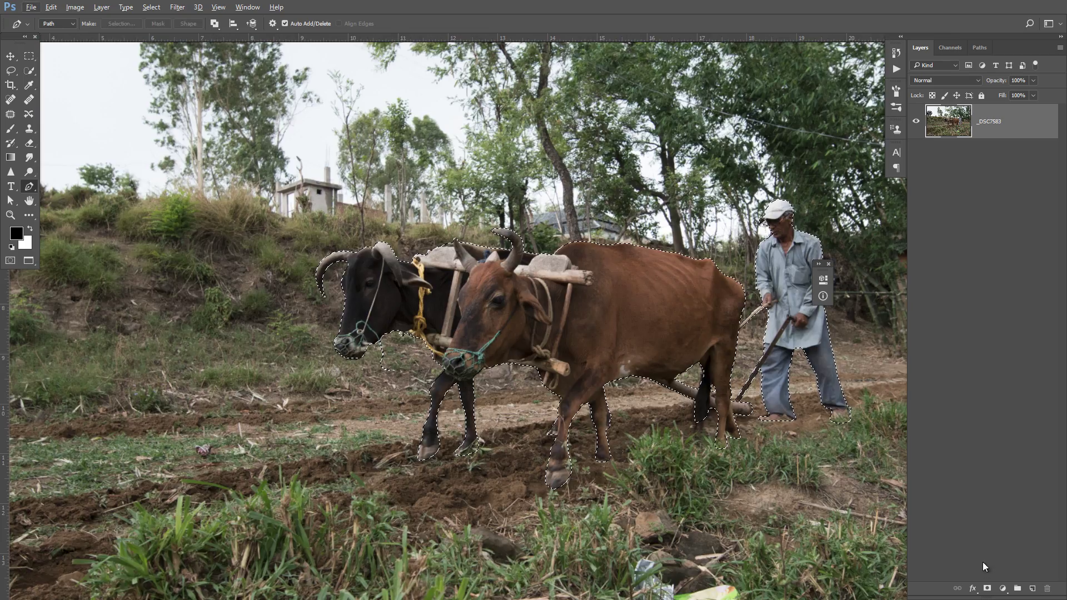
Step: Mask the photo to the oxen and farmer, duplicate it, and disable the lower copy's mask
{"action": "left_click", "coordinate": [987, 588]}
{"action": "scroll", "coordinate": [477, 369], "scroll_direction": "down", "scroll_amount": 4}
{"action": "left_click", "coordinate": [604, 336]}
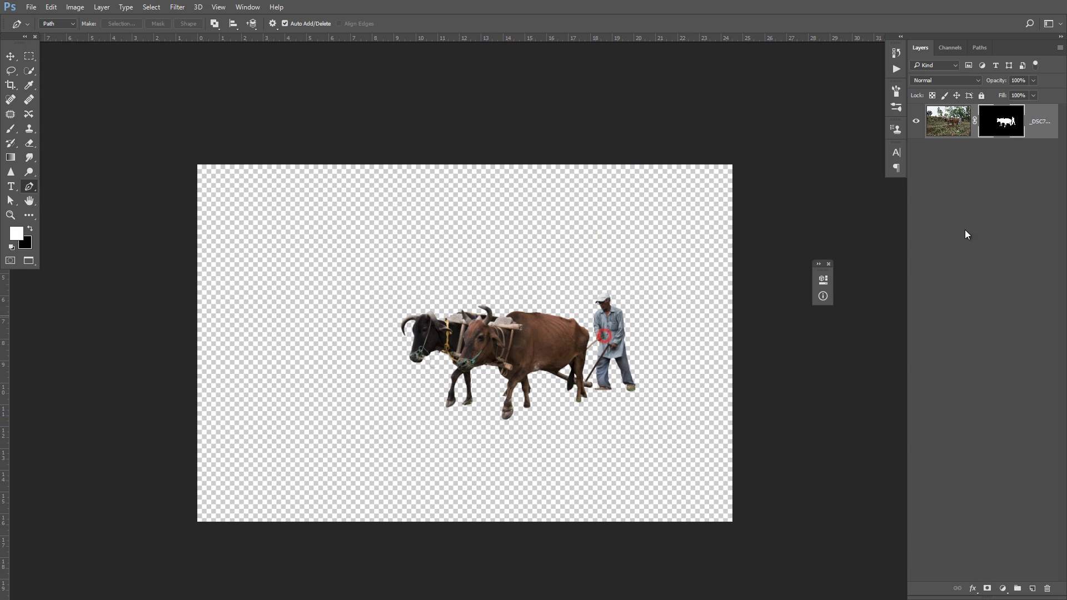
{"action": "key", "text": "ctrl+j"}
{"action": "left_click", "coordinate": [1006, 156]}
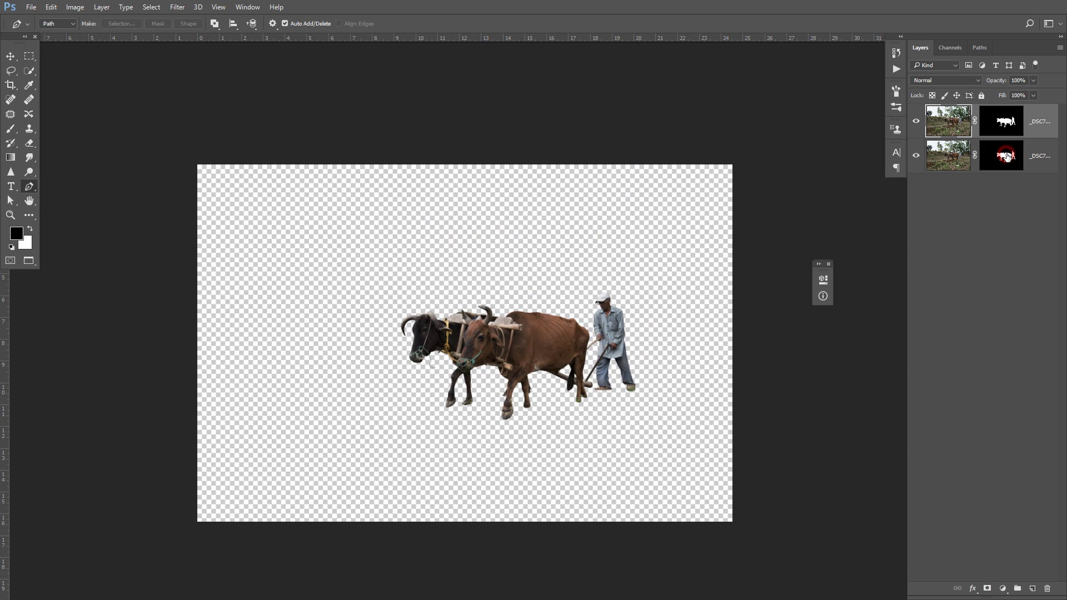
{"action": "right_click", "coordinate": [1007, 156]}
{"action": "left_click", "coordinate": [993, 161]}
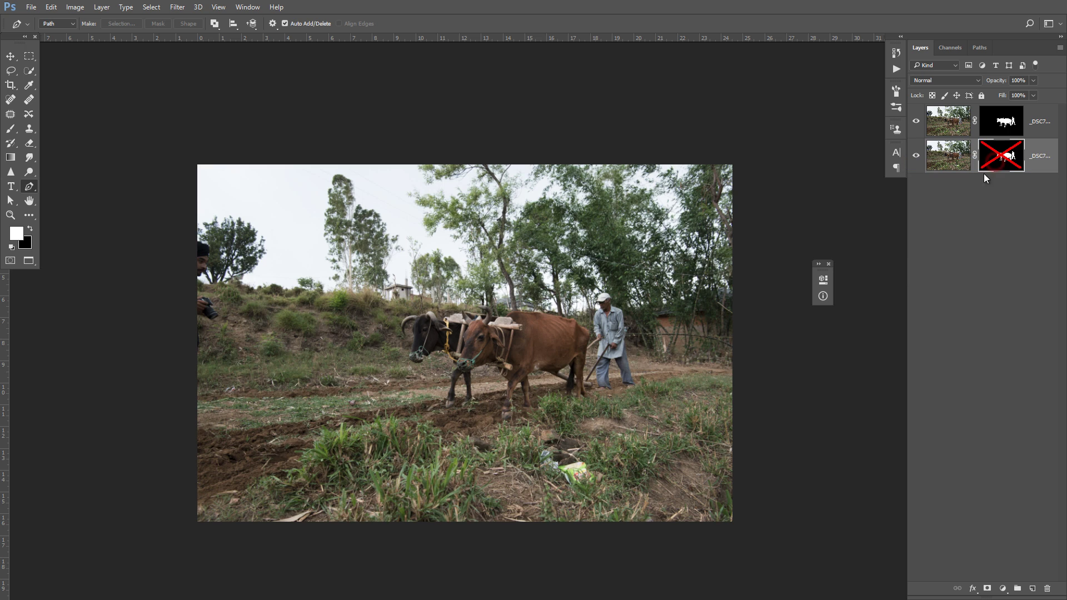
Step: Add a grey #959494 Solid Color fill layer at the bottom of the stack
{"action": "left_click", "coordinate": [1005, 593]}
{"action": "left_click", "coordinate": [994, 330]}
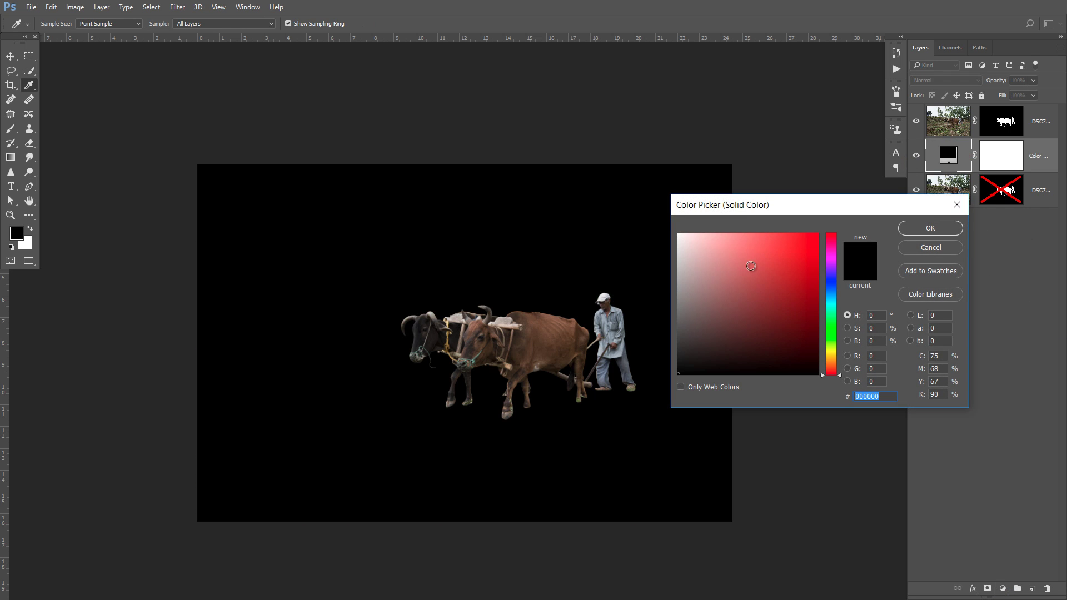
{"action": "left_click", "coordinate": [681, 292]}
{"action": "left_click", "coordinate": [920, 230]}
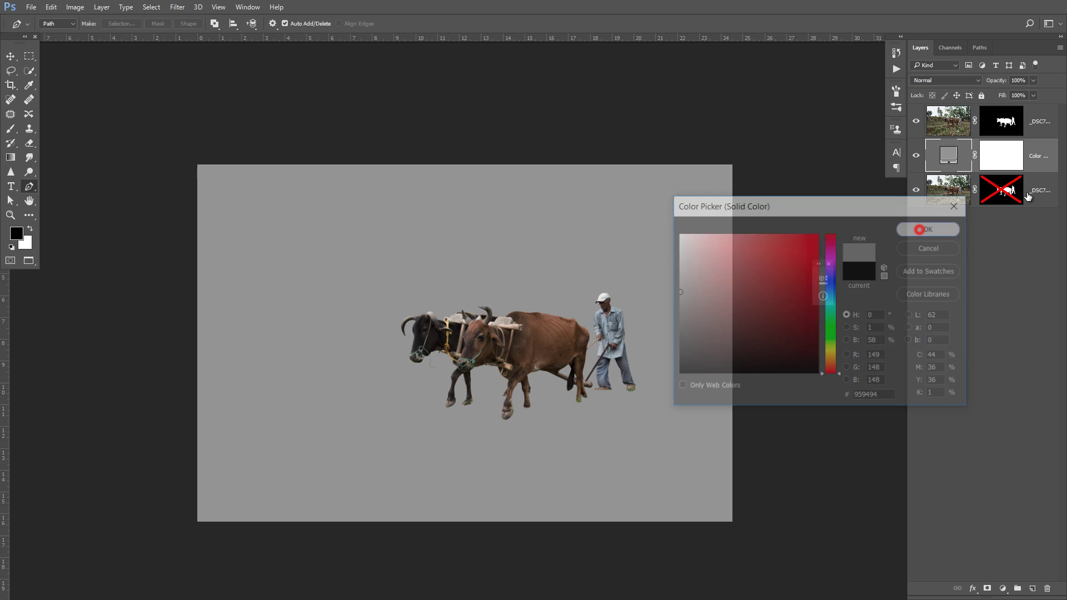
{"action": "left_click_drag", "start_coordinate": [1027, 195], "coordinate": [1028, 207]}
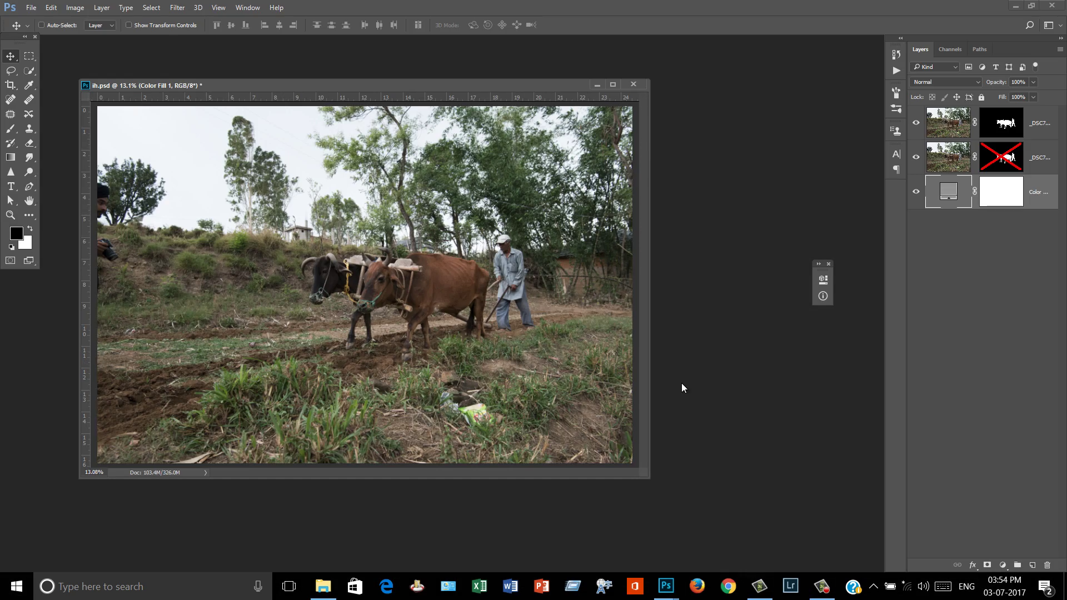
Step: Delete the lower photo copy's layer mask
{"action": "key", "text": "f"}
{"action": "left_click_drag", "start_coordinate": [665, 372], "coordinate": [662, 332]}
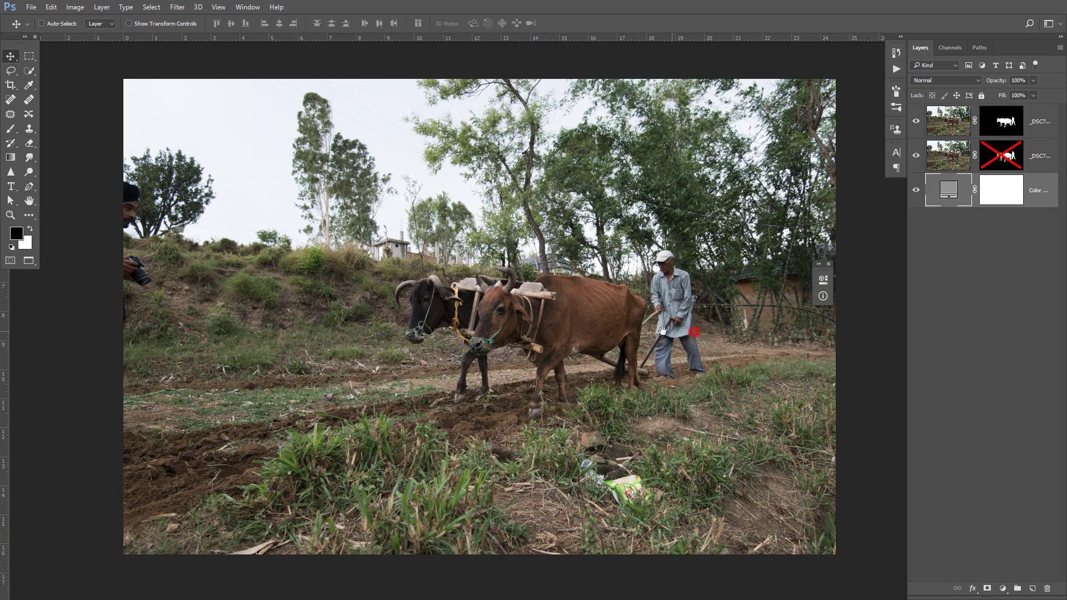
{"action": "left_click", "coordinate": [1001, 165], "text": "shift"}
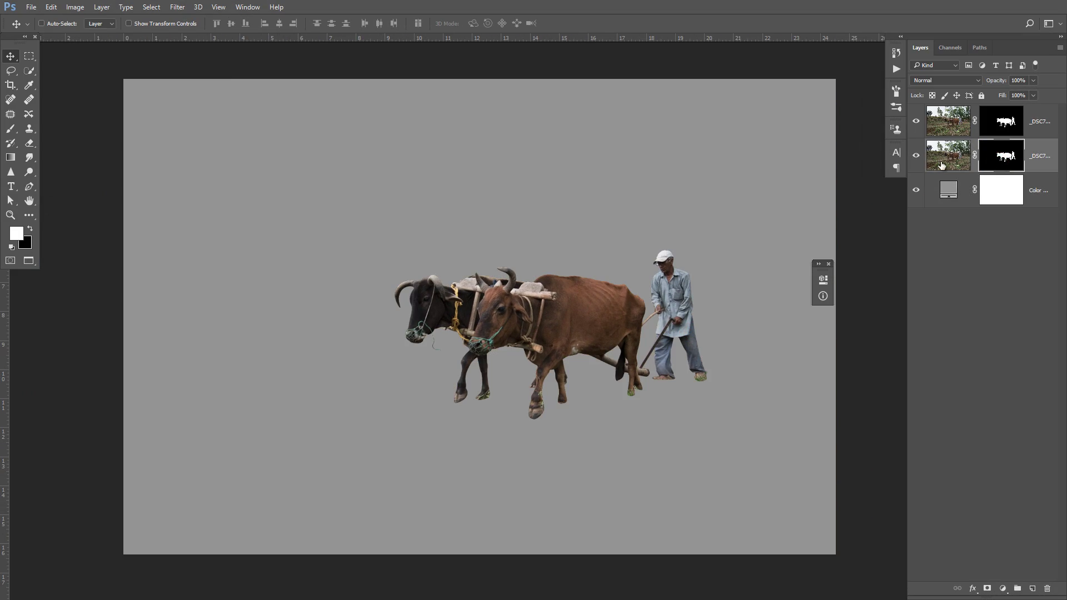
{"action": "right_click", "coordinate": [1009, 162]}
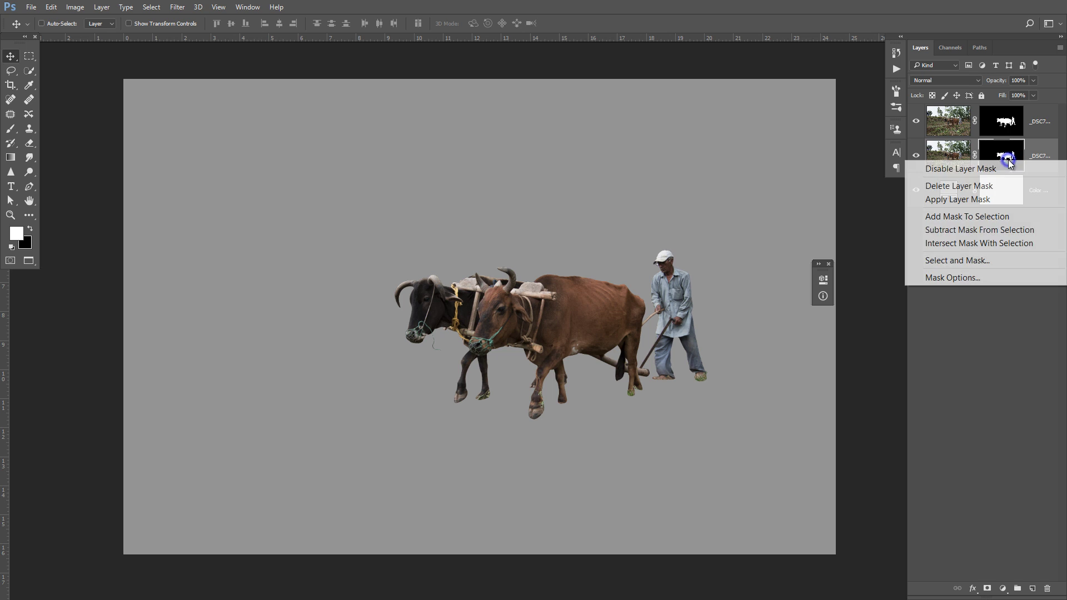
{"action": "left_click", "coordinate": [982, 186]}
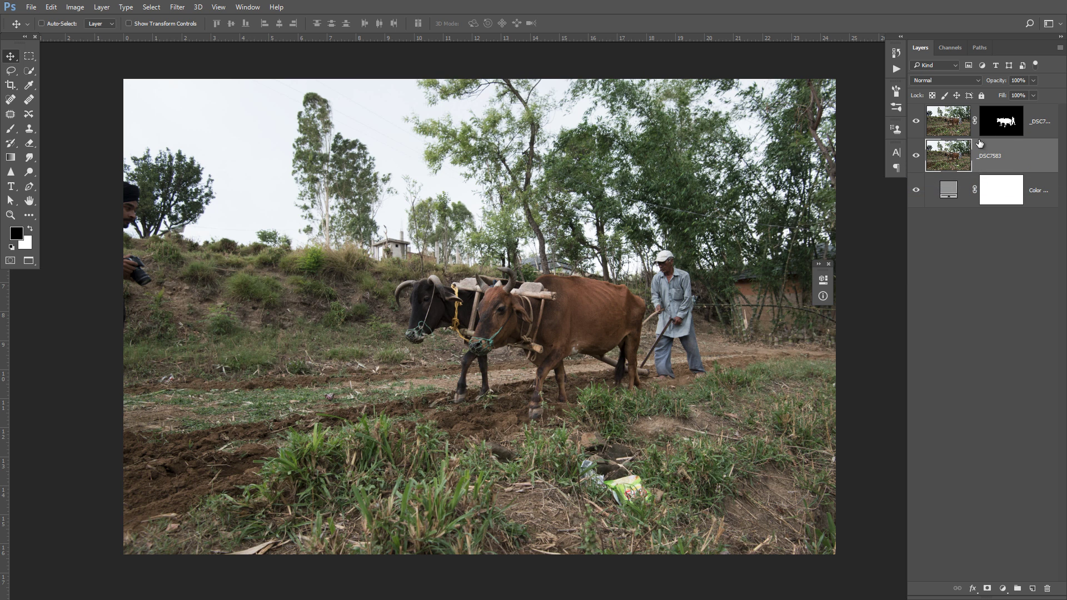
{"action": "left_click_drag", "start_coordinate": [731, 244], "coordinate": [726, 246]}
Step: Add a white mask and drag a vertical gradient so the upper photo fades into grey fog
{"action": "left_click", "coordinate": [988, 591]}
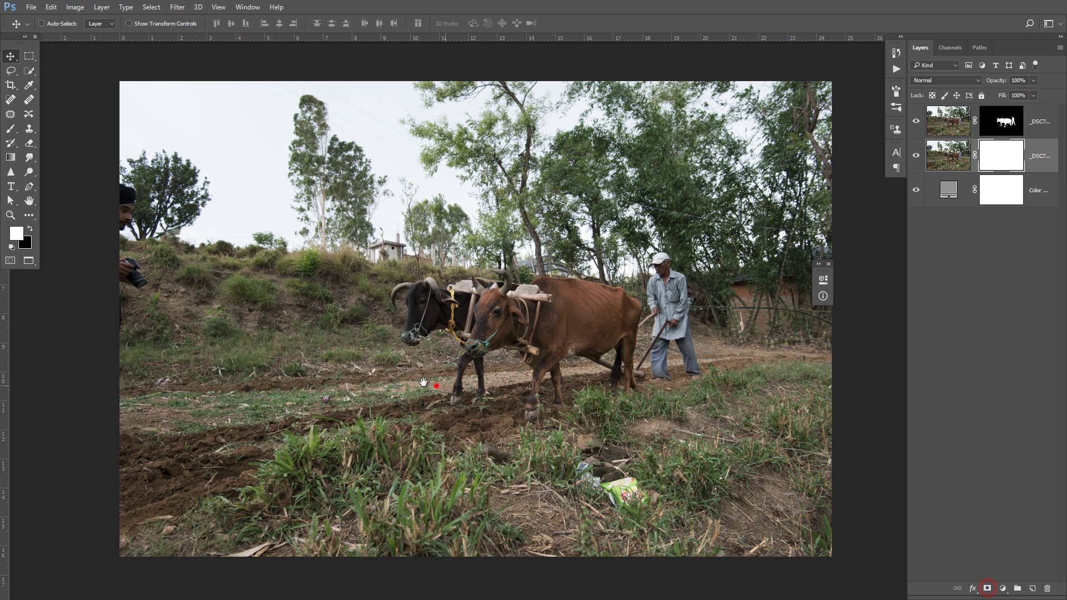
{"action": "left_click_drag", "start_coordinate": [450, 388], "coordinate": [436, 386]}
{"action": "left_click", "coordinate": [11, 156]}
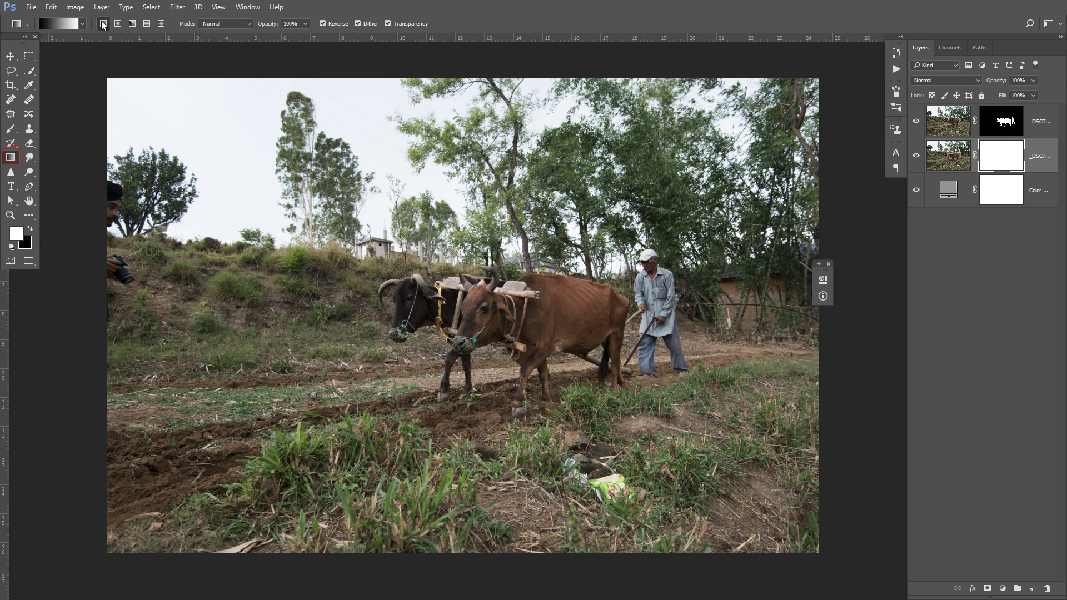
{"action": "left_click_drag", "start_coordinate": [480, 316], "coordinate": [479, 381]}
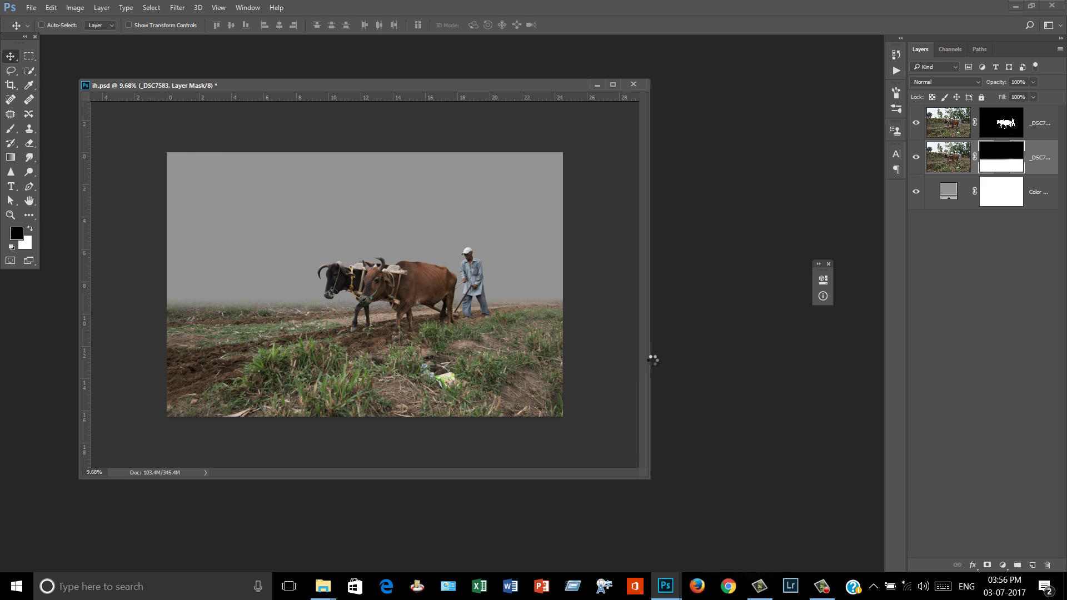
Step: Duplicate the Blue channel and apply Levels to make the landscape black and sky white
{"action": "scroll", "coordinate": [326, 173], "scroll_direction": "down", "scroll_amount": 1}
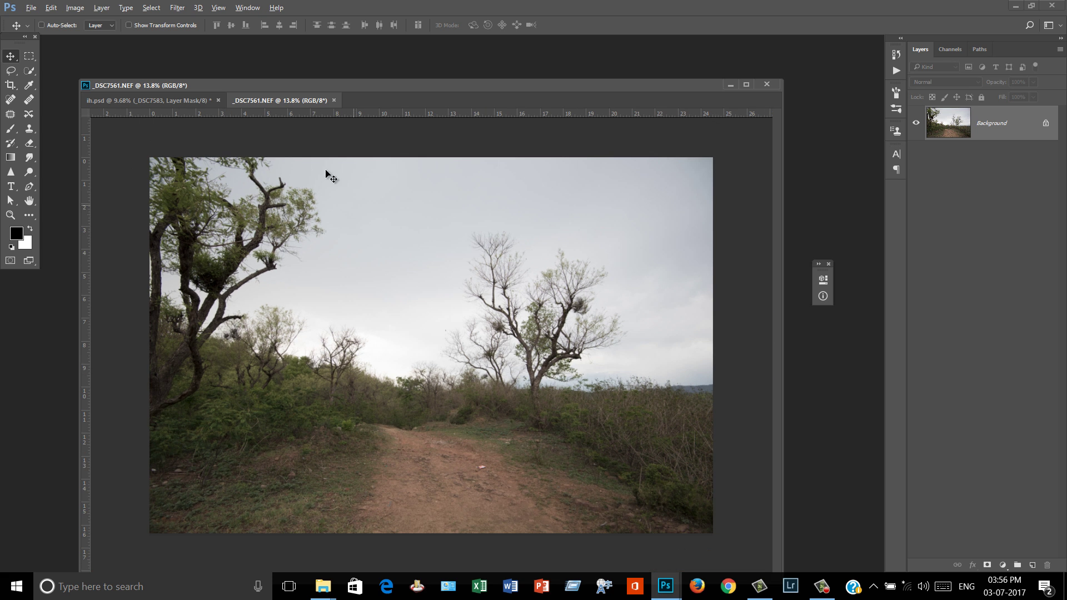
{"action": "left_click_drag", "start_coordinate": [318, 104], "coordinate": [532, 121]}
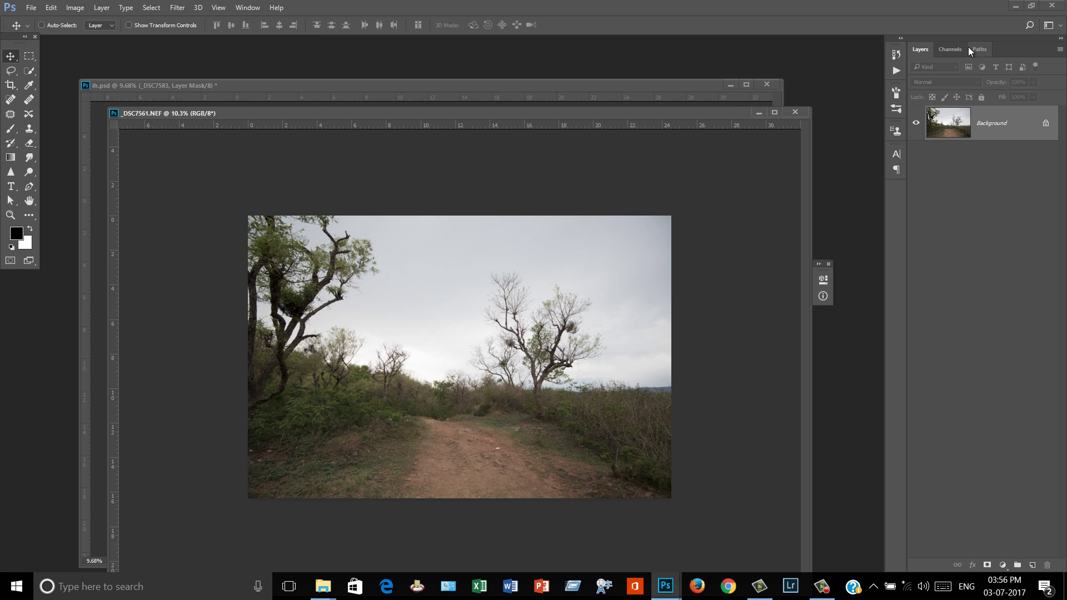
{"action": "left_click", "coordinate": [951, 49]}
{"action": "left_click_drag", "start_coordinate": [998, 119], "coordinate": [1031, 565]}
{"action": "key", "text": "ctrl+l"}
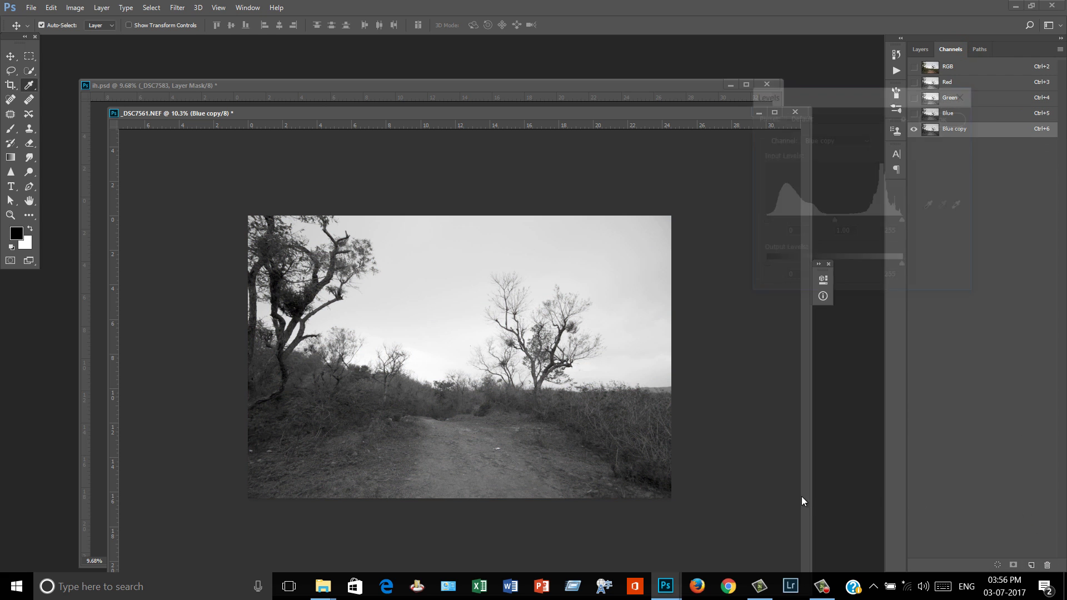
{"action": "left_click_drag", "start_coordinate": [764, 221], "coordinate": [824, 221]}
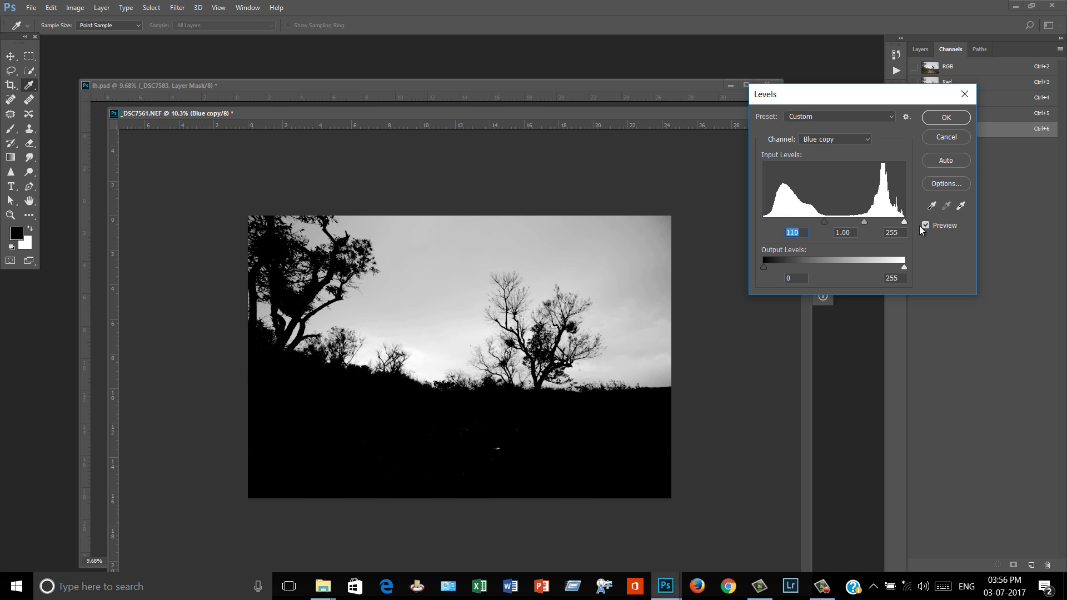
{"action": "left_click_drag", "start_coordinate": [905, 222], "coordinate": [873, 225]}
{"action": "left_click", "coordinate": [946, 117]}
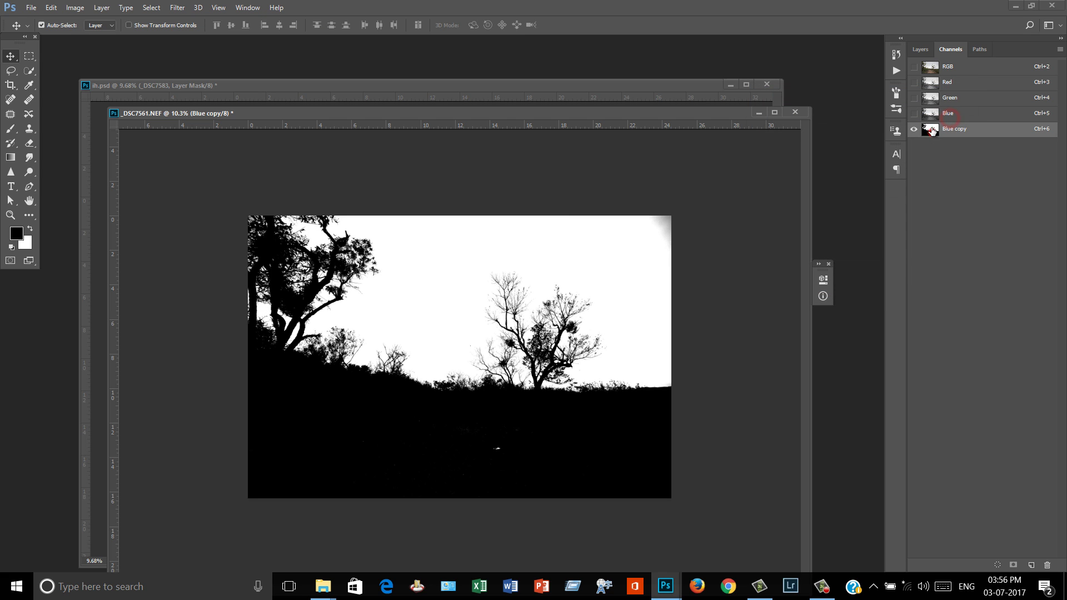
Step: Add an inverted mask from the channel selection, apply it, and Defringe the edges
{"action": "left_click", "coordinate": [922, 50]}
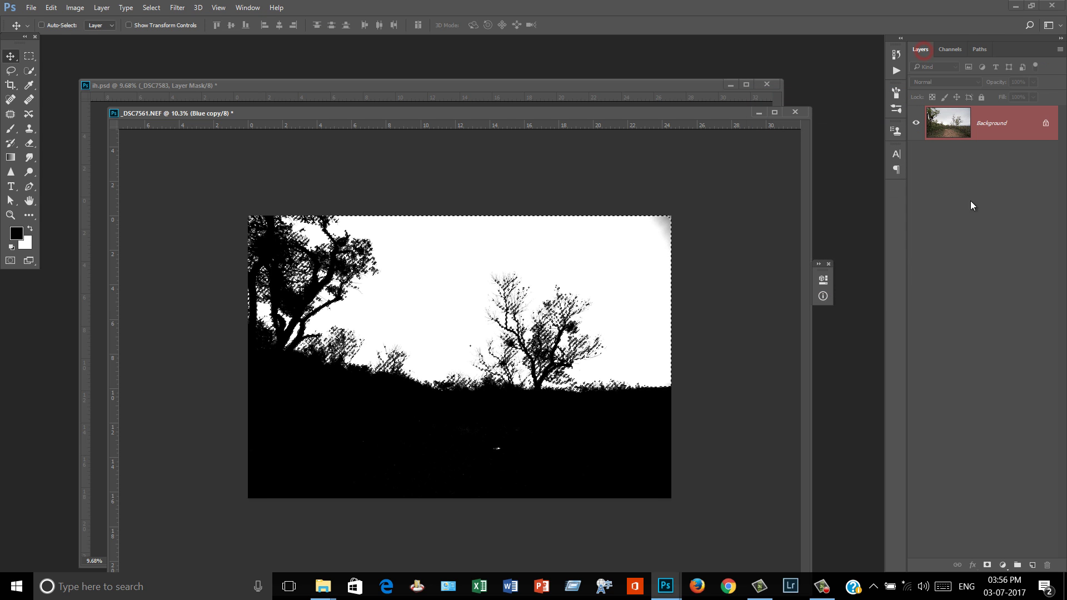
{"action": "left_click", "coordinate": [987, 565]}
{"action": "key", "text": "ctrl+i"}
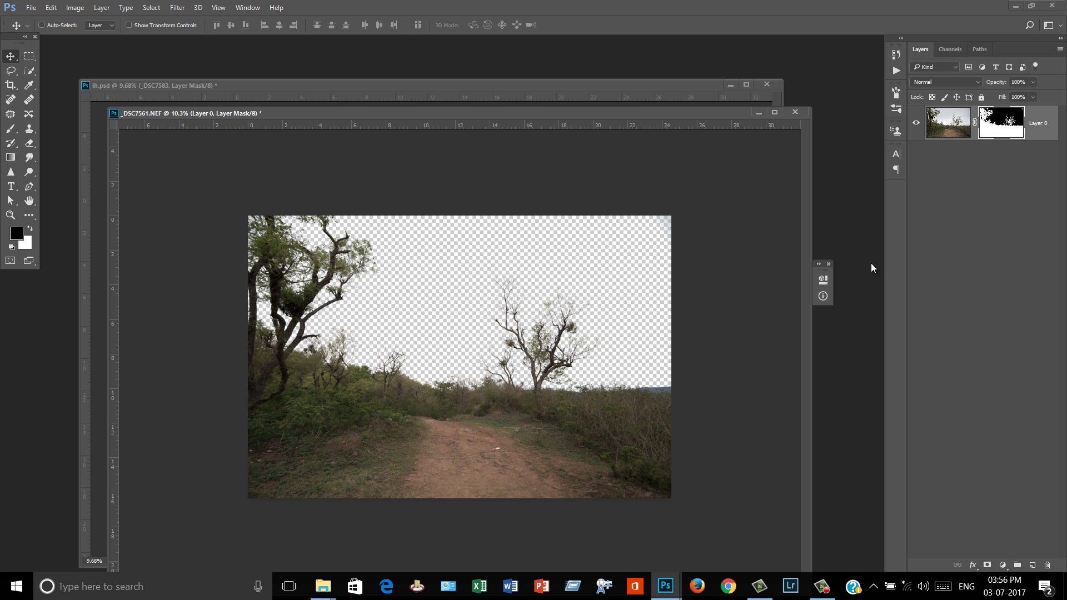
{"action": "right_click", "coordinate": [1009, 122]}
{"action": "left_click", "coordinate": [972, 162]}
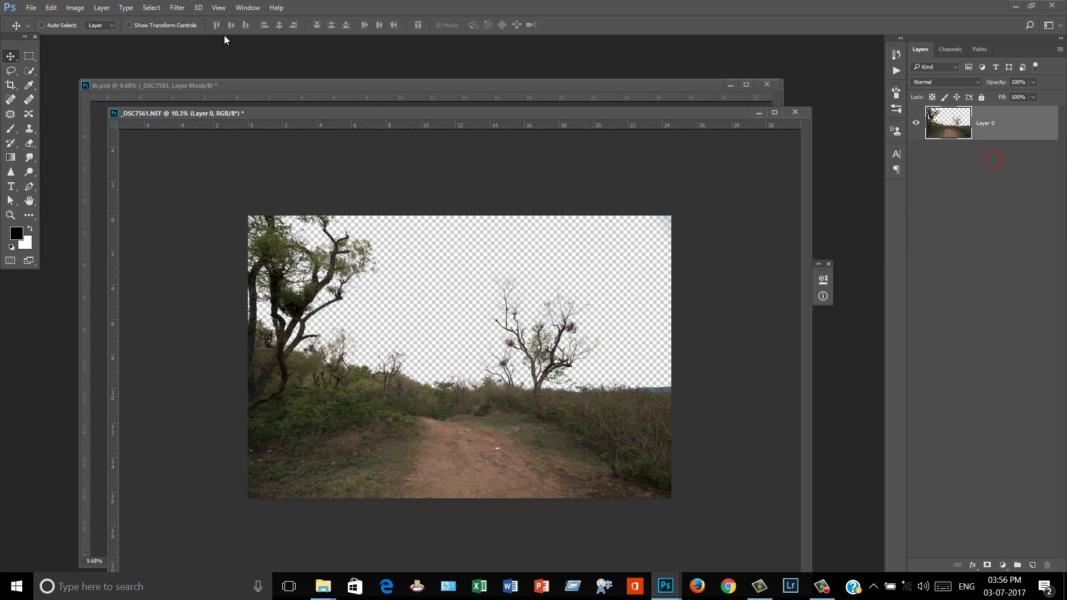
{"action": "left_click", "coordinate": [78, 9]}
{"action": "mouse_move", "coordinate": [171, 522]}
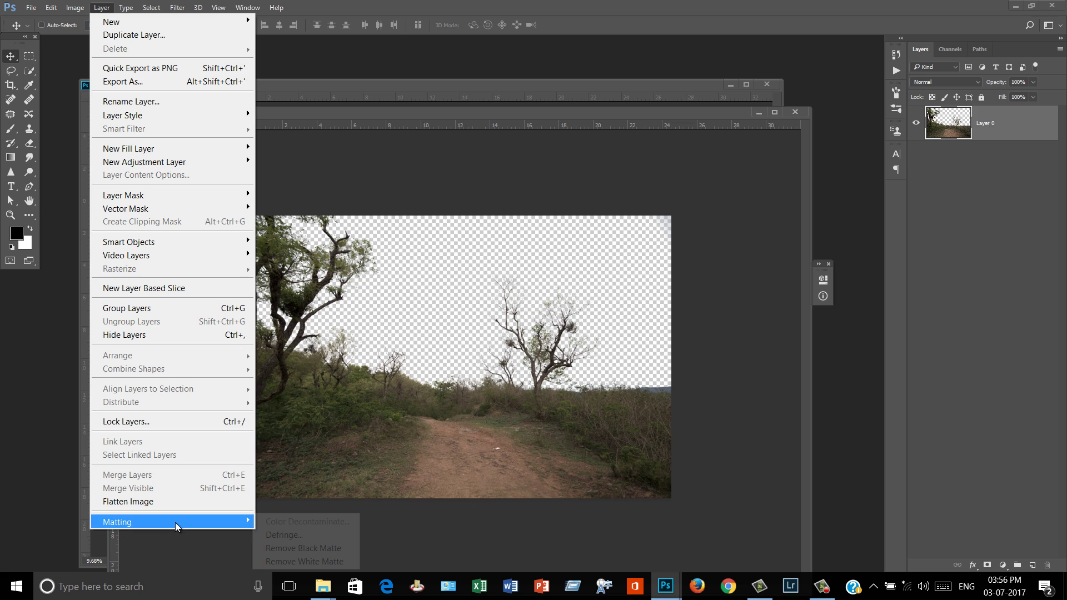
{"action": "left_click", "coordinate": [311, 528]}
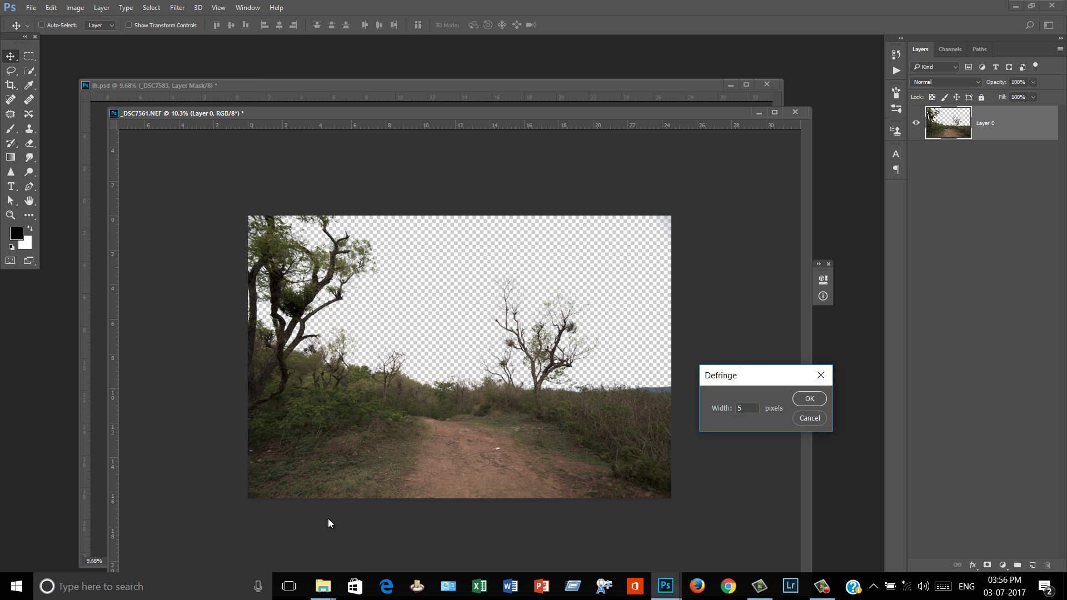
{"action": "key", "text": "Return"}
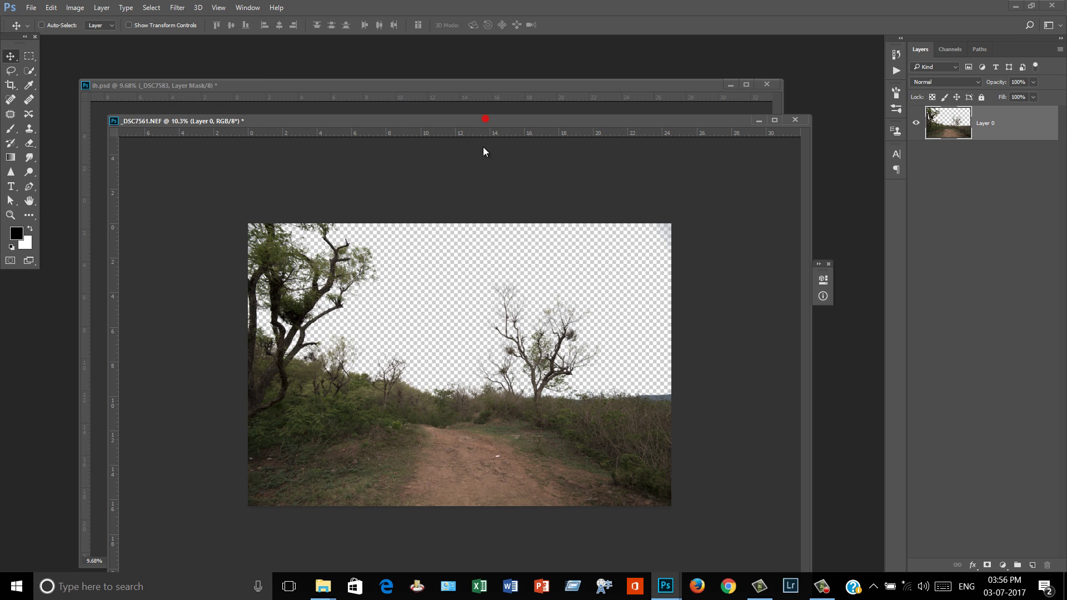
Step: Copy the cut-out trees into ih.psd and close _DSC7561 without saving
{"action": "left_click_drag", "start_coordinate": [474, 120], "coordinate": [483, 225]}
{"action": "left_click_drag", "start_coordinate": [556, 370], "coordinate": [556, 228]}
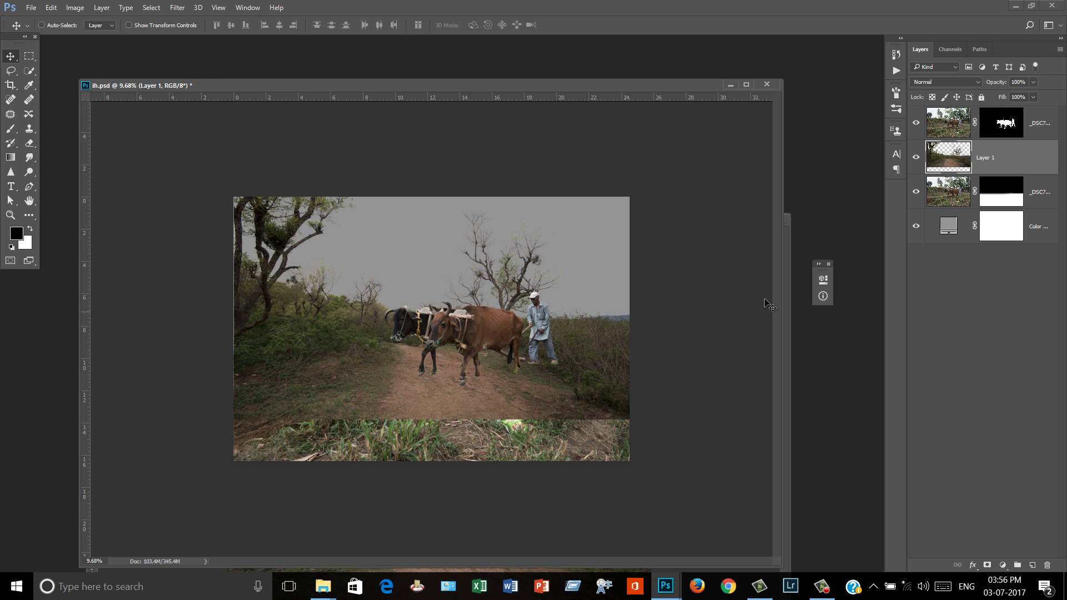
{"action": "left_click", "coordinate": [788, 268]}
{"action": "left_click", "coordinate": [778, 219]}
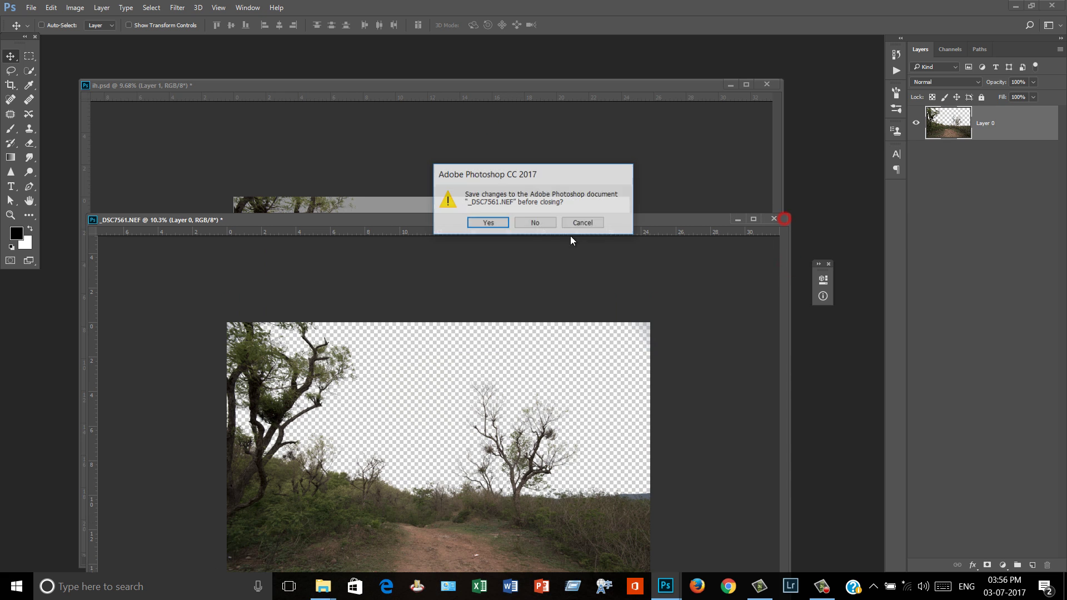
{"action": "left_click", "coordinate": [542, 224]}
Step: Move Layer 1 beneath the _DSC7 field layers and shift the trees to the left
{"action": "key", "text": "f"}
{"action": "key", "text": "ctrl+0"}
{"action": "left_click_drag", "start_coordinate": [1013, 157], "coordinate": [1001, 210]}
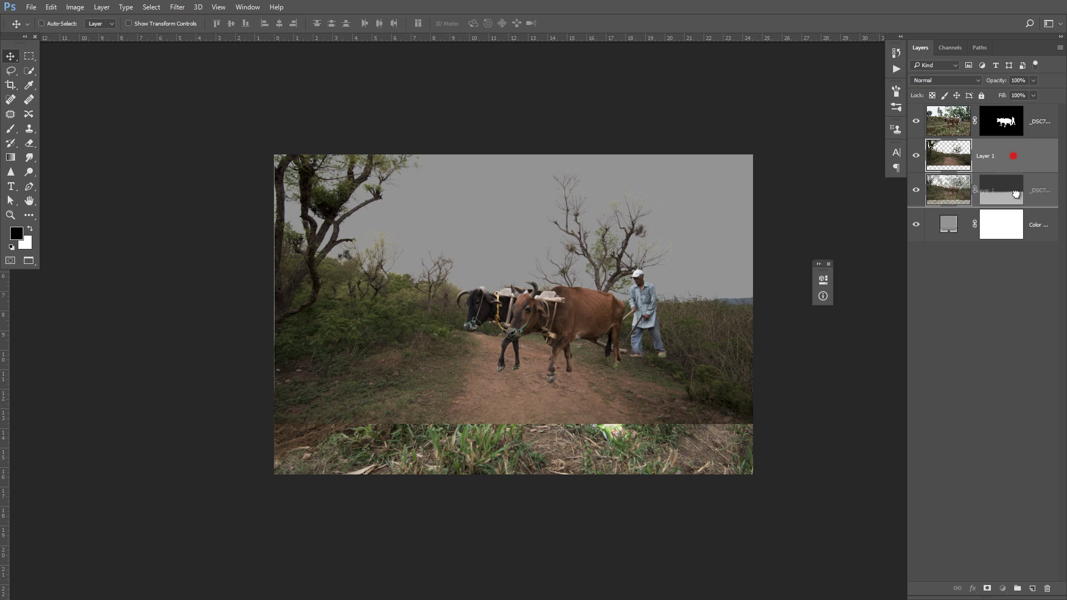
{"action": "key", "text": "ctrl+plus"}
{"action": "left_click_drag", "start_coordinate": [434, 312], "coordinate": [263, 346]}
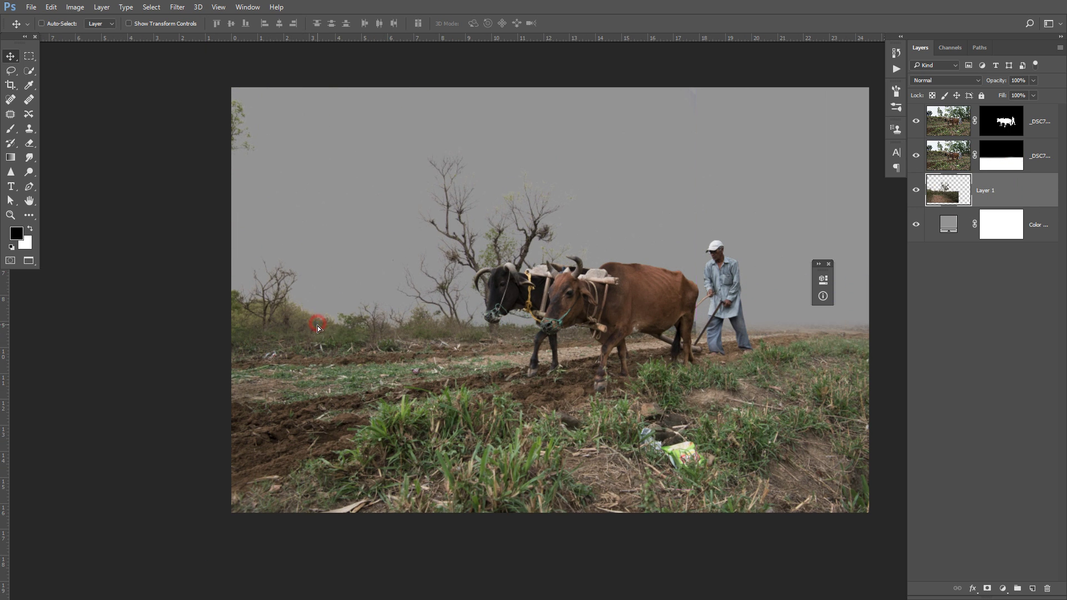
{"action": "mouse_move", "coordinate": [318, 326]}
{"action": "left_mouse_down"}
{"action": "mouse_move", "coordinate": [78, 318]}
{"action": "mouse_move", "coordinate": [350, 334]}
{"action": "mouse_move", "coordinate": [291, 337]}
{"action": "mouse_move", "coordinate": [446, 328]}
{"action": "mouse_move", "coordinate": [214, 333]}
{"action": "left_mouse_up"}
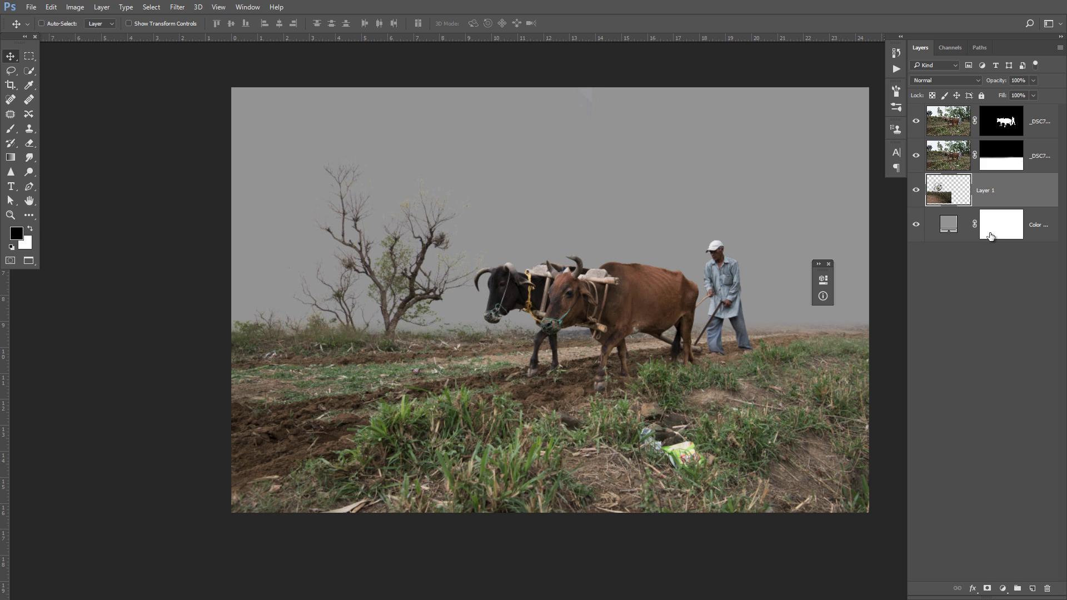
Step: Give Layer 1 a hide-all mask, paint white along the horizon to reveal trees, then duplicate it
{"action": "left_click", "coordinate": [988, 589], "text": "alt"}
{"action": "left_click", "coordinate": [11, 129]}
{"action": "key", "text": "x"}
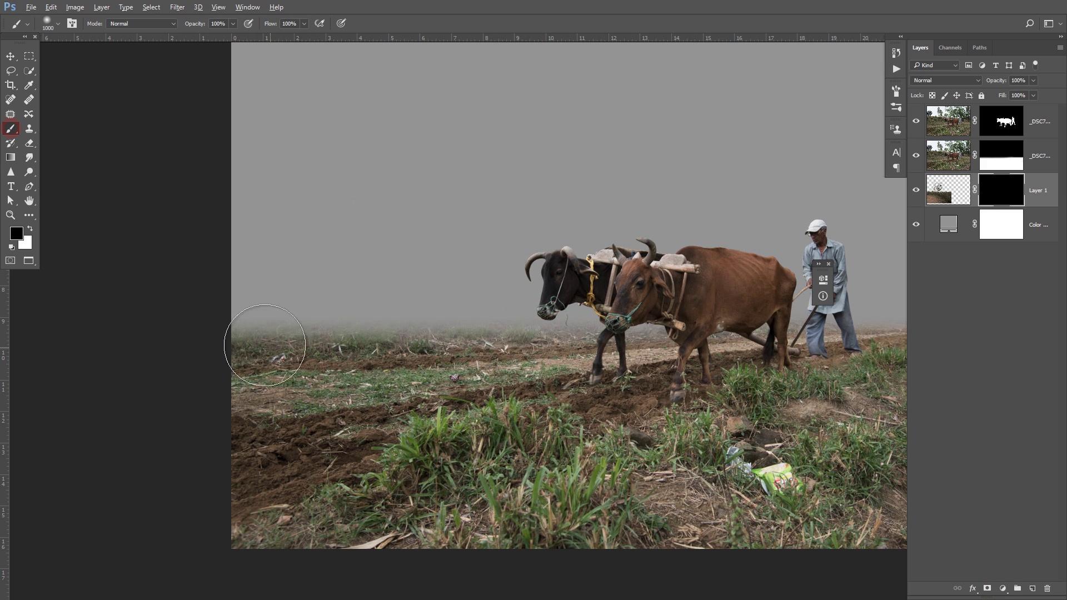
{"action": "scroll", "coordinate": [234, 338], "scroll_direction": "up", "scroll_amount": 1}
{"action": "left_click_drag", "start_coordinate": [250, 339], "coordinate": [312, 348]}
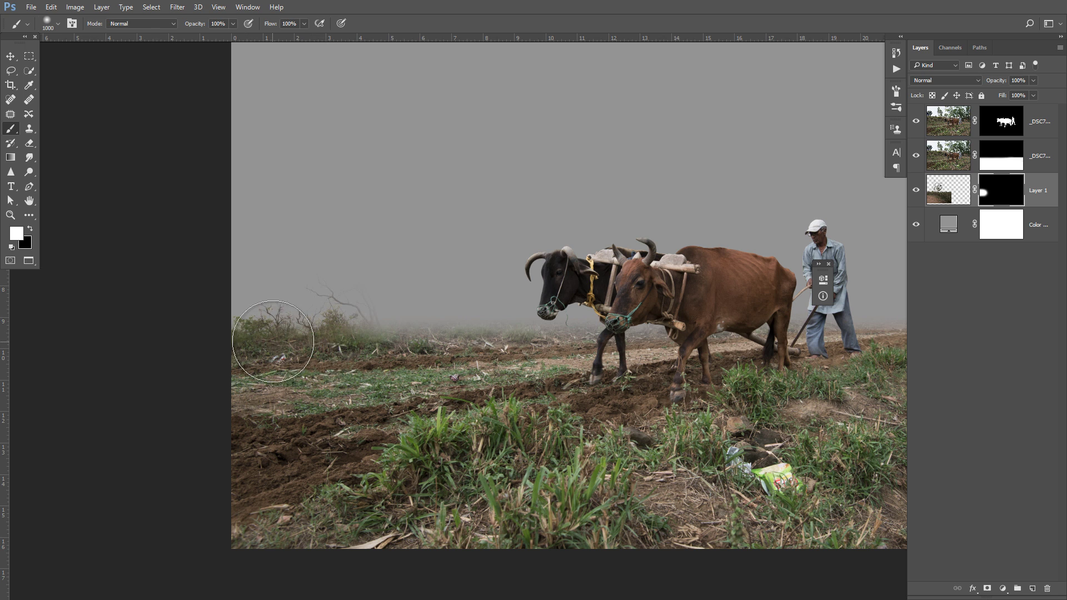
{"action": "key", "text": "bracketleft"}
{"action": "key", "text": "bracketleft"}
{"action": "key", "text": "bracketleft"}
{"action": "mouse_move", "coordinate": [311, 334]}
{"action": "left_mouse_down"}
{"action": "mouse_move", "coordinate": [383, 357]}
{"action": "mouse_move", "coordinate": [577, 348]}
{"action": "left_mouse_up"}
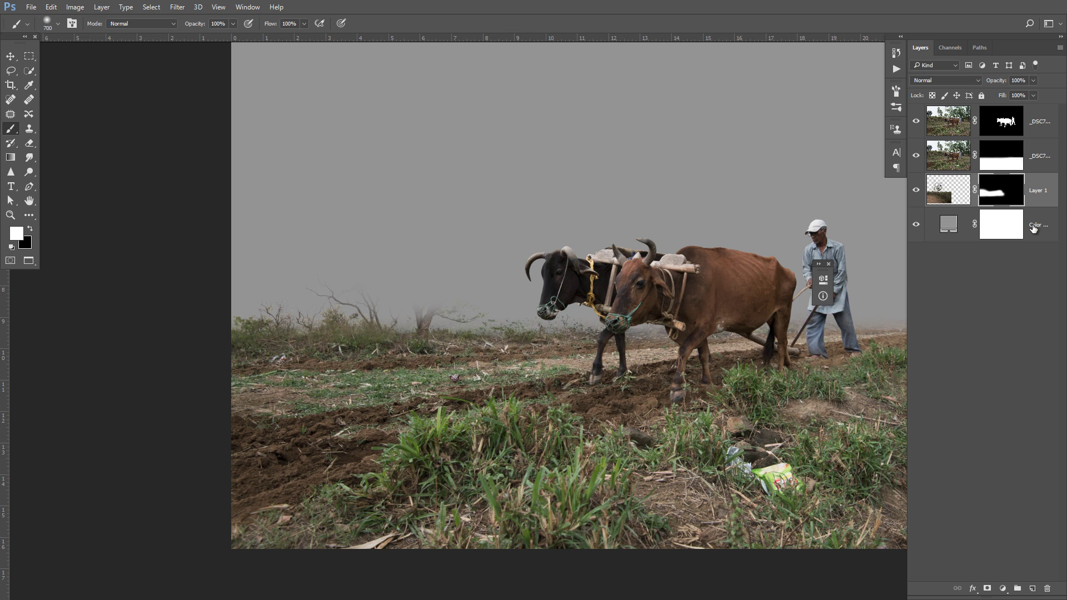
{"action": "key", "text": "ctrl+j"}
Step: Shift the tree layer copy right and replace its mask with a hide-all mask
{"action": "key", "text": "x"}
{"action": "left_click", "coordinate": [11, 57]}
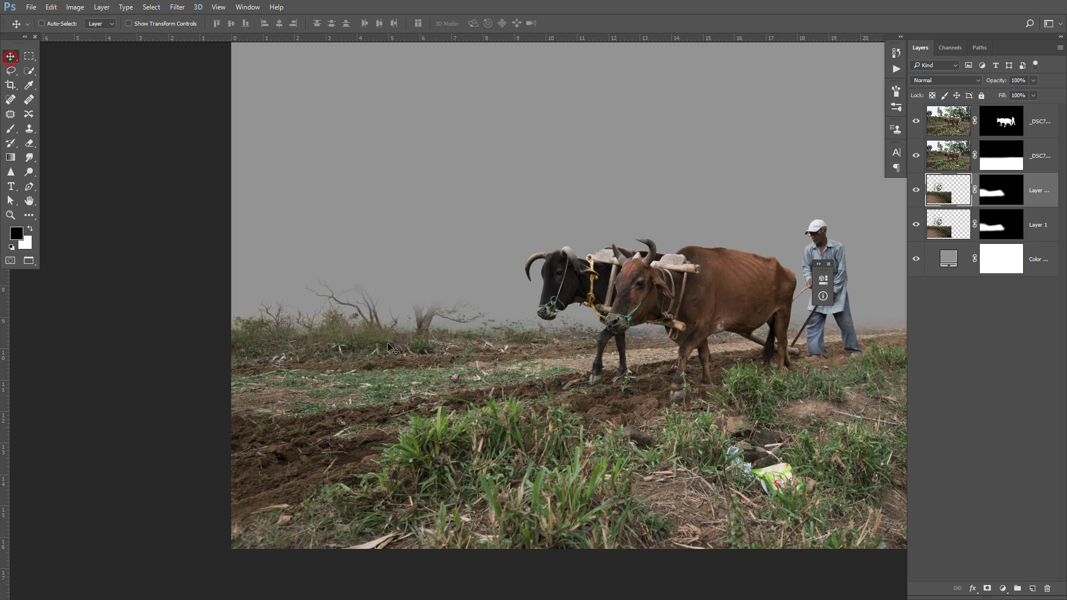
{"action": "mouse_move", "coordinate": [396, 335]}
{"action": "left_mouse_down"}
{"action": "mouse_move", "coordinate": [618, 335]}
{"action": "mouse_move", "coordinate": [262, 328]}
{"action": "mouse_move", "coordinate": [589, 326]}
{"action": "mouse_move", "coordinate": [564, 327]}
{"action": "left_mouse_up"}
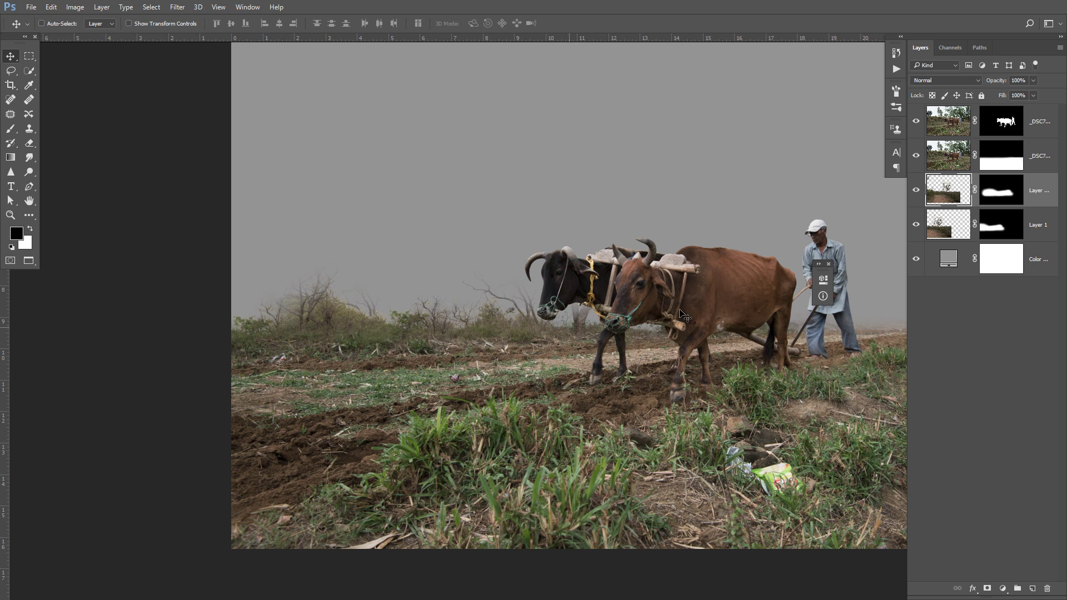
{"action": "right_click", "coordinate": [1006, 199]}
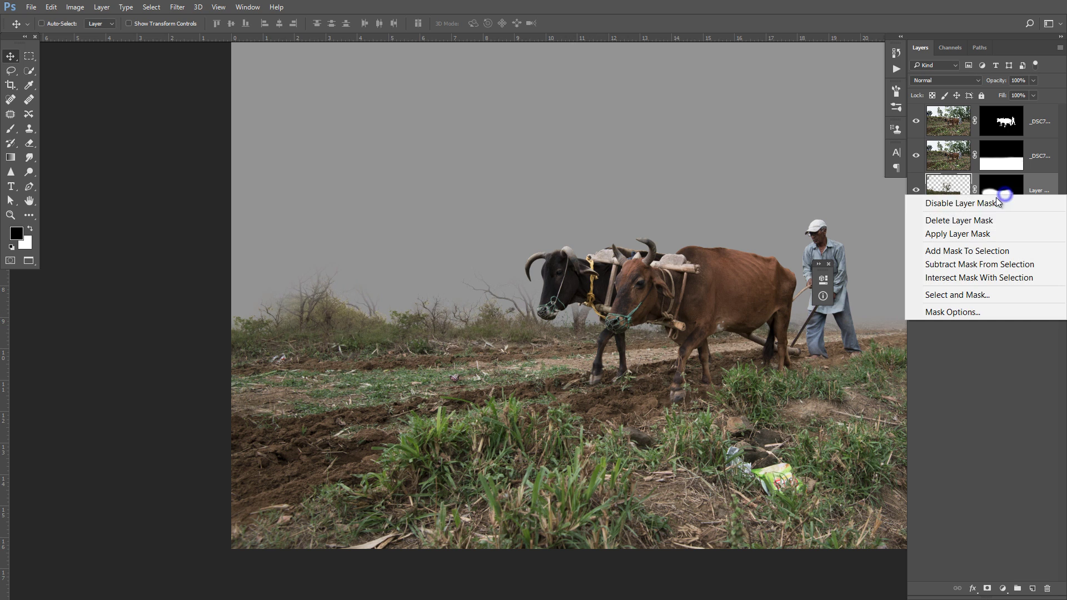
{"action": "left_click", "coordinate": [970, 220]}
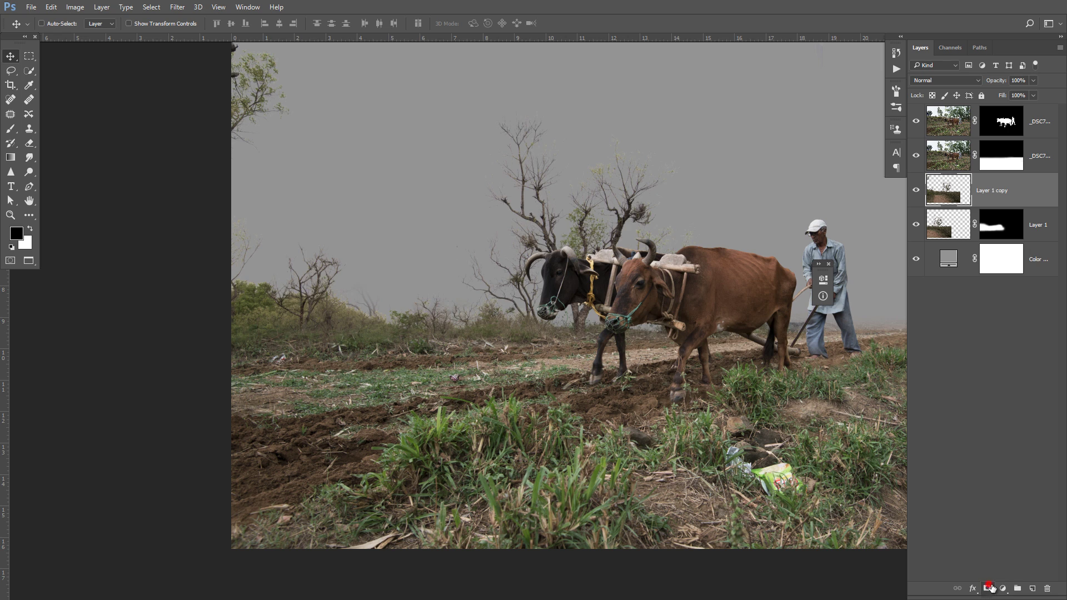
{"action": "left_click", "coordinate": [989, 588], "text": "alt"}
{"action": "left_click", "coordinate": [992, 227]}
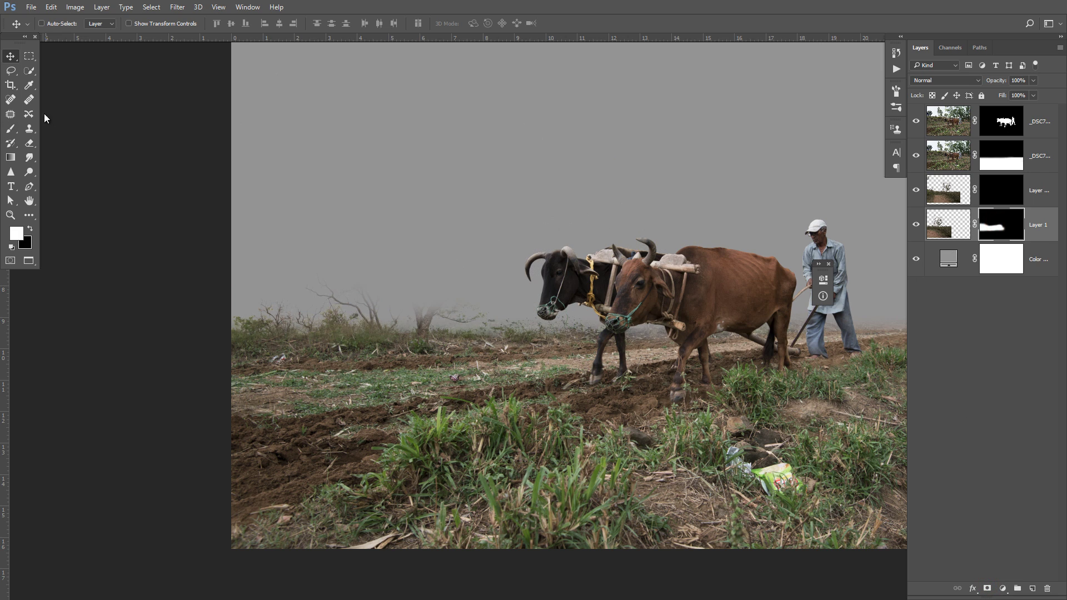
Step: Paint black to hide faint trees on the left horizon and the hazy shrubs
{"action": "key", "text": "b"}
{"action": "key", "text": "x"}
{"action": "mouse_move", "coordinate": [436, 331]}
{"action": "left_mouse_down"}
{"action": "mouse_move", "coordinate": [455, 311]}
{"action": "mouse_move", "coordinate": [352, 286]}
{"action": "mouse_move", "coordinate": [381, 286]}
{"action": "mouse_move", "coordinate": [389, 317]}
{"action": "mouse_move", "coordinate": [478, 339]}
{"action": "mouse_move", "coordinate": [500, 357]}
{"action": "left_mouse_up"}
{"action": "left_click", "coordinate": [999, 200]}
{"action": "key", "text": "x"}
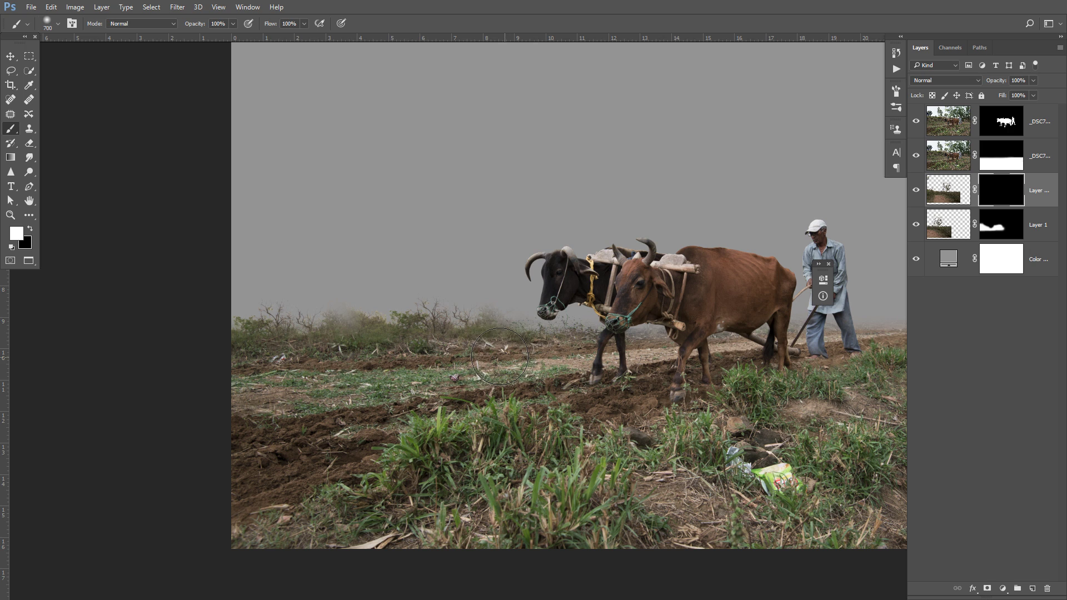
{"action": "key", "text": "x"}
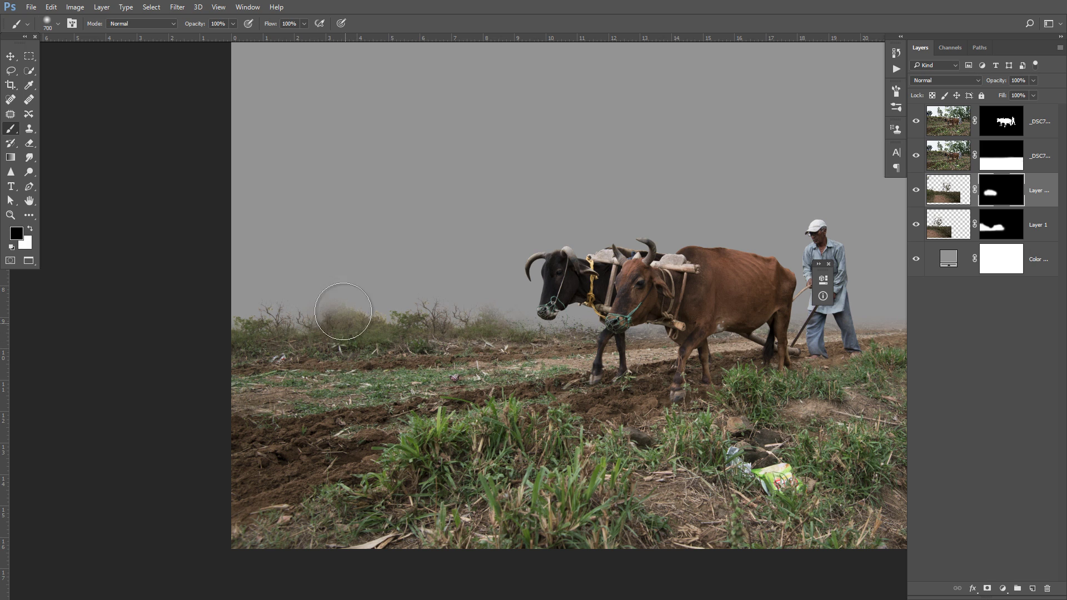
{"action": "left_click_drag", "start_coordinate": [322, 286], "coordinate": [338, 285]}
Step: Reveal a bare tree on Layer 1's mask, clean sky smudges, and hide duplicate trees over the field
{"action": "left_click", "coordinate": [1024, 228]}
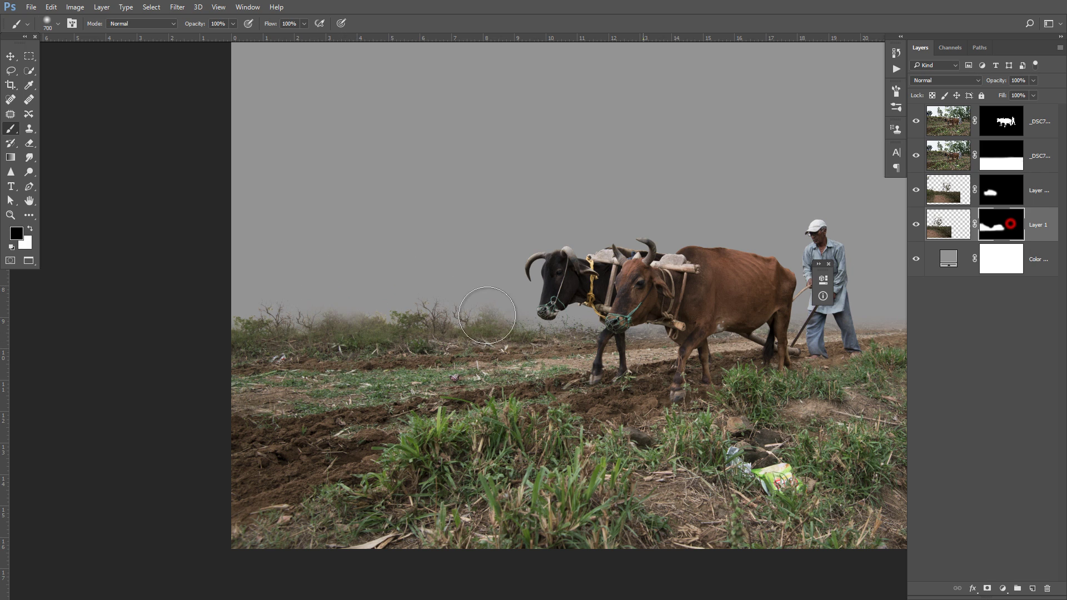
{"action": "key", "text": "x"}
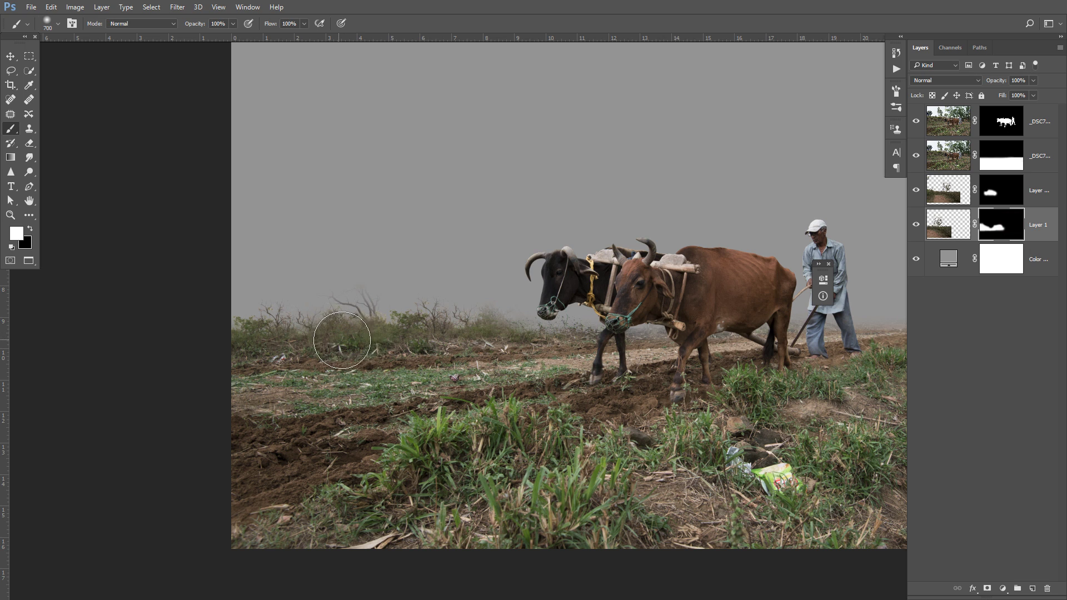
{"action": "mouse_move", "coordinate": [352, 335]}
{"action": "left_mouse_down"}
{"action": "mouse_move", "coordinate": [350, 245]}
{"action": "mouse_move", "coordinate": [331, 282]}
{"action": "left_mouse_up"}
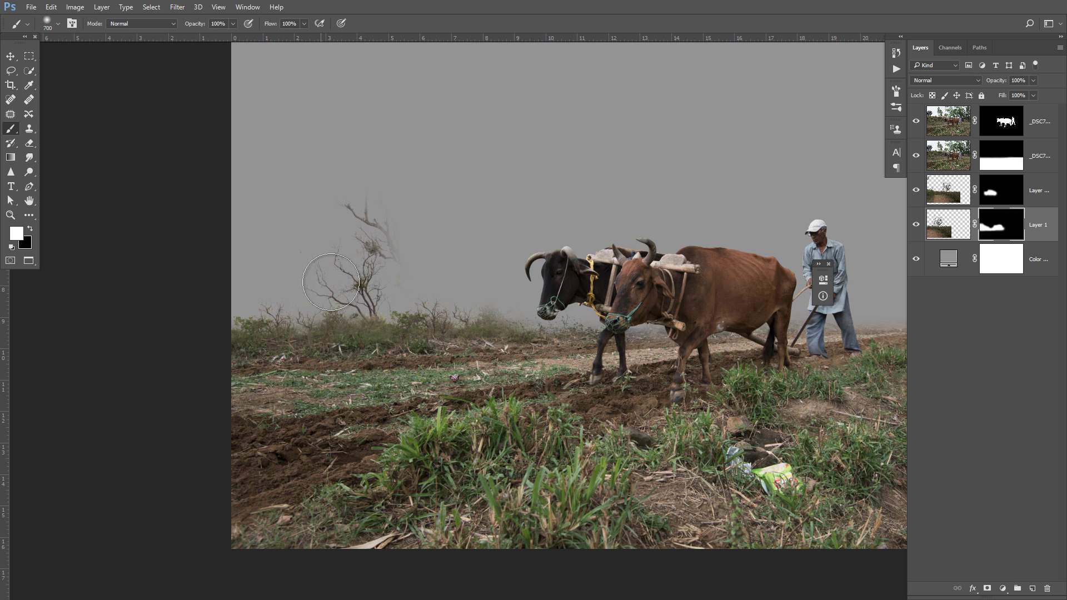
{"action": "key", "text": "x"}
{"action": "mouse_move", "coordinate": [363, 194]}
{"action": "left_mouse_down"}
{"action": "mouse_move", "coordinate": [419, 258]}
{"action": "mouse_move", "coordinate": [345, 190]}
{"action": "mouse_move", "coordinate": [398, 240]}
{"action": "mouse_move", "coordinate": [383, 222]}
{"action": "left_mouse_up"}
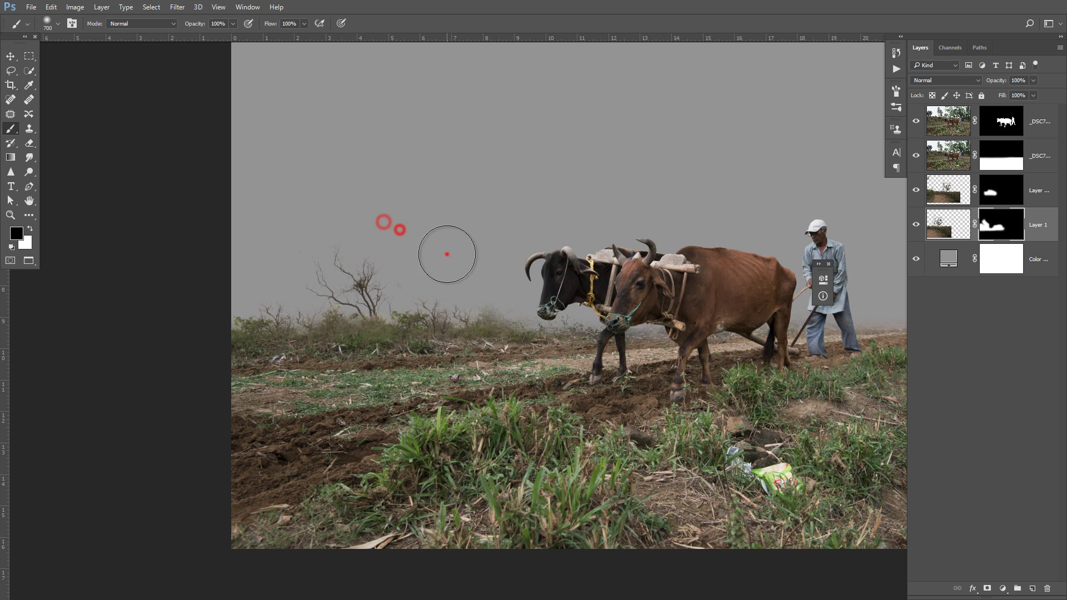
{"action": "left_click", "coordinate": [992, 201]}
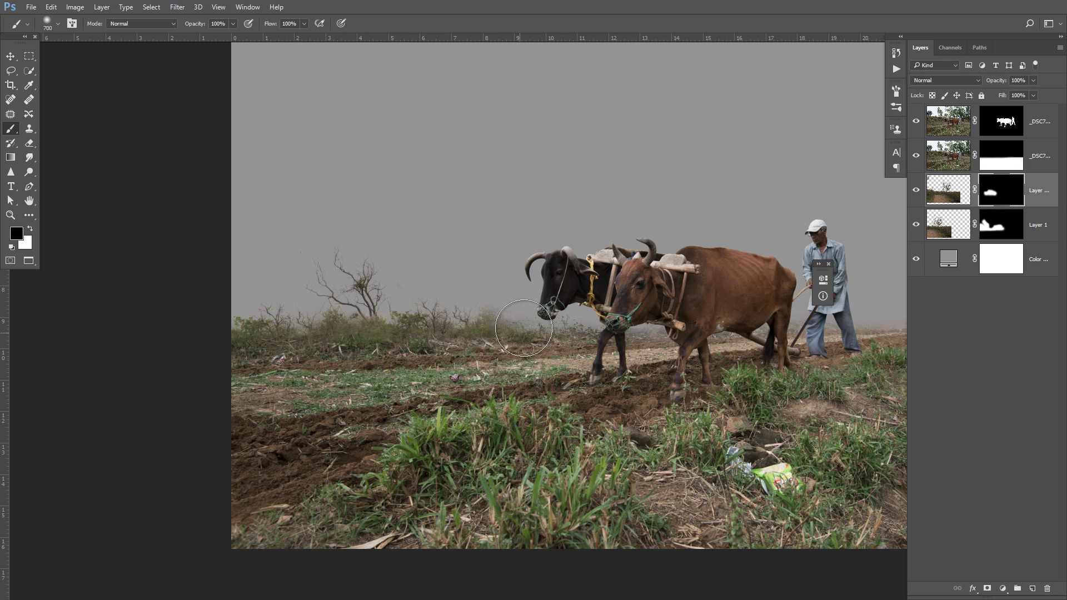
{"action": "mouse_move", "coordinate": [478, 342]}
{"action": "left_mouse_down"}
{"action": "mouse_move", "coordinate": [496, 331]}
{"action": "mouse_move", "coordinate": [535, 336]}
{"action": "mouse_move", "coordinate": [484, 267]}
{"action": "mouse_move", "coordinate": [502, 302]}
{"action": "mouse_move", "coordinate": [534, 322]}
{"action": "mouse_move", "coordinate": [506, 347]}
{"action": "mouse_move", "coordinate": [534, 349]}
{"action": "left_mouse_up"}
{"action": "key", "text": "x"}
{"action": "key", "text": "x"}
{"action": "key", "text": "x"}
{"action": "key", "text": "x"}
{"action": "key", "text": "x"}
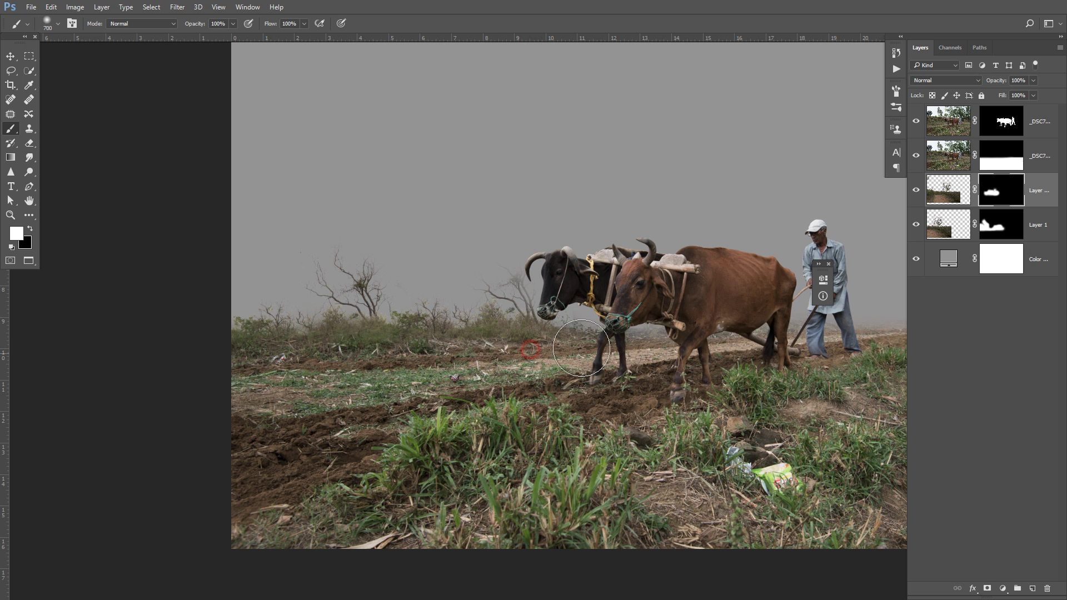
Step: With a smaller black brush, blend the mask around the oxen's heads and black ox's muzzle
{"action": "key", "text": "x"}
{"action": "key", "text": "bracketleft"}
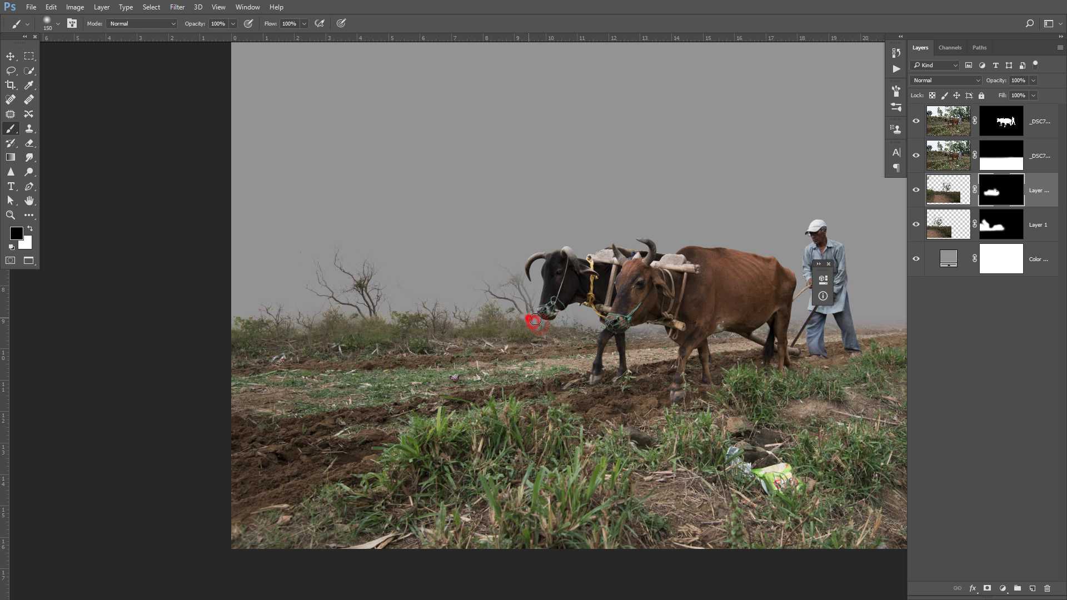
{"action": "left_click", "coordinate": [510, 266]}
{"action": "key", "text": "bracketright"}
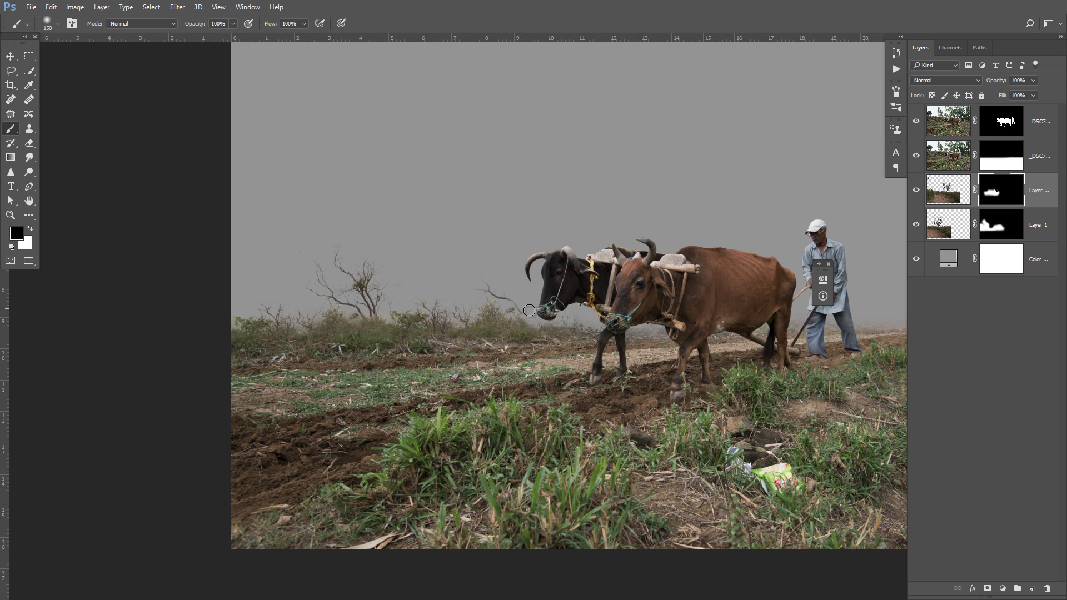
{"action": "left_click_drag", "start_coordinate": [489, 291], "coordinate": [485, 291]}
{"action": "left_click_drag", "start_coordinate": [507, 293], "coordinate": [531, 306]}
Step: Target Layer 1's mask and begin masking the bare tree with a smaller black brush
{"action": "scroll", "coordinate": [334, 289], "scroll_direction": "down", "scroll_amount": 2}
{"action": "scroll", "coordinate": [333, 289], "scroll_direction": "down", "scroll_amount": 1}
{"action": "scroll", "coordinate": [329, 289], "scroll_direction": "up", "scroll_amount": 1}
{"action": "scroll", "coordinate": [329, 288], "scroll_direction": "up", "scroll_amount": 2}
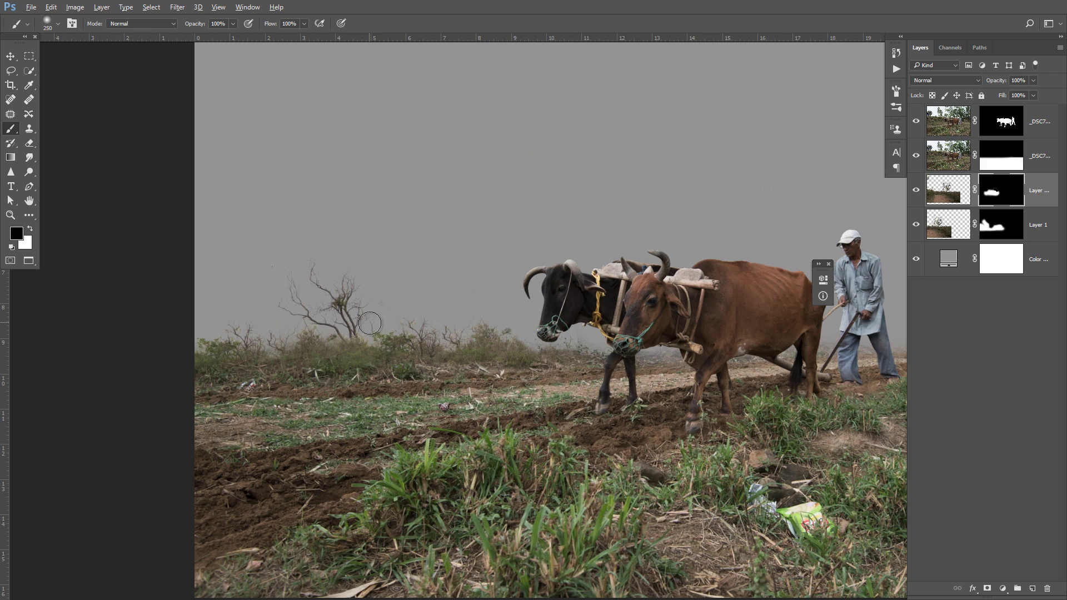
{"action": "mouse_move", "coordinate": [358, 305]}
{"action": "left_mouse_down"}
{"action": "mouse_move", "coordinate": [375, 299]}
{"action": "mouse_move", "coordinate": [359, 305]}
{"action": "left_mouse_up"}
{"action": "left_click", "coordinate": [999, 230]}
{"action": "key", "text": "bracketleft"}
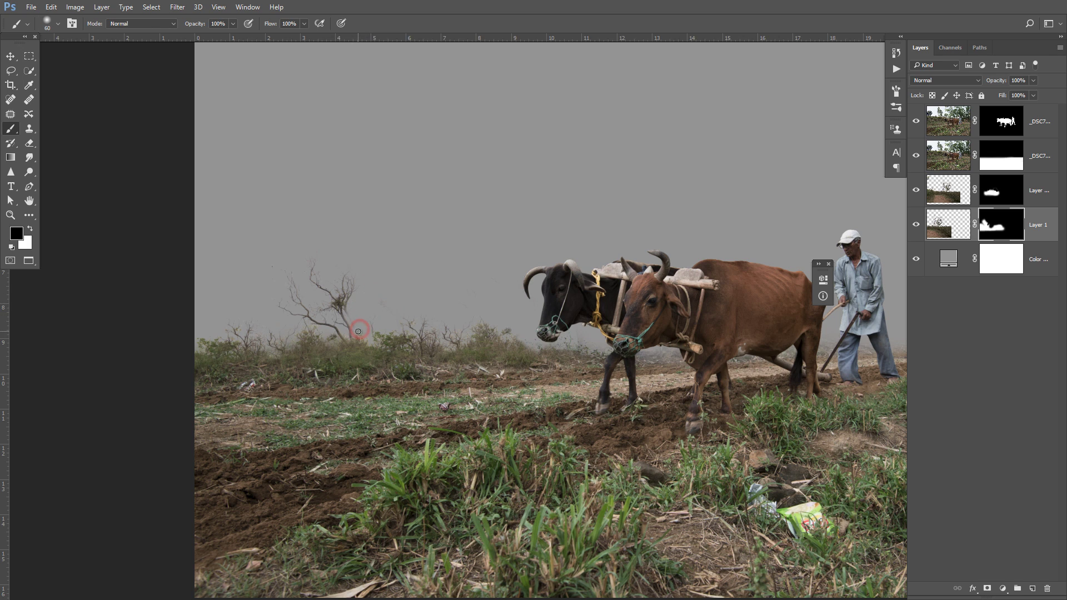
{"action": "left_click", "coordinate": [299, 314]}
Step: Paint out the remaining dead branches and twigs along the horizon, resizing the brush as needed
{"action": "key", "text": "bracketright"}
{"action": "key", "text": "bracketright"}
{"action": "key", "text": "bracketright"}
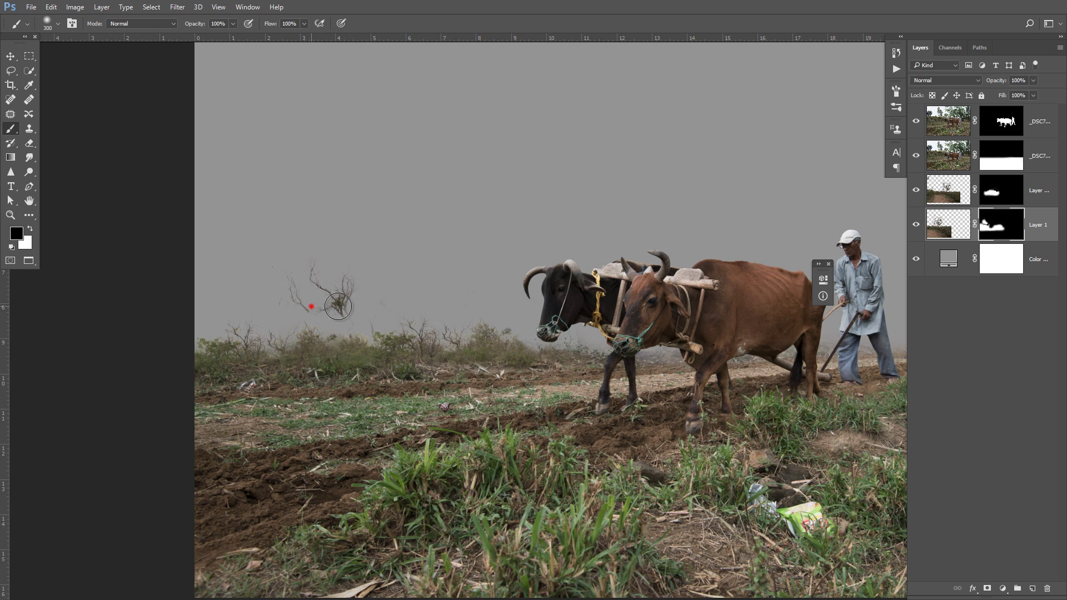
{"action": "left_click_drag", "start_coordinate": [309, 305], "coordinate": [353, 287]}
{"action": "left_click", "coordinate": [367, 292]}
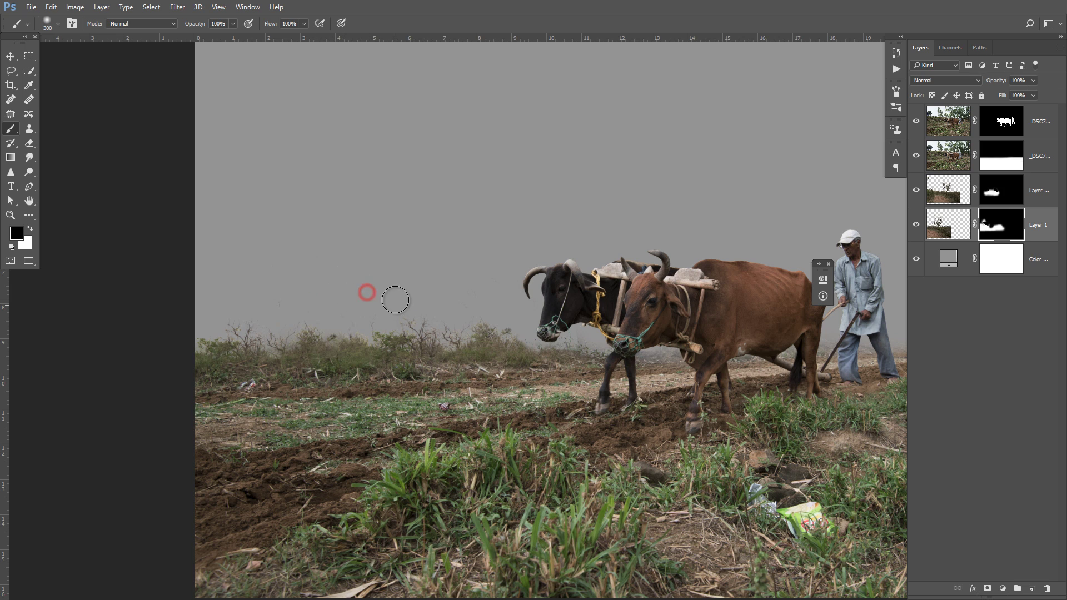
{"action": "left_click", "coordinate": [392, 295]}
{"action": "key", "text": "bracketleft"}
{"action": "key", "text": "bracketleft"}
{"action": "key", "text": "bracketleft"}
{"action": "left_click", "coordinate": [347, 310]}
{"action": "left_click", "coordinate": [276, 289]}
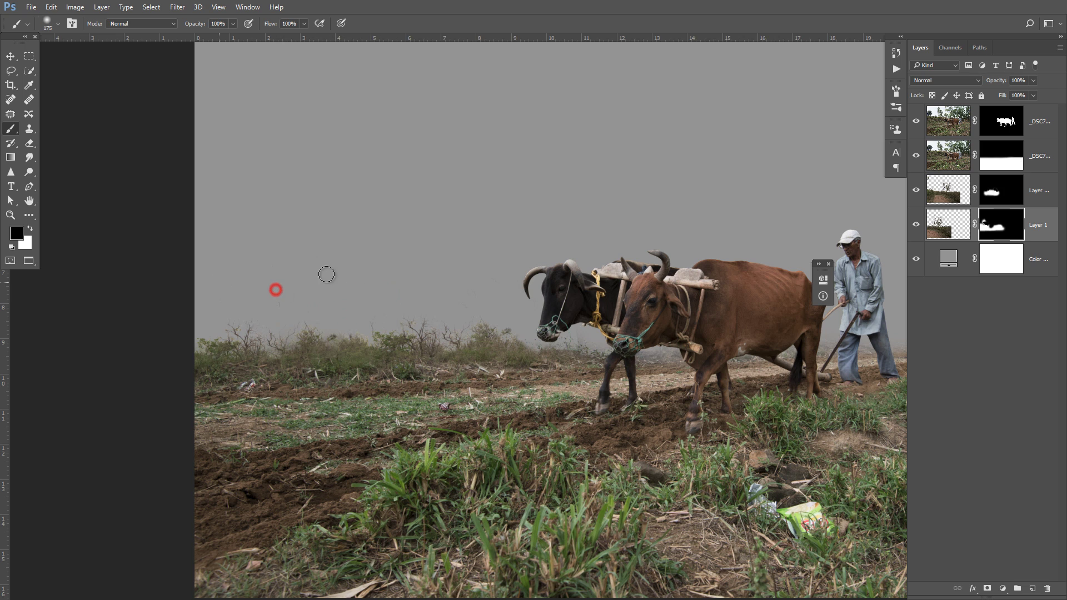
{"action": "key", "text": "bracketright"}
{"action": "scroll", "coordinate": [887, 349], "scroll_direction": "up", "scroll_amount": 2}
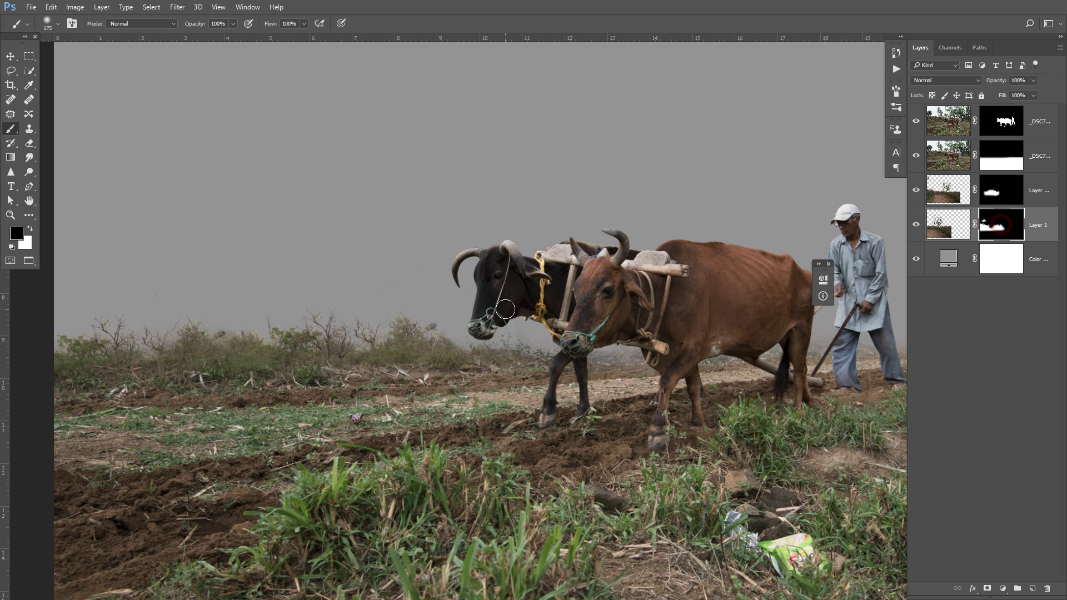
{"action": "left_click", "coordinate": [507, 312]}
{"action": "scroll", "coordinate": [366, 299], "scroll_direction": "down", "scroll_amount": 3}
Step: Duplicate Layer 1 with Ctrl+J and raise the copy's tree strip upward
{"action": "scroll", "coordinate": [366, 299], "scroll_direction": "down", "scroll_amount": 1}
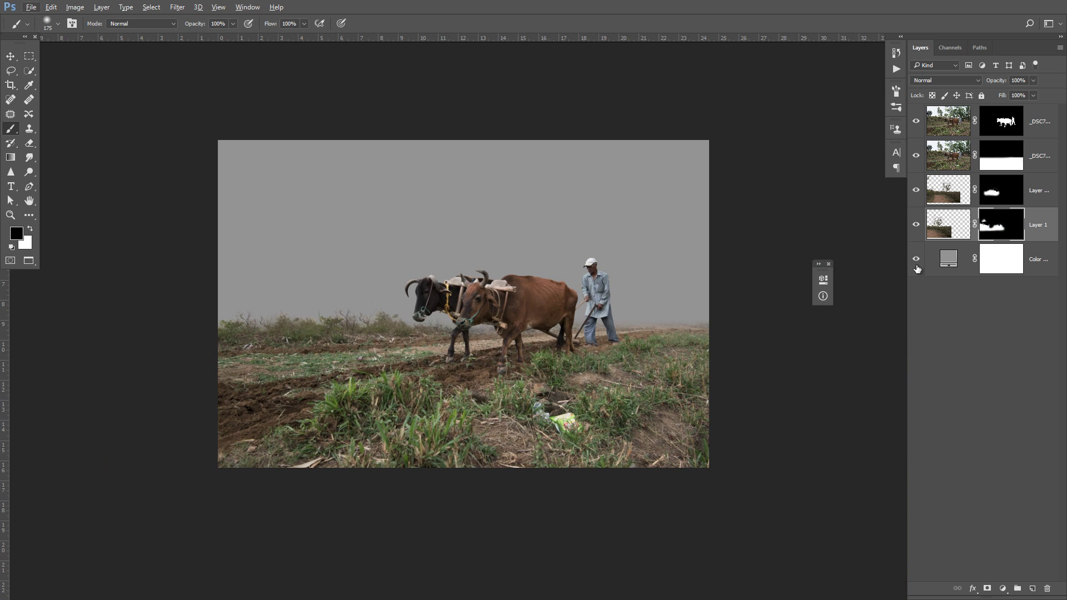
{"action": "key", "text": "ctrl+j"}
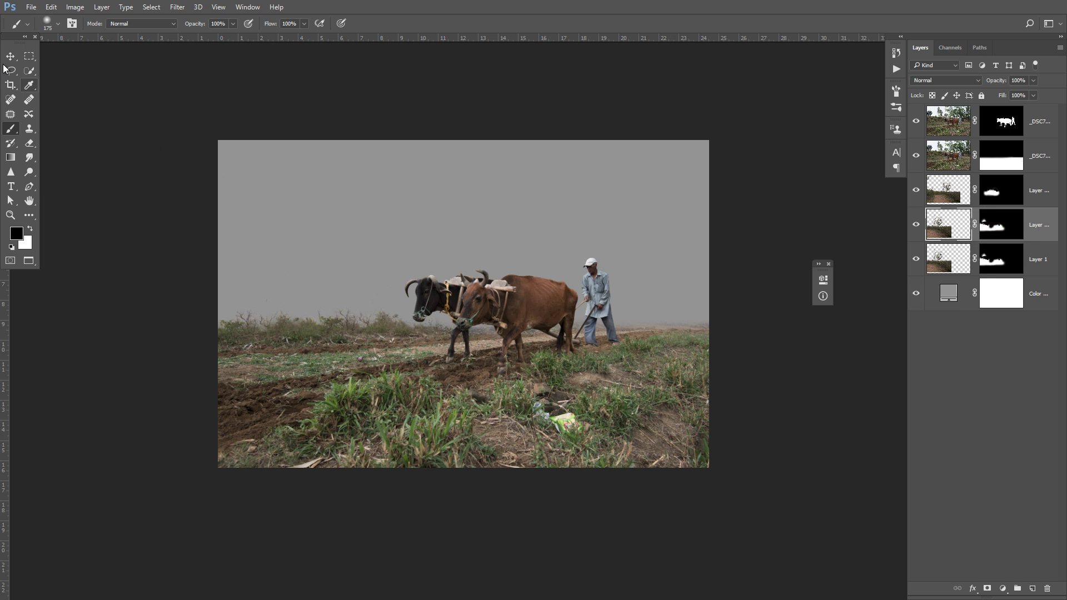
{"action": "left_click", "coordinate": [10, 56]}
{"action": "left_click_drag", "start_coordinate": [427, 300], "coordinate": [435, 221]}
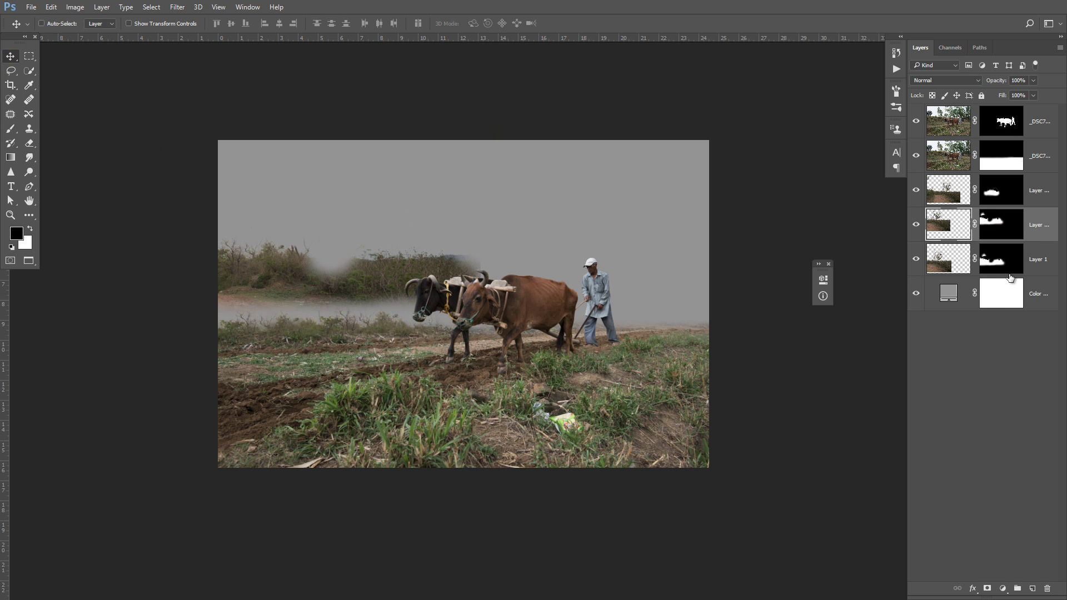
Step: Delete Layer 1's mask and drag the stormy sky photo into the composite
{"action": "right_click", "coordinate": [1009, 277]}
{"action": "left_click", "coordinate": [980, 293]}
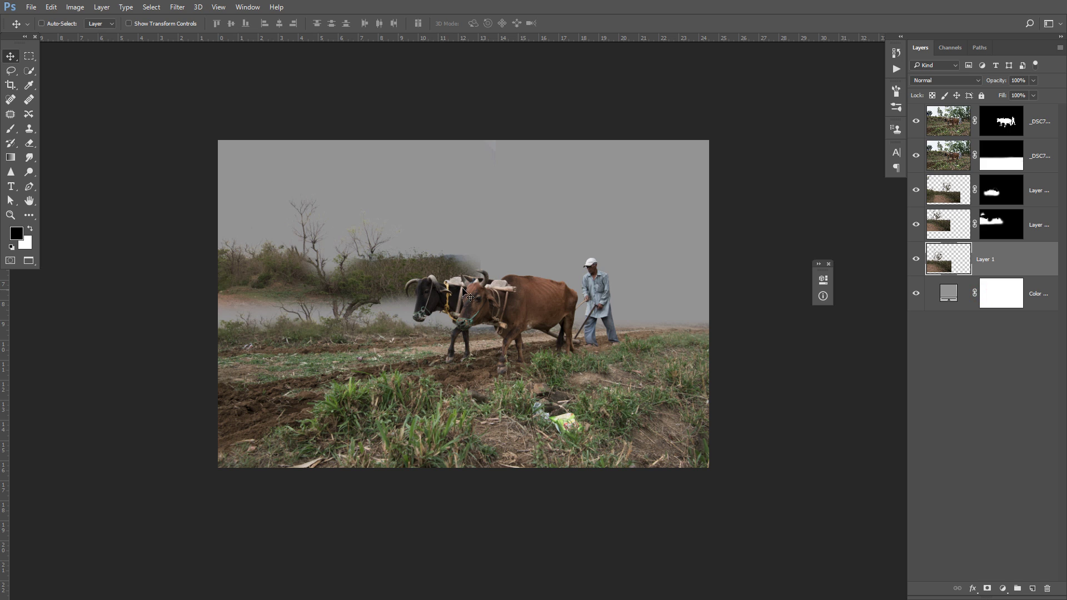
{"action": "left_click_drag", "start_coordinate": [447, 269], "coordinate": [444, 268]}
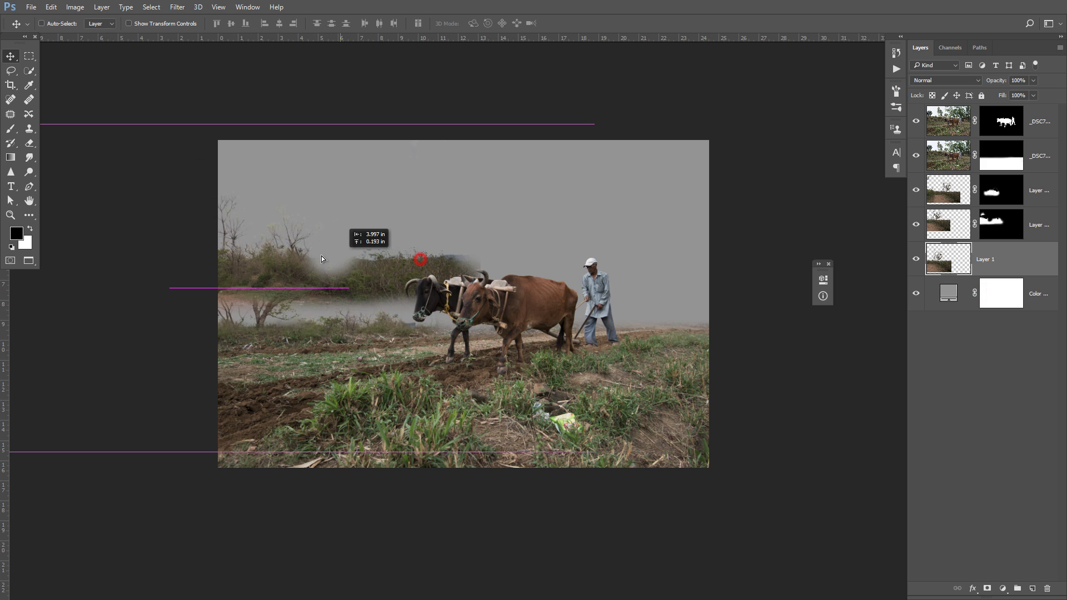
{"action": "left_click_drag", "start_coordinate": [353, 265], "coordinate": [431, 162]}
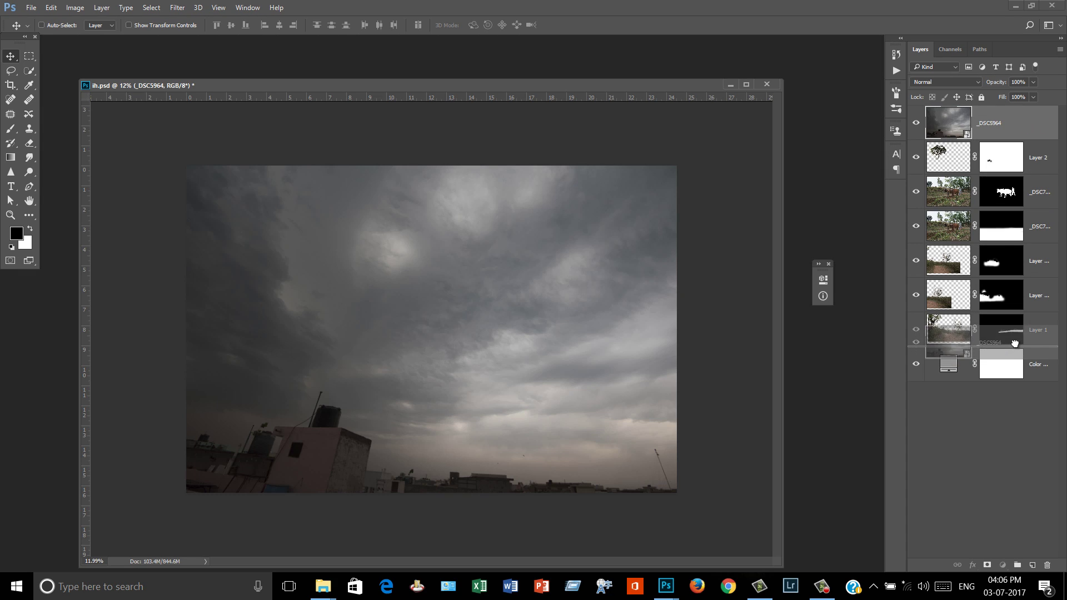
Step: Move the sky below Layer 1, flip it horizontally and enlarge it to cover the canvas
{"action": "left_click_drag", "start_coordinate": [1025, 312], "coordinate": [977, 344]}
{"action": "left_click_drag", "start_coordinate": [619, 291], "coordinate": [610, 234]}
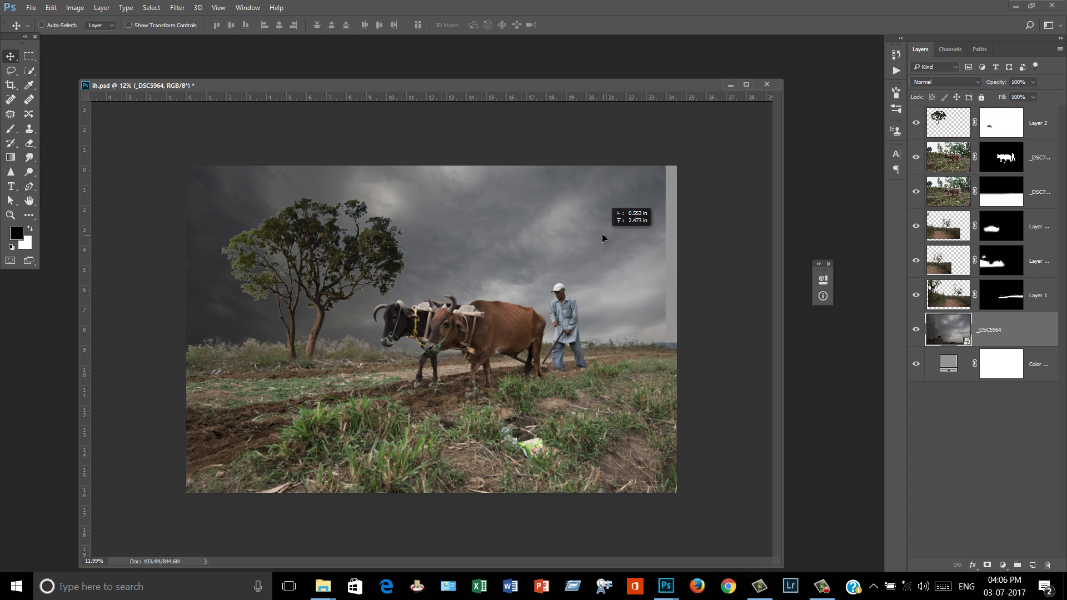
{"action": "key", "text": "ctrl+t"}
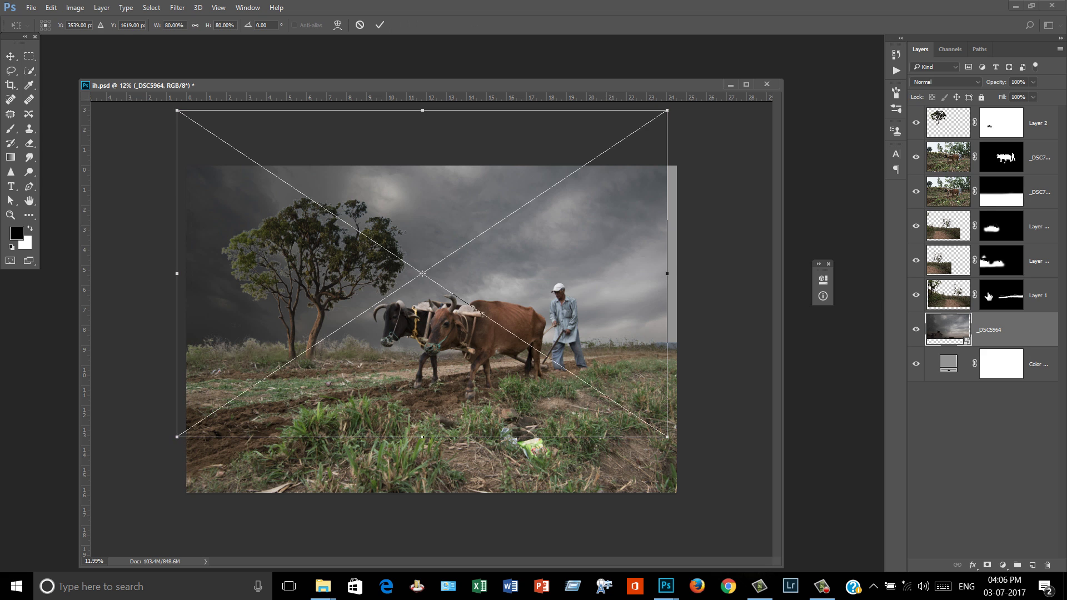
{"action": "right_click", "coordinate": [584, 286]}
{"action": "left_click", "coordinate": [631, 452]}
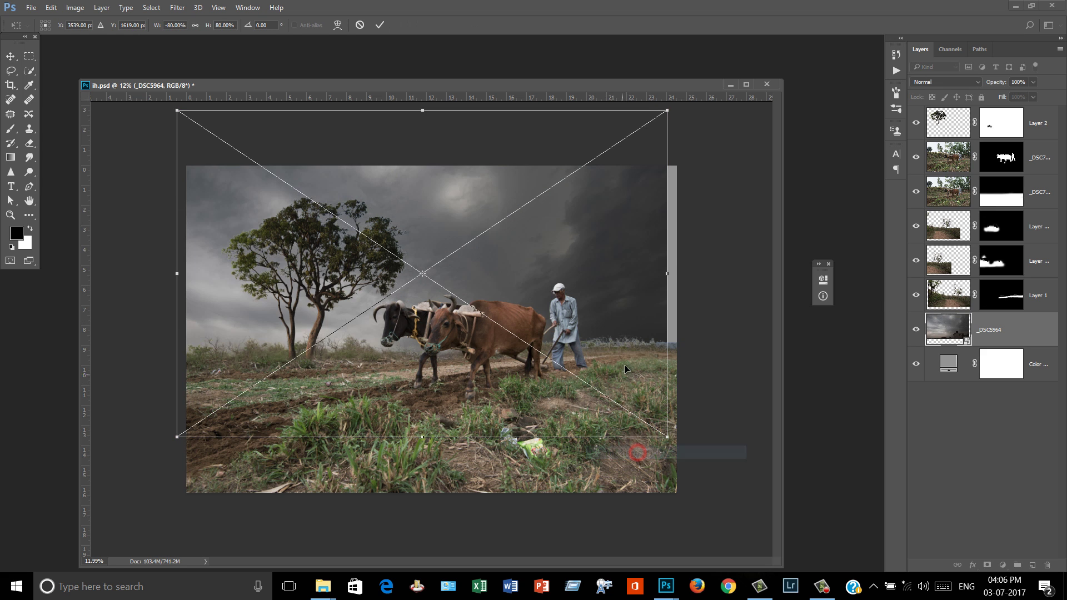
{"action": "left_click_drag", "start_coordinate": [629, 371], "coordinate": [642, 300]}
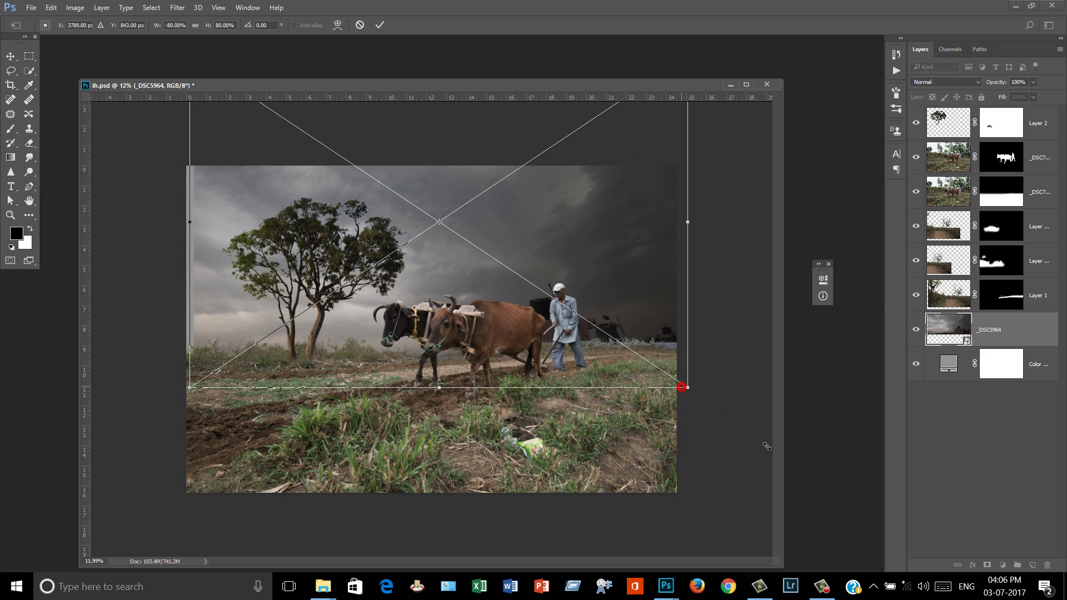
{"action": "left_click_drag", "start_coordinate": [684, 386], "coordinate": [794, 354]}
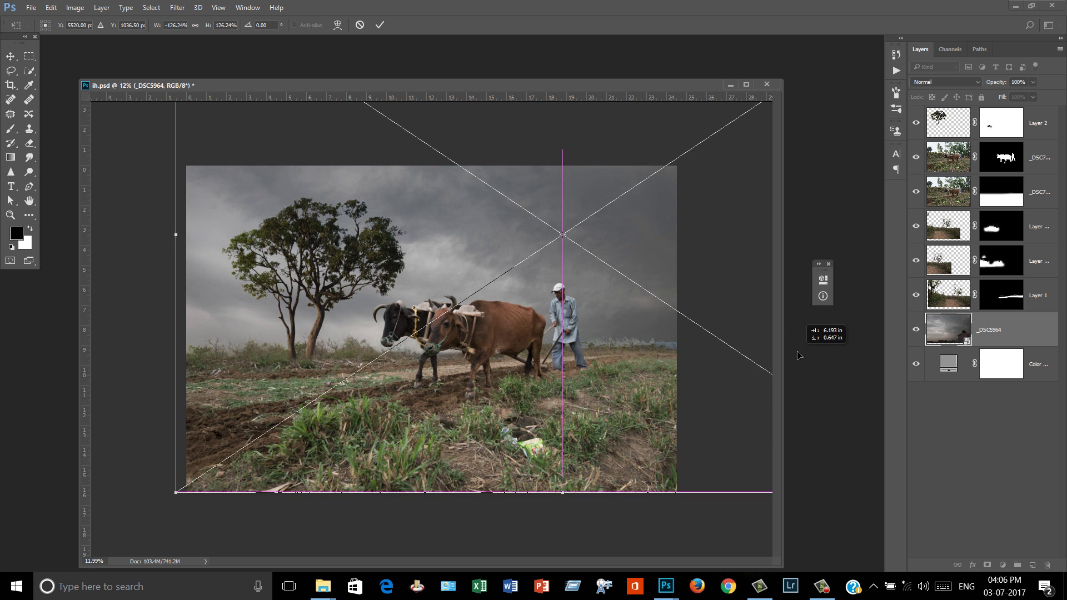
{"action": "left_click_drag", "start_coordinate": [719, 325], "coordinate": [692, 301]}
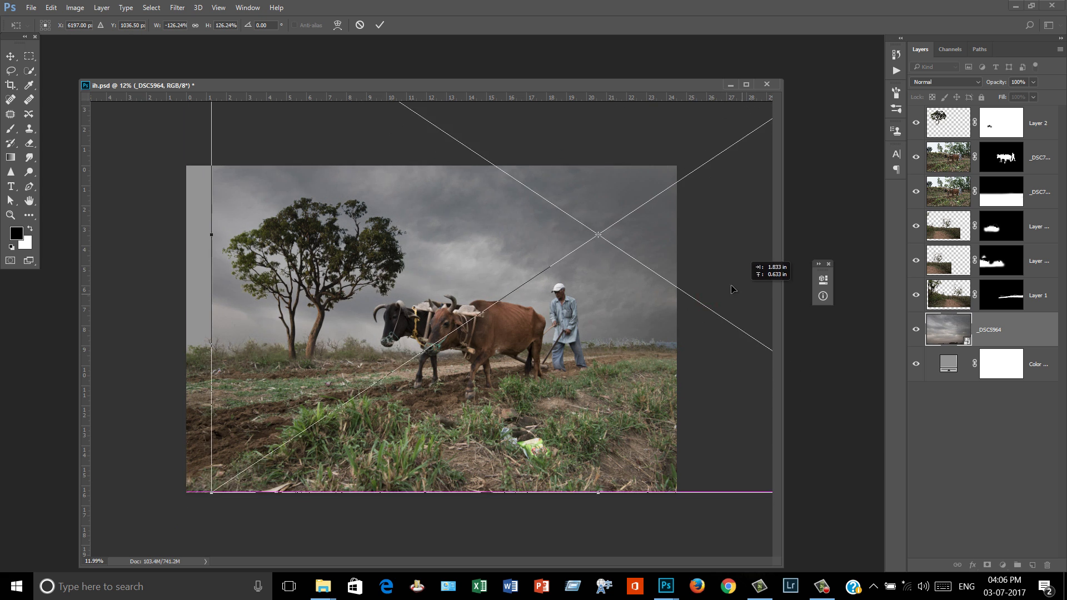
{"action": "scroll", "coordinate": [615, 301], "scroll_direction": "down", "scroll_amount": 3}
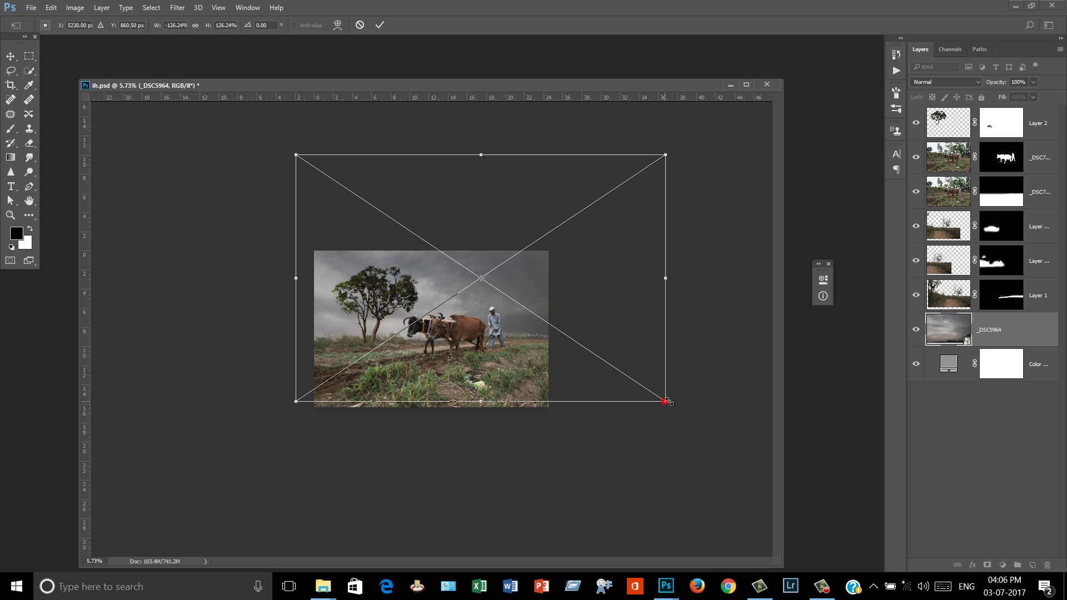
{"action": "left_click_drag", "start_coordinate": [666, 401], "coordinate": [734, 419]}
{"action": "mouse_move", "coordinate": [667, 376]}
{"action": "left_mouse_down"}
{"action": "mouse_move", "coordinate": [655, 382]}
{"action": "mouse_move", "coordinate": [651, 365]}
{"action": "left_mouse_up"}
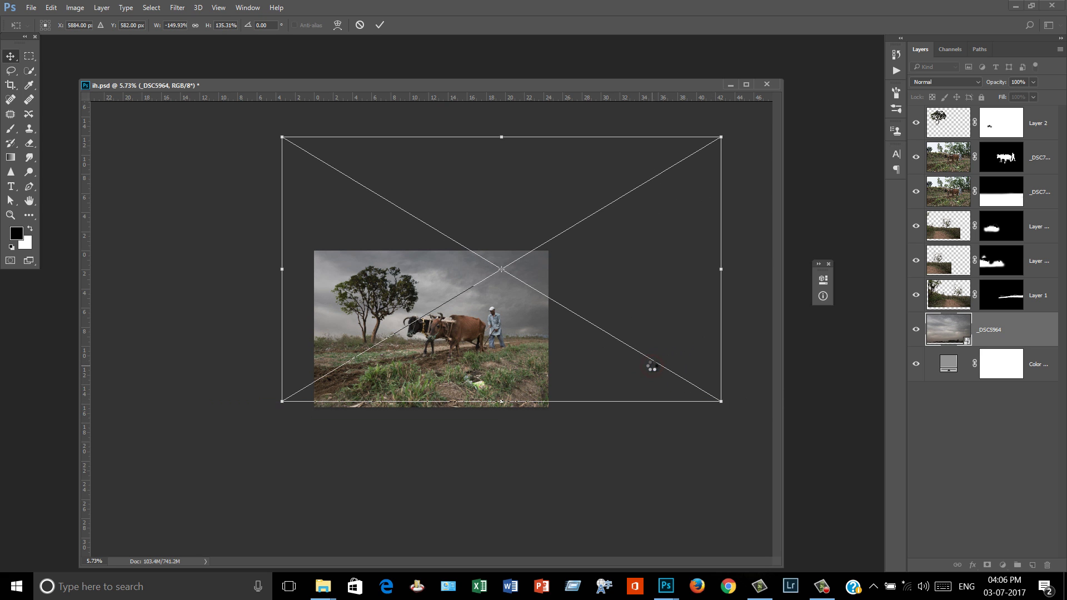
{"action": "key", "text": "Return"}
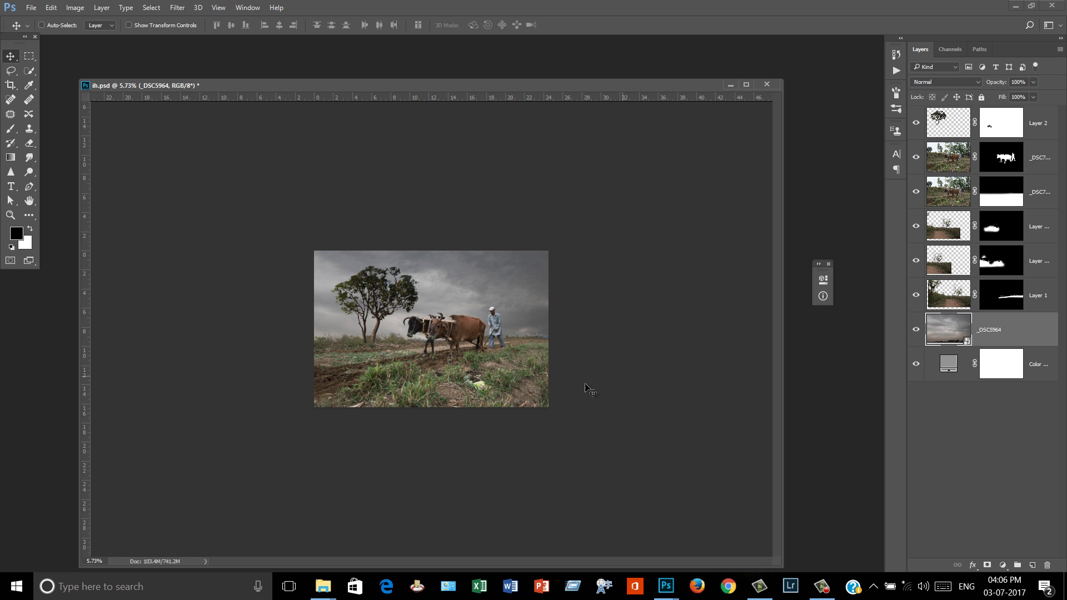
Step: Apply Layer 2's mask permanently to the tree layer
{"action": "scroll", "coordinate": [459, 349], "scroll_direction": "up", "scroll_amount": 2}
{"action": "key", "text": "f"}
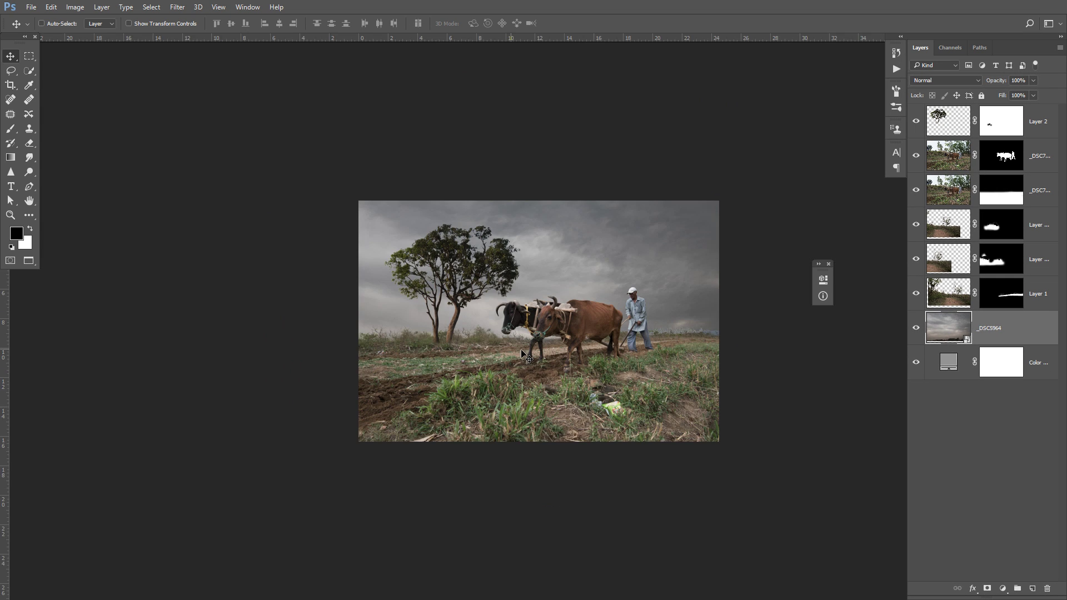
{"action": "scroll", "coordinate": [467, 339], "scroll_direction": "up", "scroll_amount": 3}
{"action": "scroll", "coordinate": [468, 376], "scroll_direction": "up", "scroll_amount": 1}
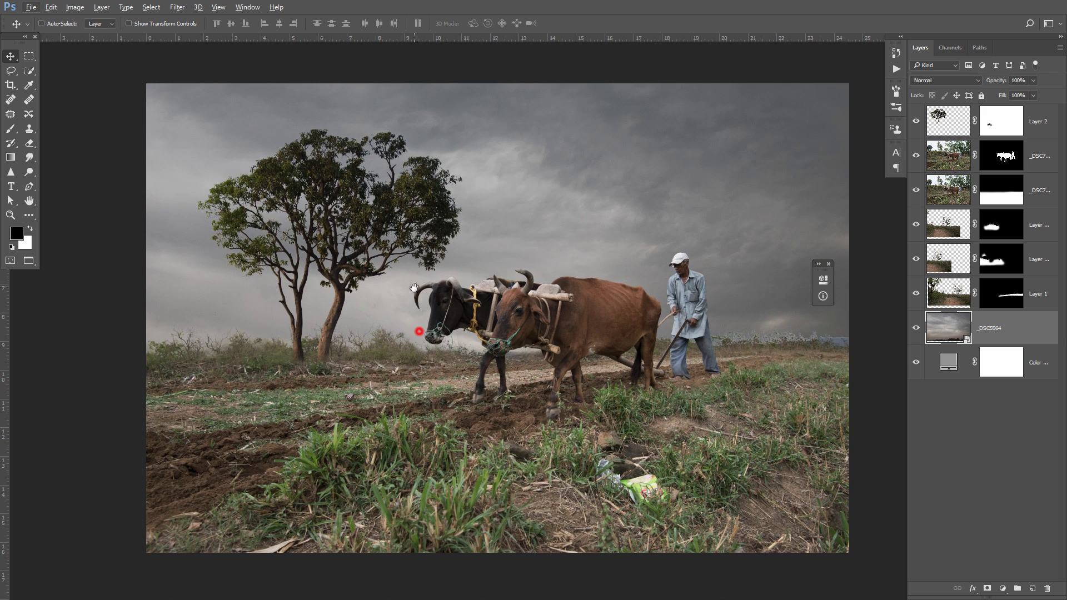
{"action": "left_click", "coordinate": [418, 201], "text": "ctrl"}
{"action": "right_click", "coordinate": [994, 124]}
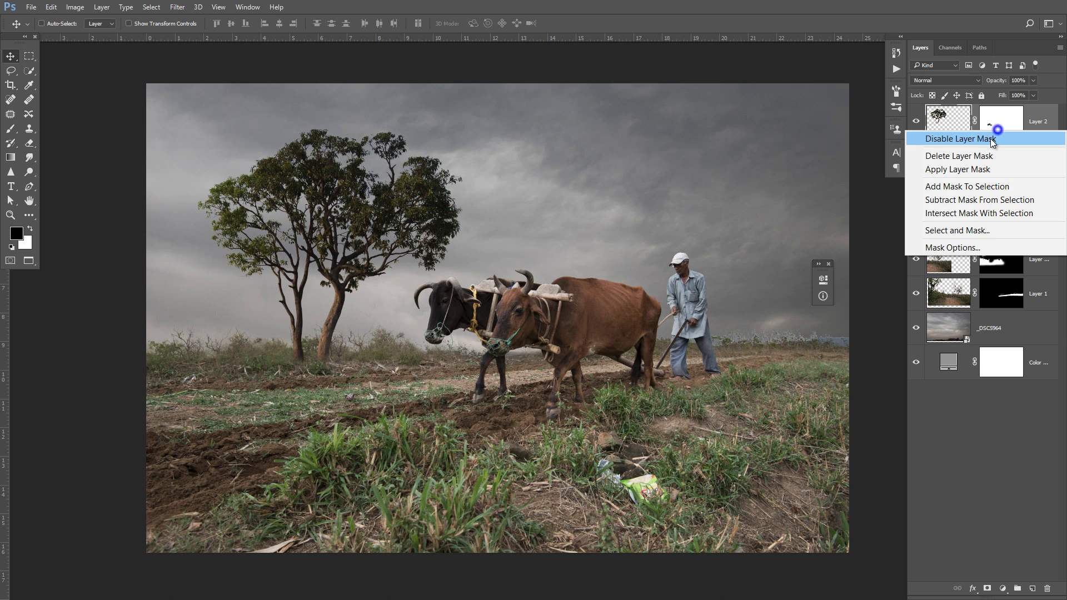
{"action": "left_click", "coordinate": [967, 169]}
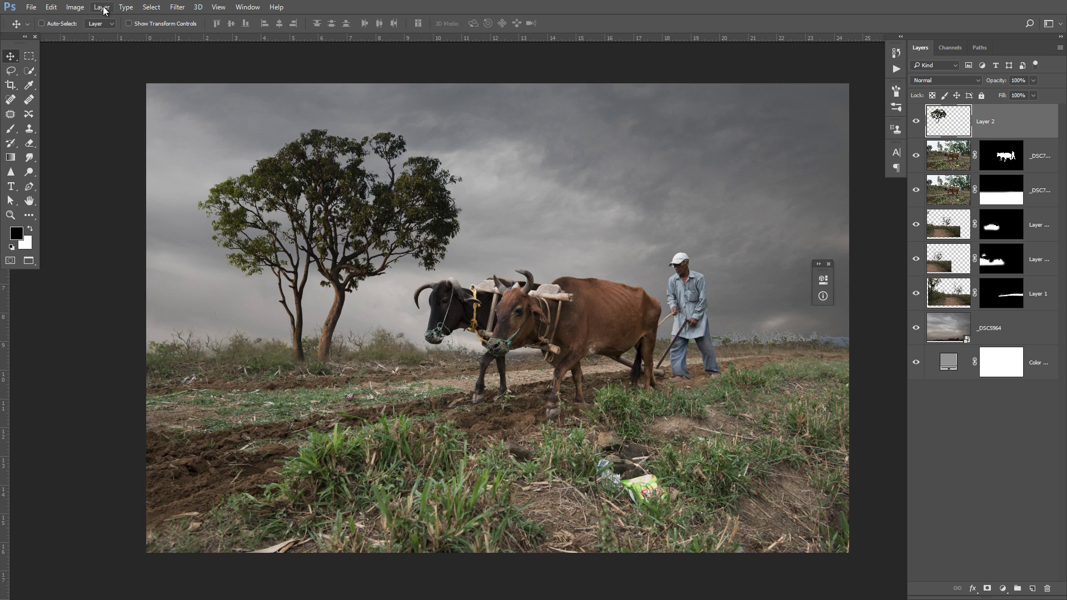
Step: Duplicate the tree layer and defringe the copy with a 2-pixel width
{"action": "key", "text": "ctrl+j"}
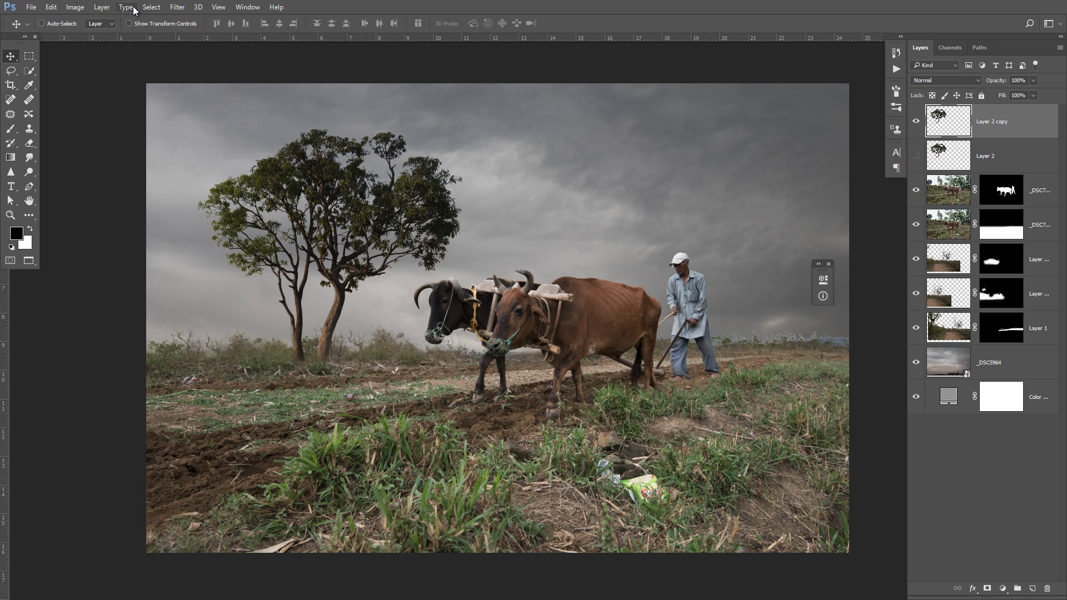
{"action": "left_click", "coordinate": [102, 7]}
{"action": "mouse_move", "coordinate": [167, 521]}
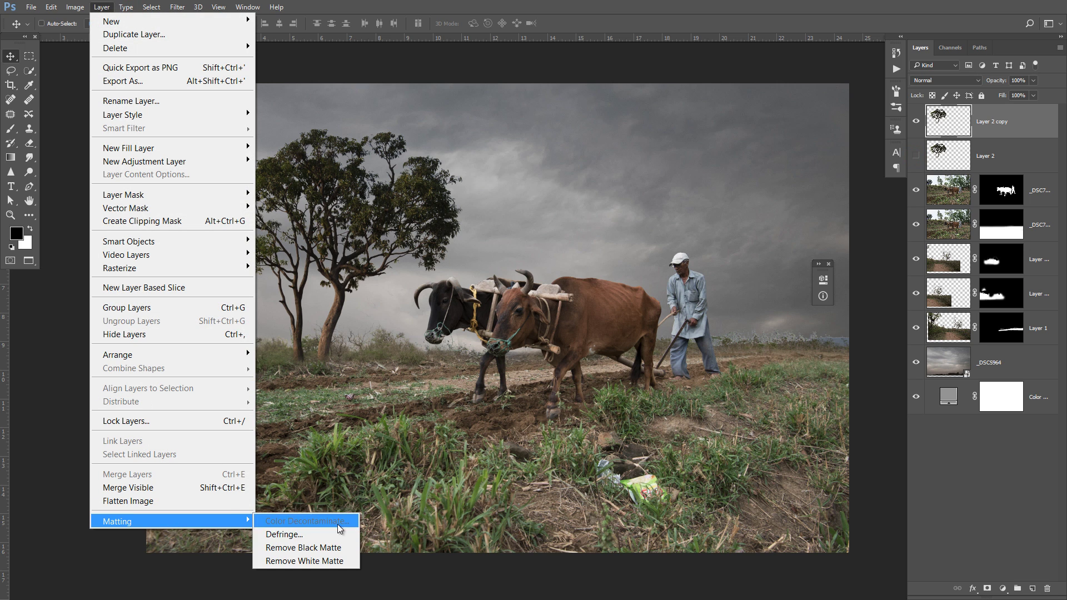
{"action": "left_click", "coordinate": [325, 535]}
{"action": "type", "text": "2"}
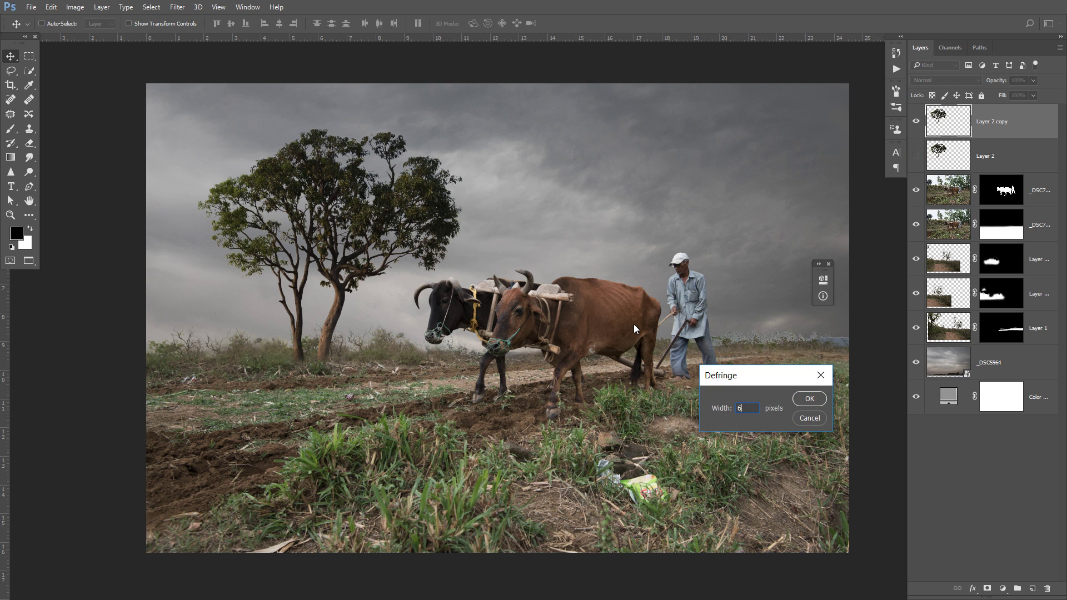
{"action": "key", "text": "Return"}
Step: Delete the hidden original tree layer, keeping only the tree copy
{"action": "scroll", "coordinate": [311, 344], "scroll_direction": "up", "scroll_amount": 1}
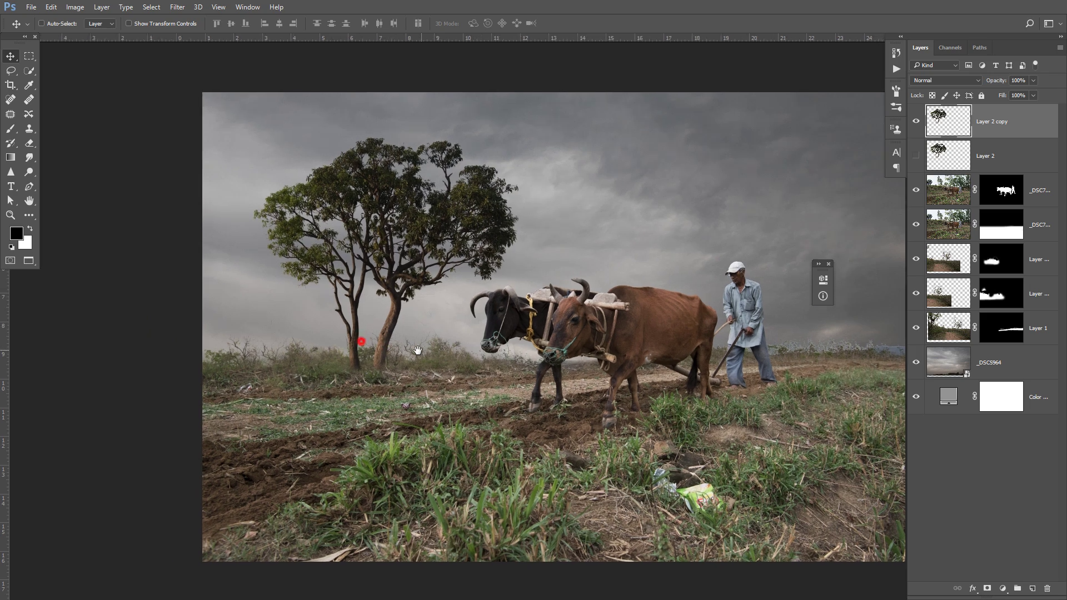
{"action": "scroll", "coordinate": [334, 353], "scroll_direction": "up", "scroll_amount": 1}
{"action": "scroll", "coordinate": [361, 361], "scroll_direction": "up", "scroll_amount": 1}
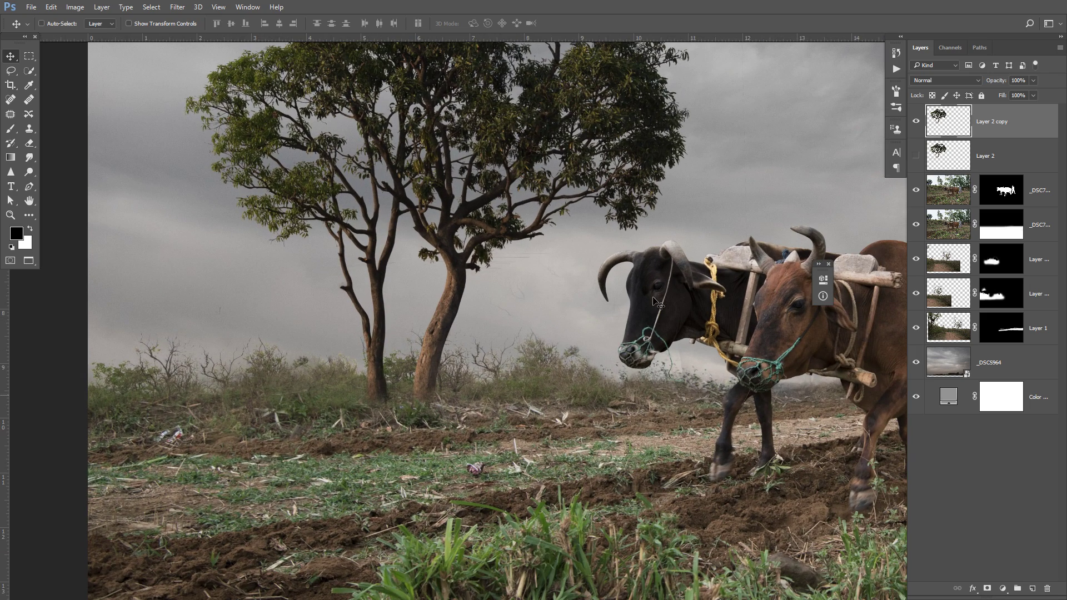
{"action": "left_click", "coordinate": [915, 122]}
{"action": "left_click", "coordinate": [984, 155]}
{"action": "key", "text": "Delete"}
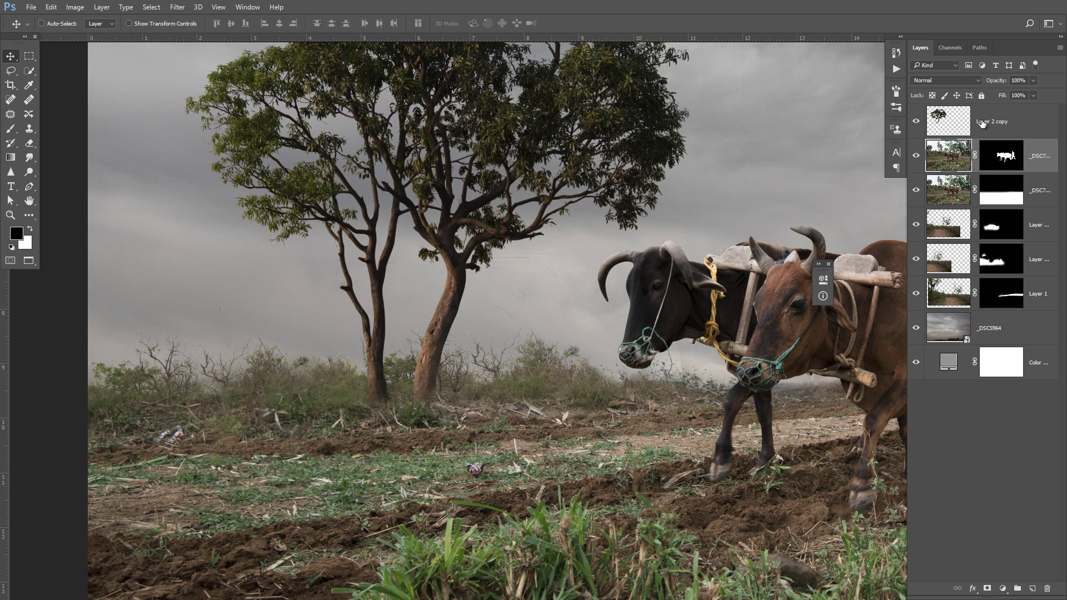
{"action": "left_click", "coordinate": [984, 122]}
{"action": "left_click", "coordinate": [10, 129]}
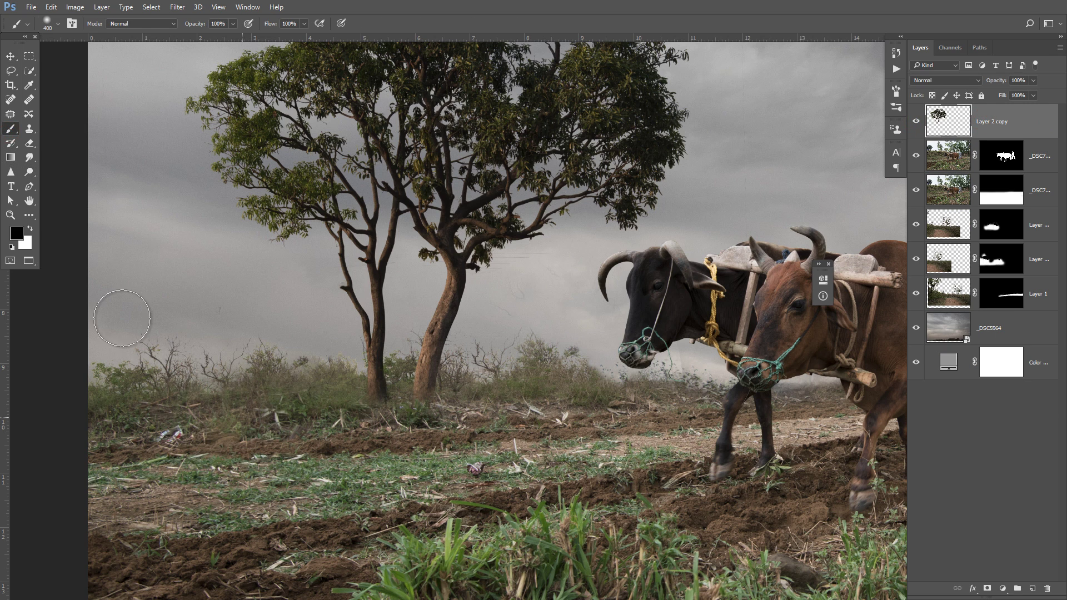
Step: Erase the tree base with a 42%-opacity Eraser so it blends into the bushes
{"action": "left_click", "coordinate": [30, 142]}
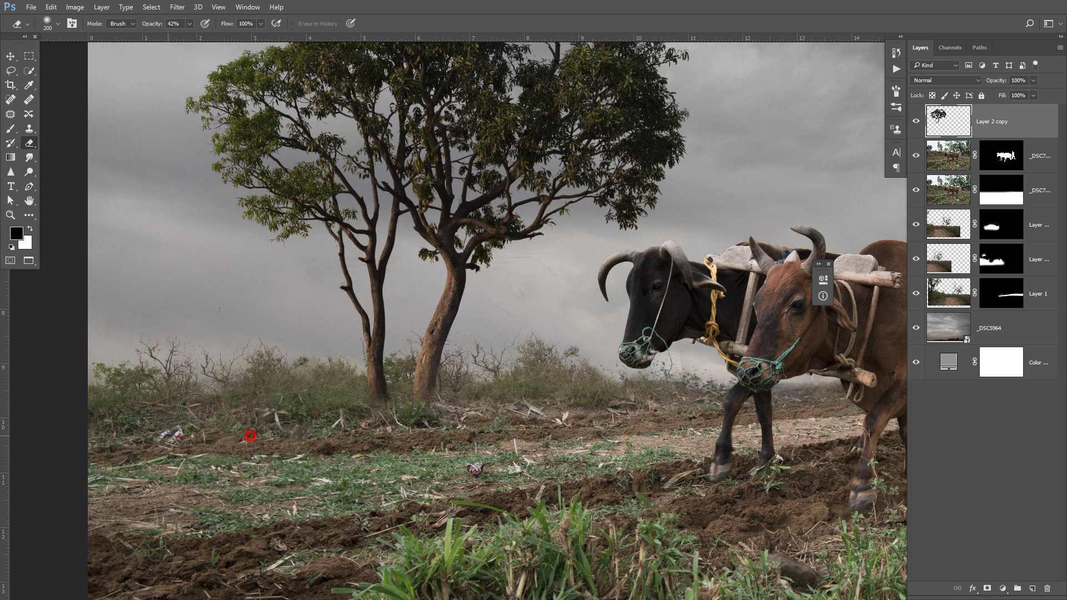
{"action": "key", "text": "bracketright"}
{"action": "key", "text": "bracketright"}
{"action": "key", "text": "bracketright"}
{"action": "left_click", "coordinate": [263, 345]}
{"action": "left_click", "coordinate": [240, 396]}
{"action": "key", "text": "bracketleft"}
{"action": "scroll", "coordinate": [299, 414], "scroll_direction": "down", "scroll_amount": 5}
{"action": "scroll", "coordinate": [389, 389], "scroll_direction": "down", "scroll_amount": 1}
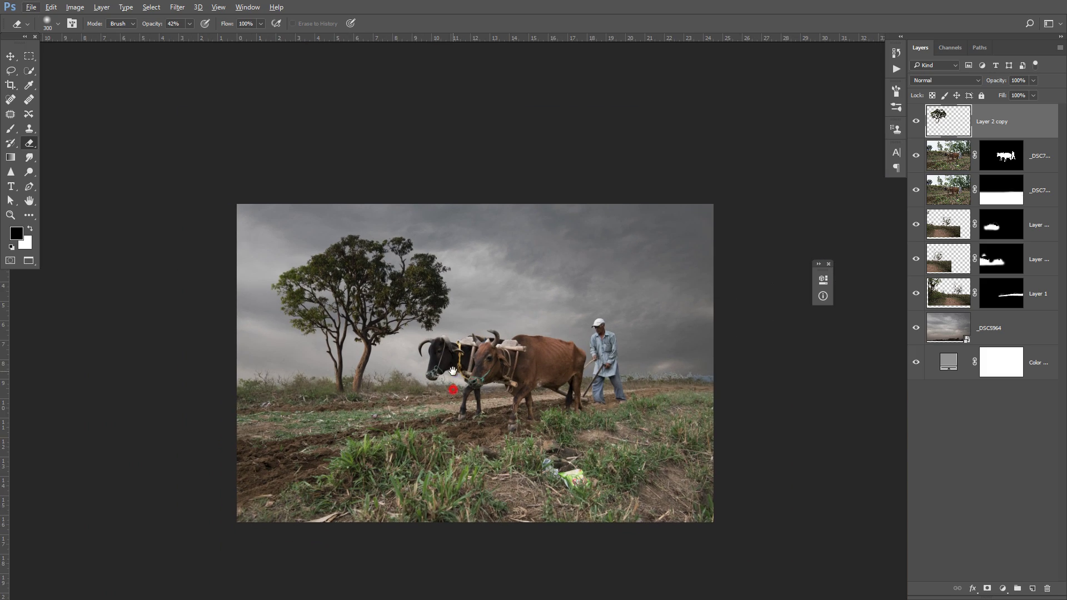
{"action": "scroll", "coordinate": [542, 367], "scroll_direction": "up", "scroll_amount": 1}
{"action": "scroll", "coordinate": [489, 400], "scroll_direction": "up", "scroll_amount": 1}
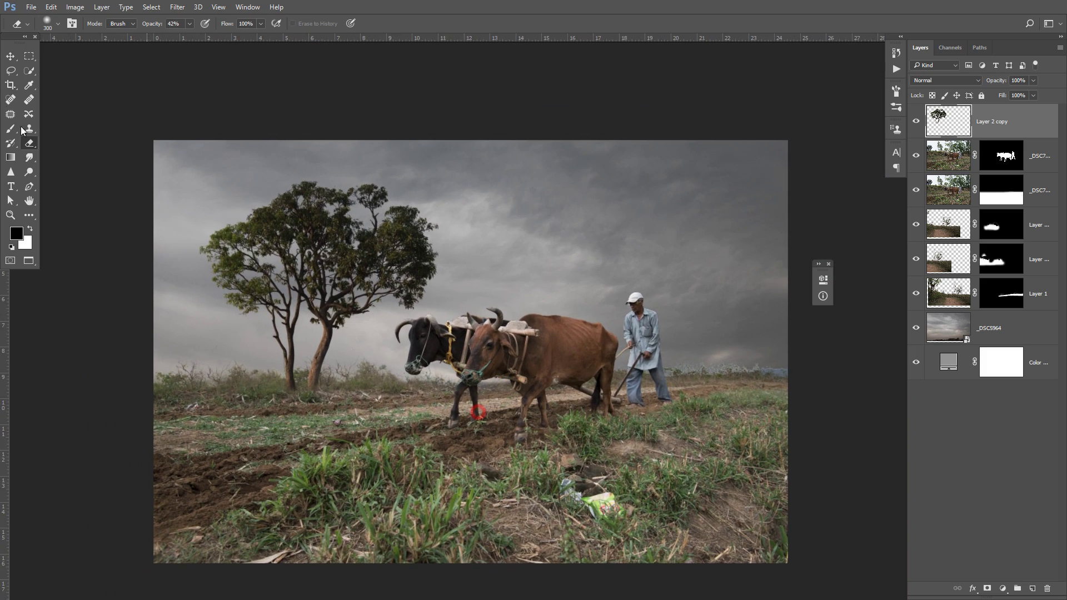
{"action": "left_click", "coordinate": [10, 56]}
{"action": "scroll", "coordinate": [467, 312], "scroll_direction": "up", "scroll_amount": 1}
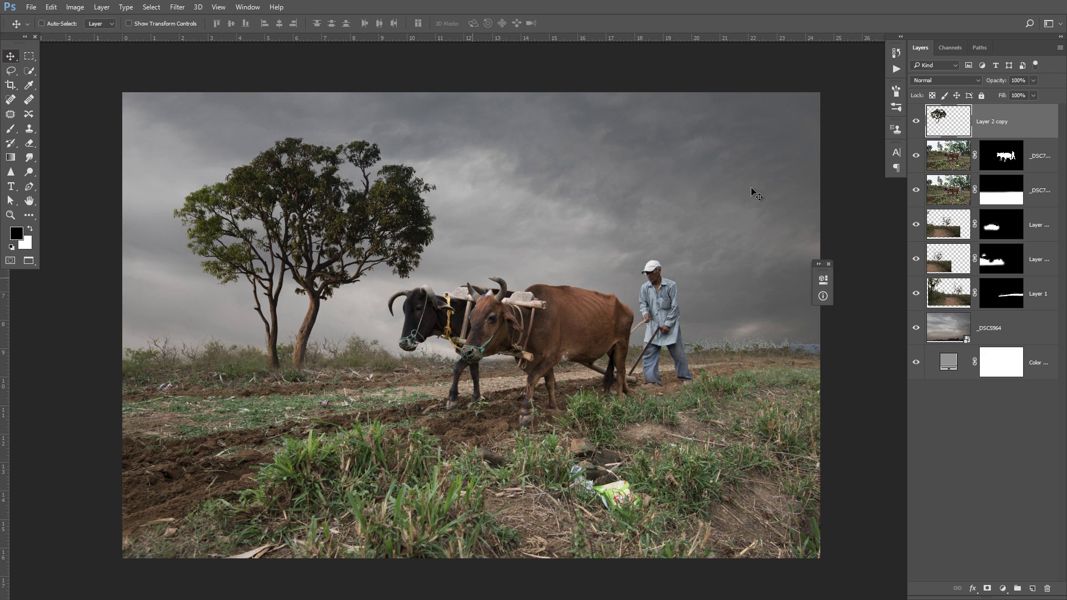
Step: Stamp the visible oxen and field layers into a new Layer 2, hide those originals, and re-show tree and sky
{"action": "left_click", "coordinate": [1042, 162]}
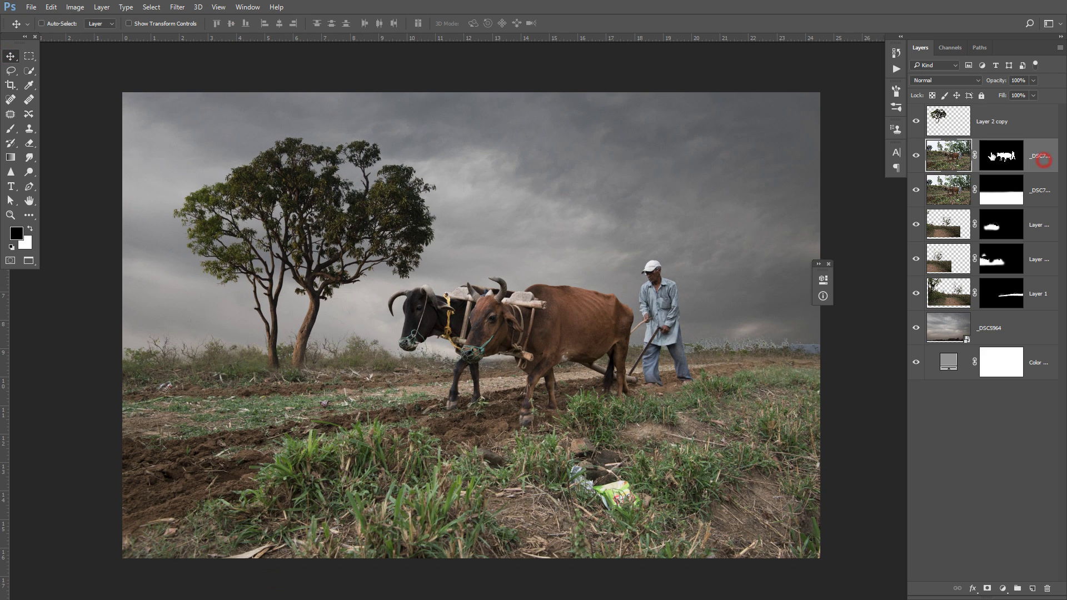
{"action": "left_click", "coordinate": [917, 121]}
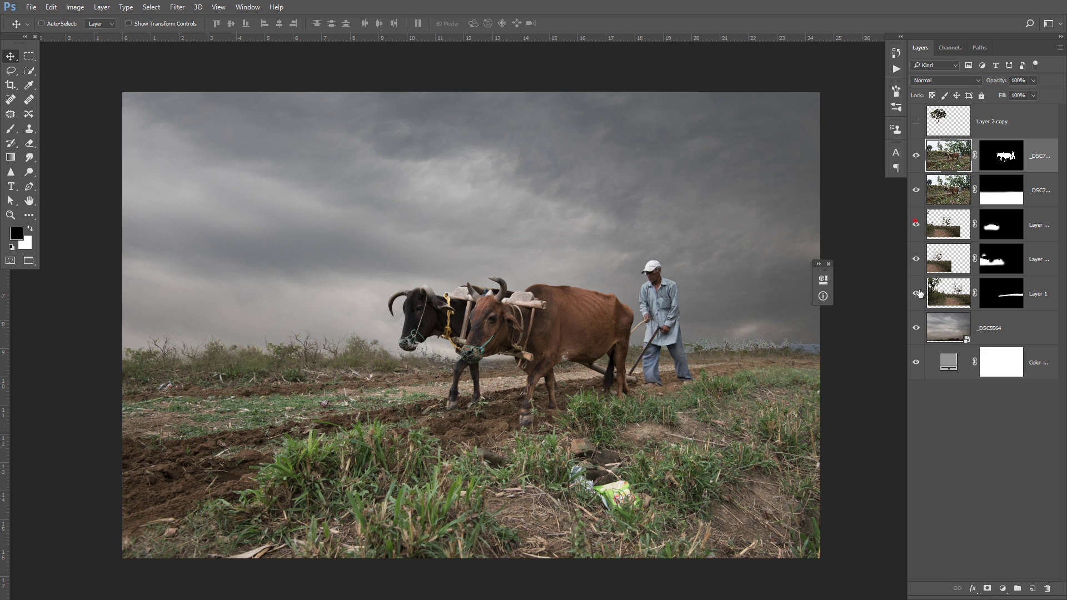
{"action": "left_click_drag", "start_coordinate": [918, 294], "coordinate": [922, 370]}
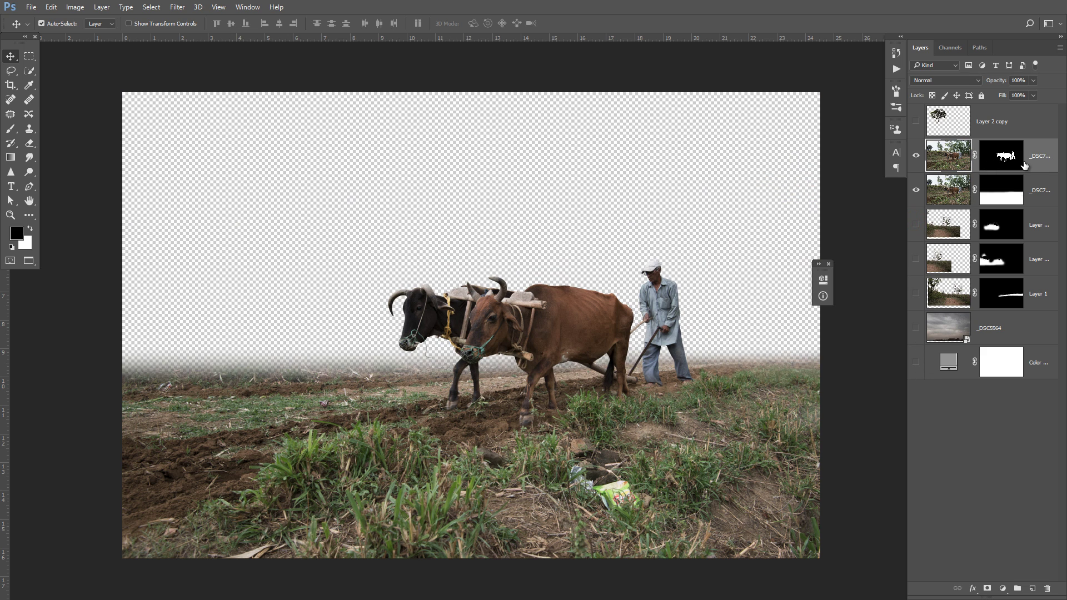
{"action": "key", "text": "ctrl+shift+alt+e"}
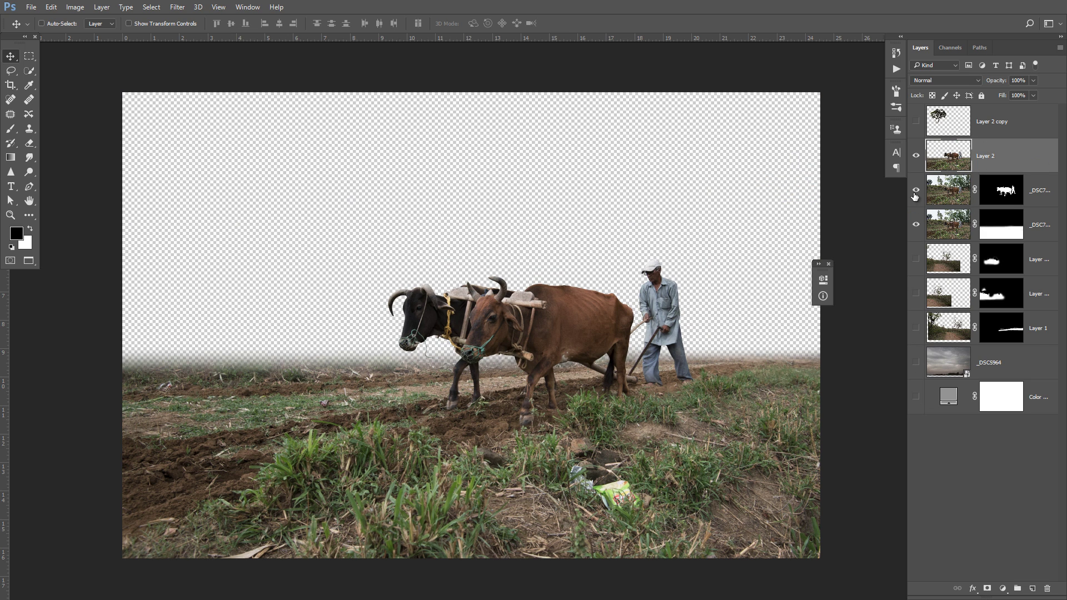
{"action": "left_click", "coordinate": [914, 190]}
{"action": "left_click", "coordinate": [917, 122]}
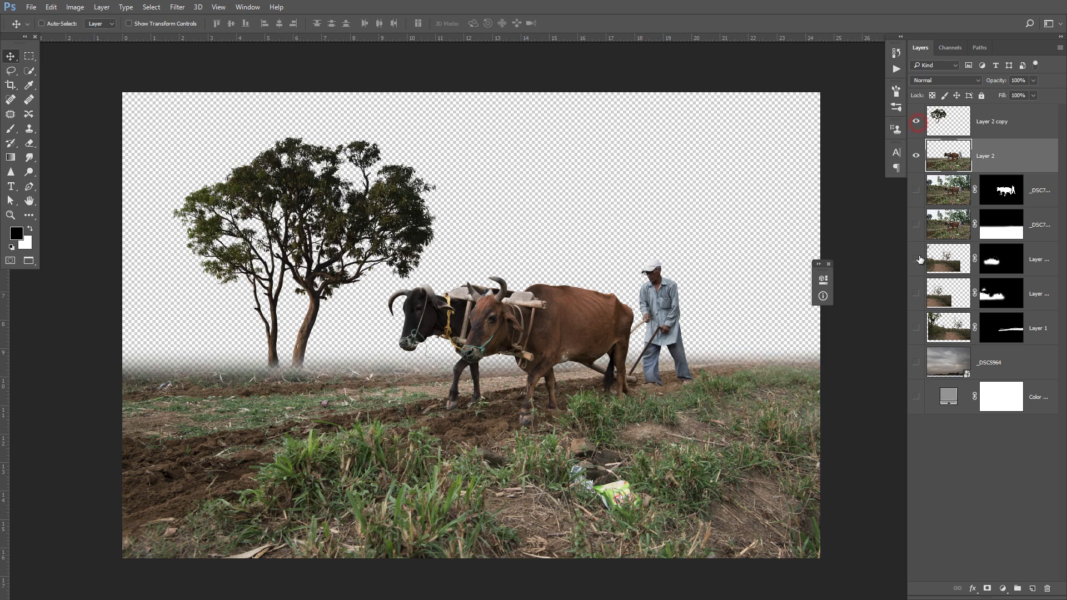
{"action": "left_click", "coordinate": [916, 397]}
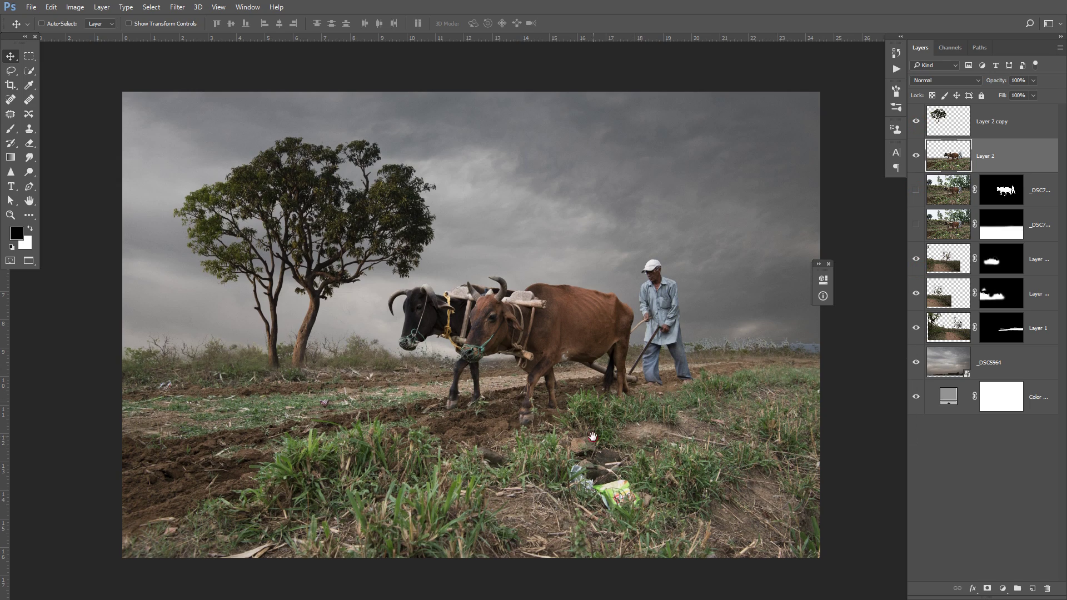
{"action": "key", "text": "ctrl+plus"}
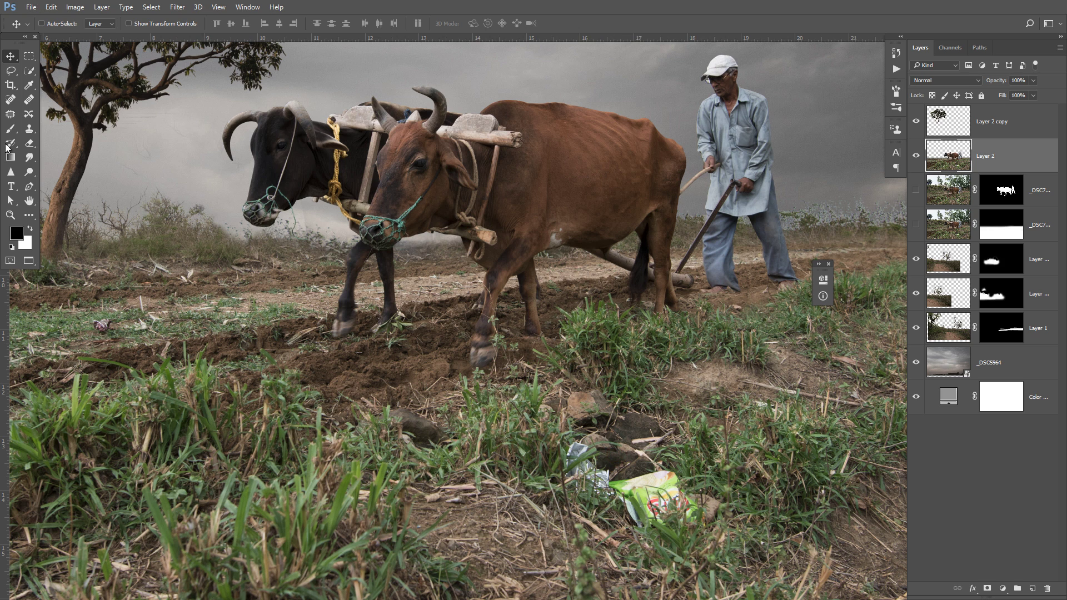
Step: Clone clean grass over the green chips bag and the white litter in the foreground
{"action": "left_click", "coordinate": [29, 128]}
{"action": "left_click_drag", "start_coordinate": [553, 530], "coordinate": [549, 508]}
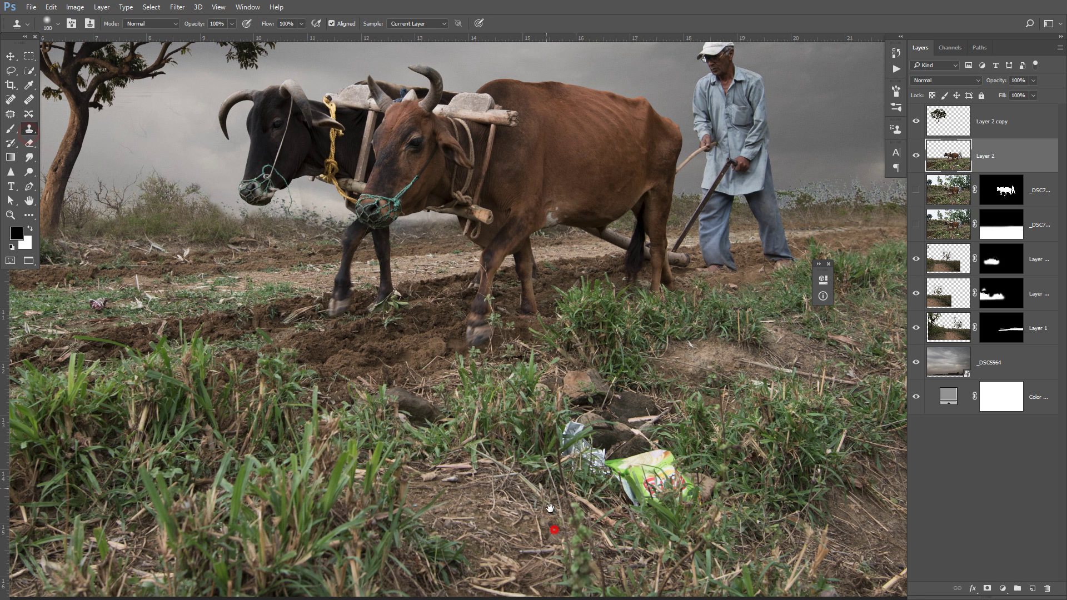
{"action": "key", "text": "bracketright"}
{"action": "key", "text": "bracketright"}
{"action": "key", "text": "bracketright"}
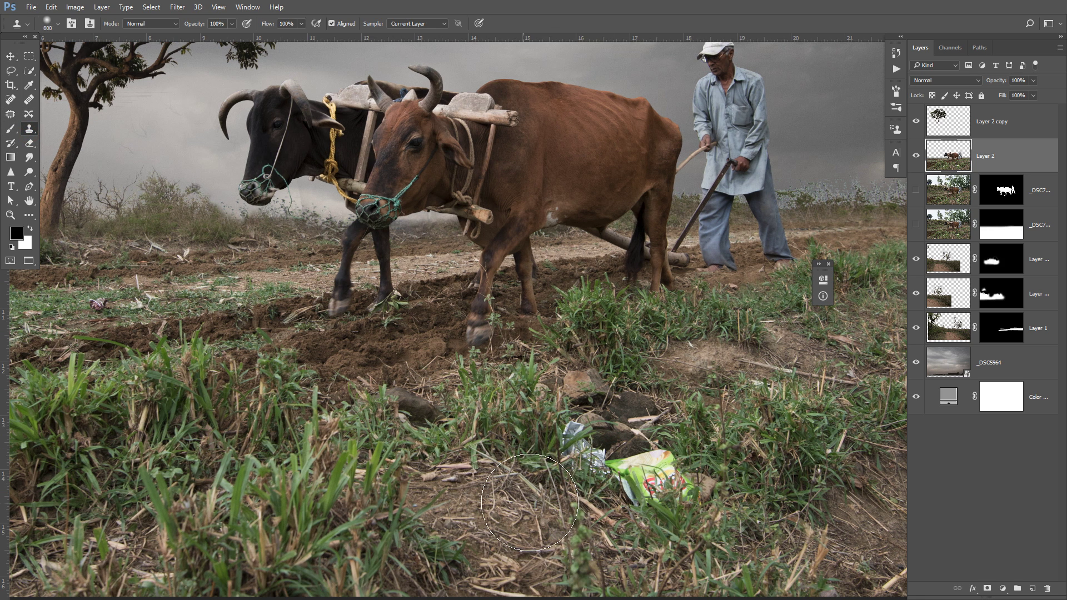
{"action": "left_click", "coordinate": [770, 469], "text": "alt"}
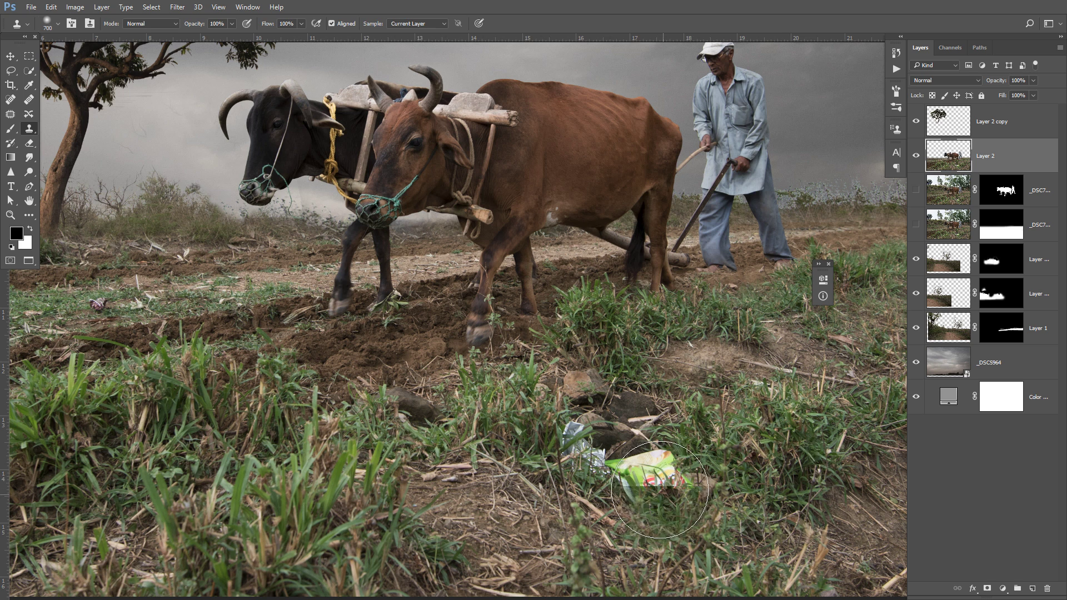
{"action": "left_click_drag", "start_coordinate": [672, 494], "coordinate": [524, 516]}
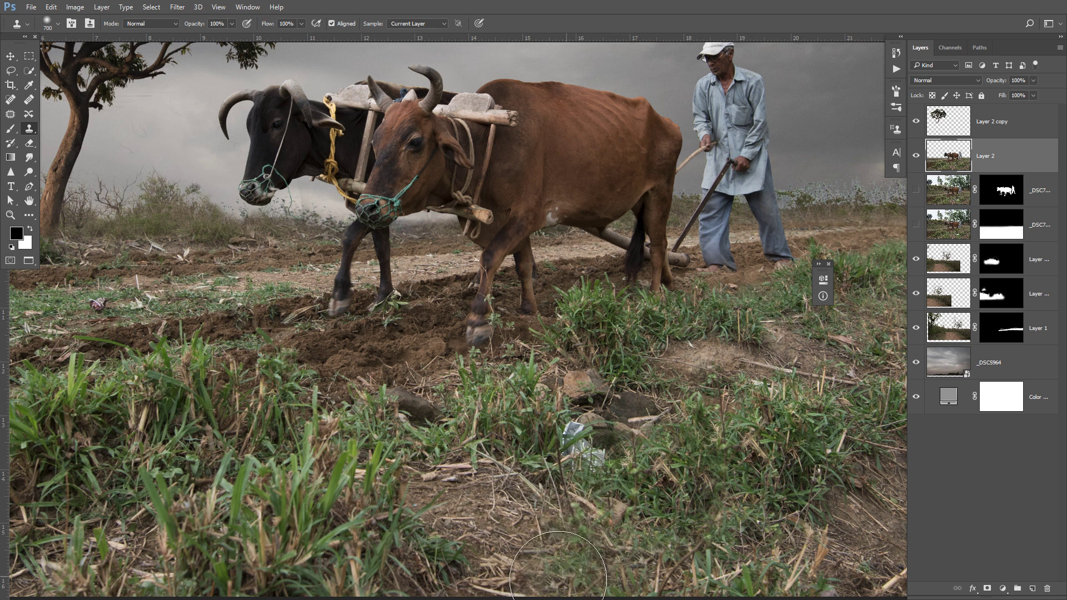
{"action": "key", "text": "bracketleft"}
{"action": "key", "text": "bracketleft"}
{"action": "key", "text": "bracketleft"}
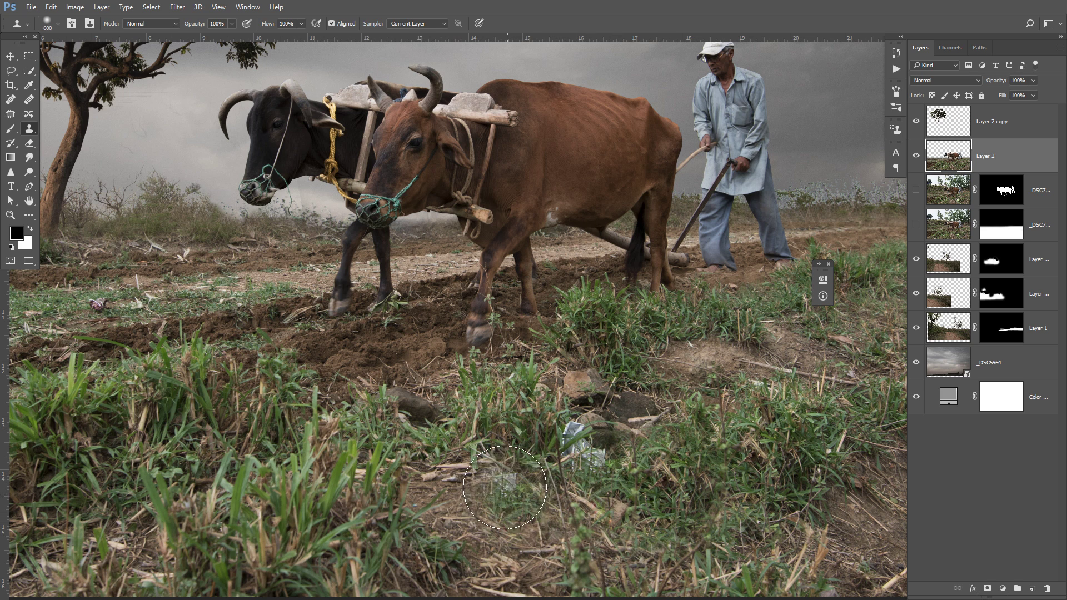
{"action": "left_click_drag", "start_coordinate": [507, 449], "coordinate": [598, 465]}
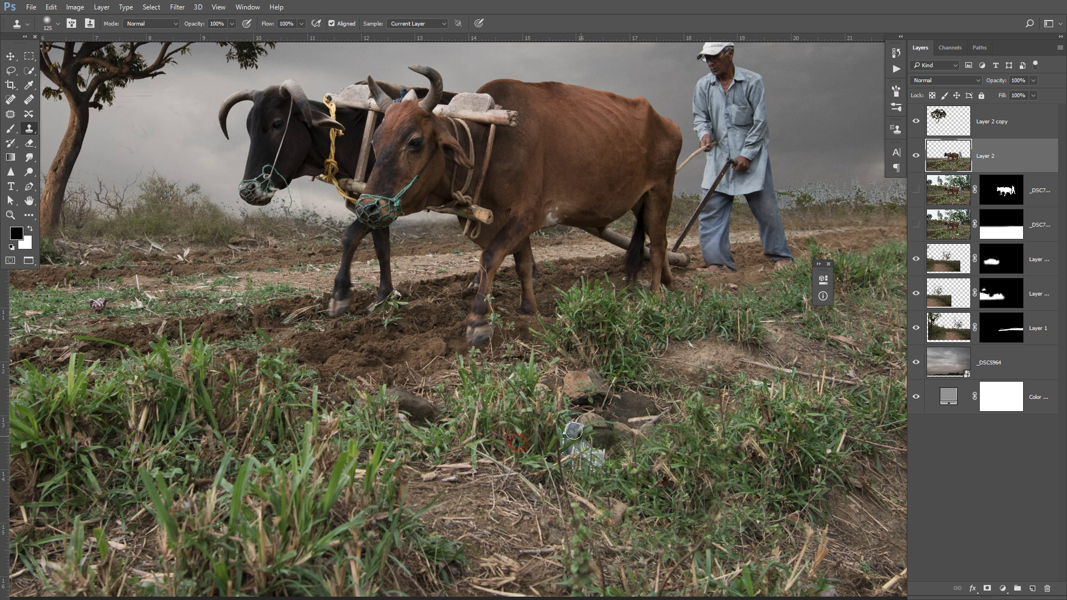
{"action": "scroll", "coordinate": [595, 456], "scroll_direction": "down", "scroll_amount": 2}
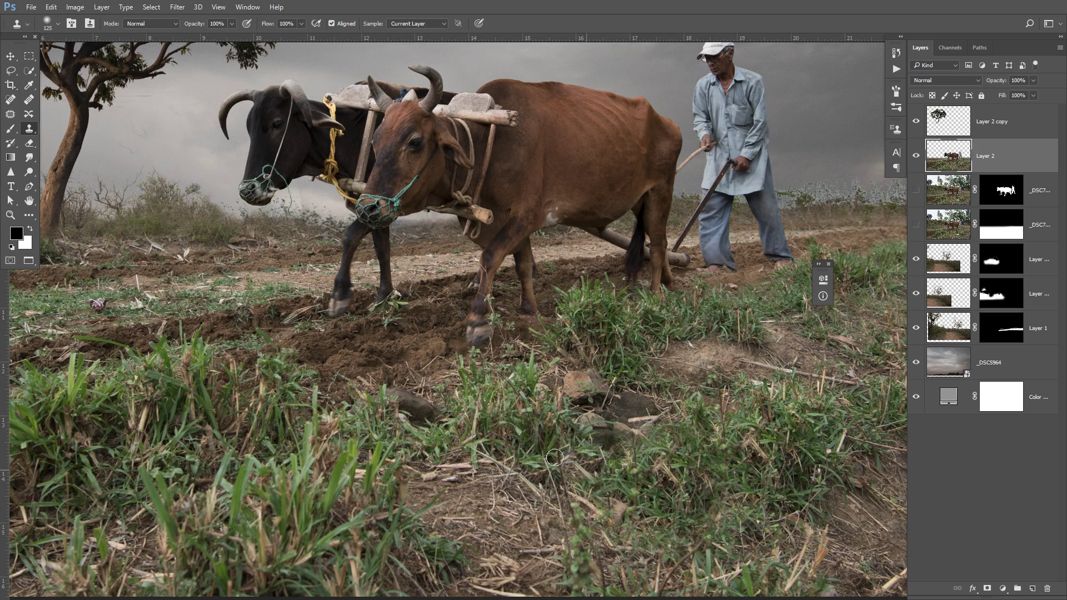
{"action": "scroll", "coordinate": [636, 473], "scroll_direction": "down", "scroll_amount": 1}
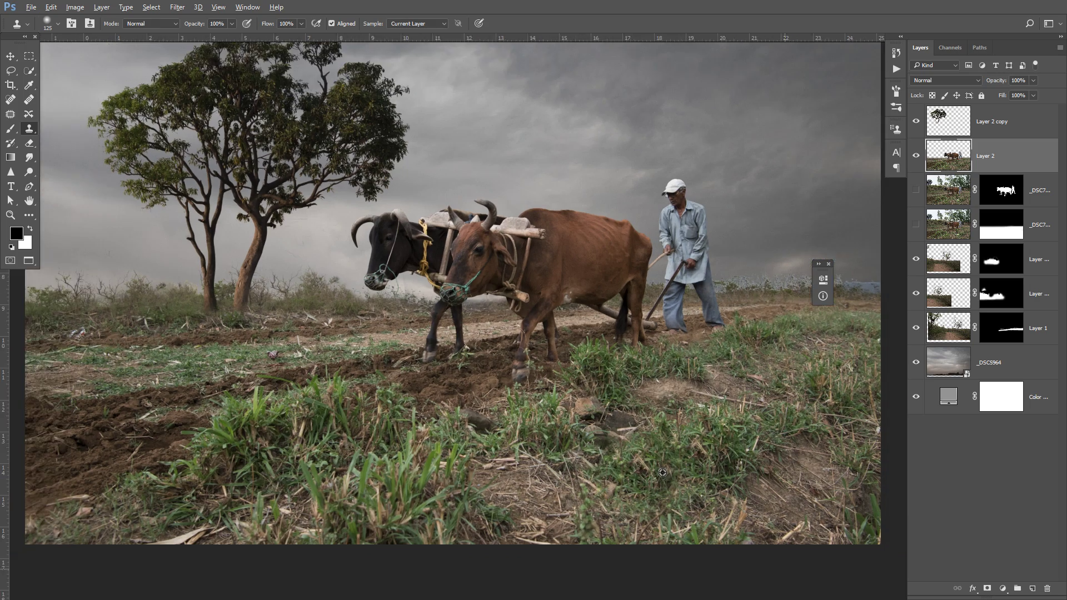
{"action": "scroll", "coordinate": [544, 464], "scroll_direction": "down", "scroll_amount": 1}
Step: Camera Raw the tree copy: Shadows +100, Blacks +26, Clarity +28, and extra Vibrance
{"action": "left_click", "coordinate": [11, 57]}
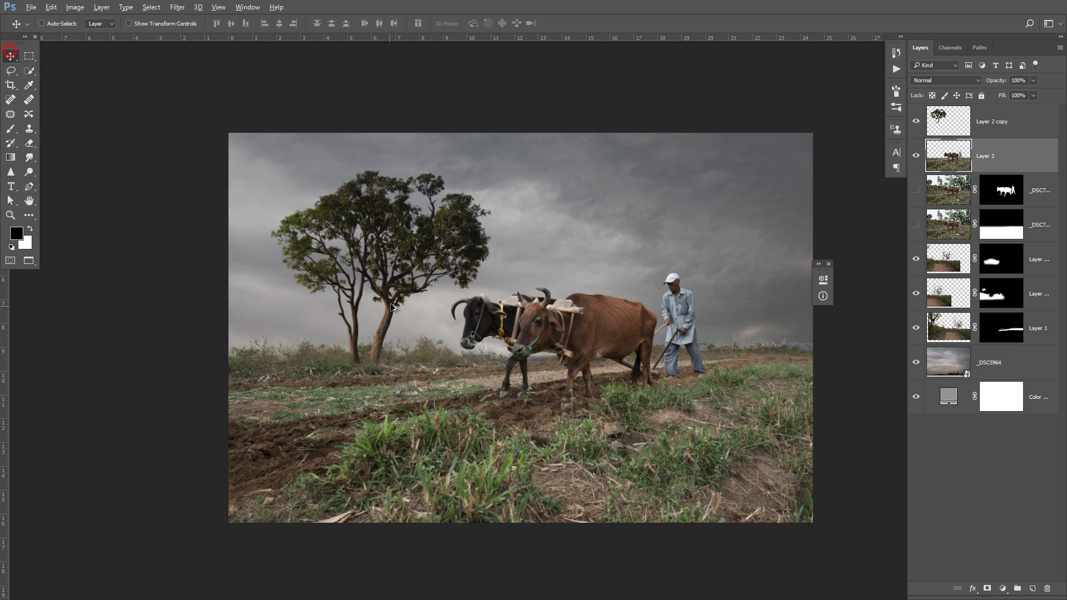
{"action": "scroll", "coordinate": [395, 317], "scroll_direction": "up", "scroll_amount": 1}
{"action": "left_click", "coordinate": [998, 121]}
{"action": "left_click", "coordinate": [177, 7]}
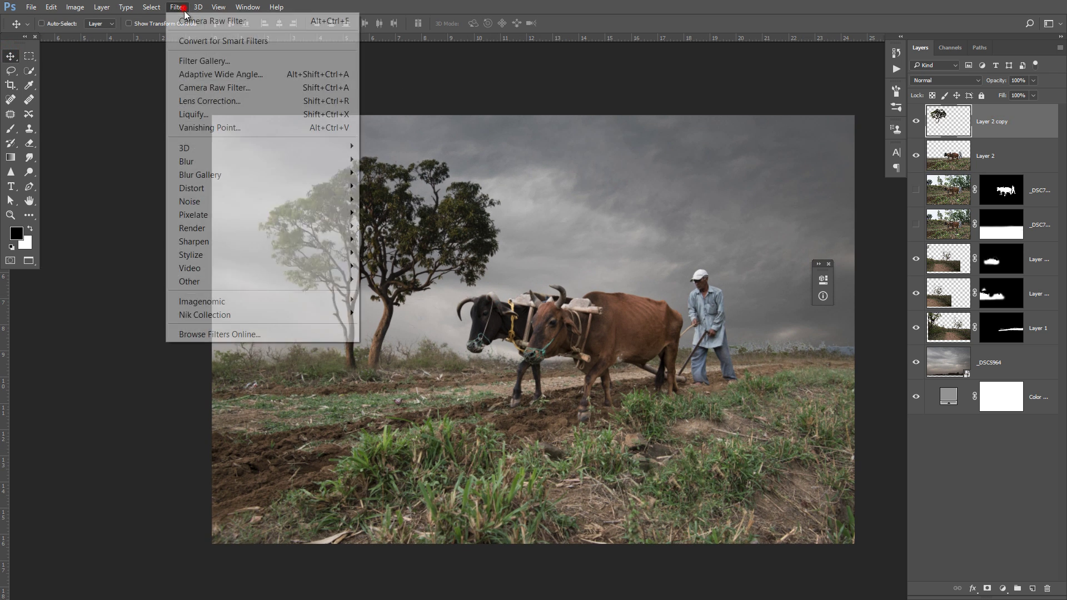
{"action": "left_click", "coordinate": [242, 84]}
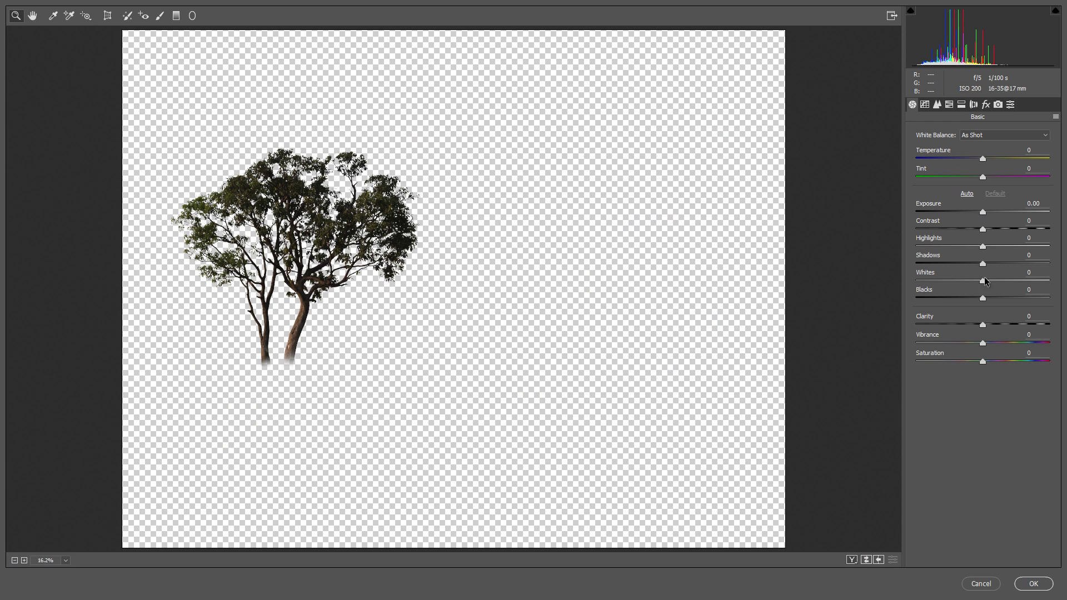
{"action": "left_click_drag", "start_coordinate": [988, 262], "coordinate": [1066, 274]}
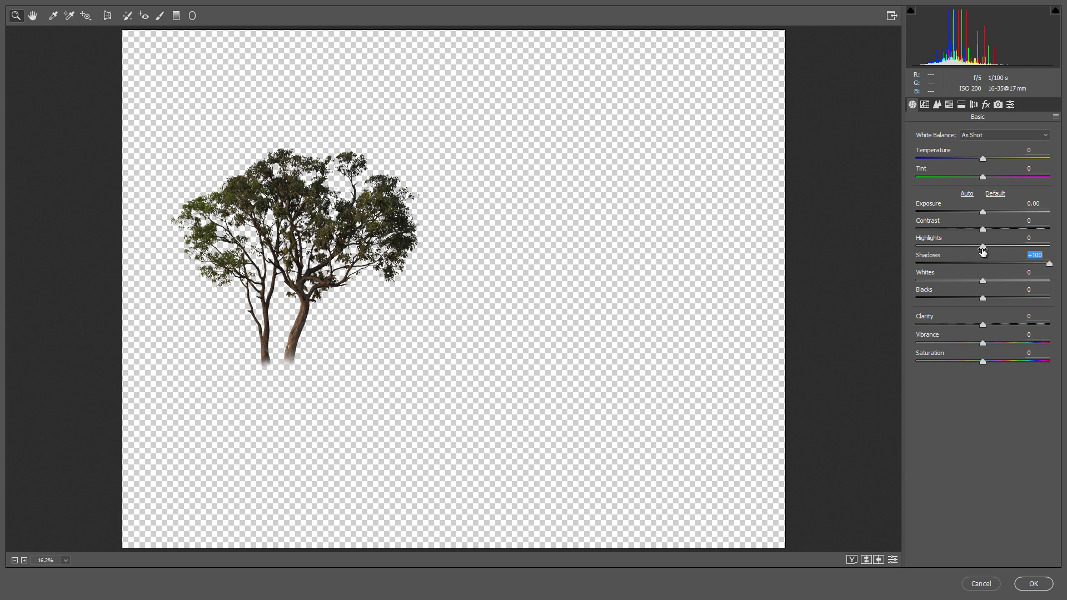
{"action": "left_click_drag", "start_coordinate": [983, 298], "coordinate": [1002, 299]}
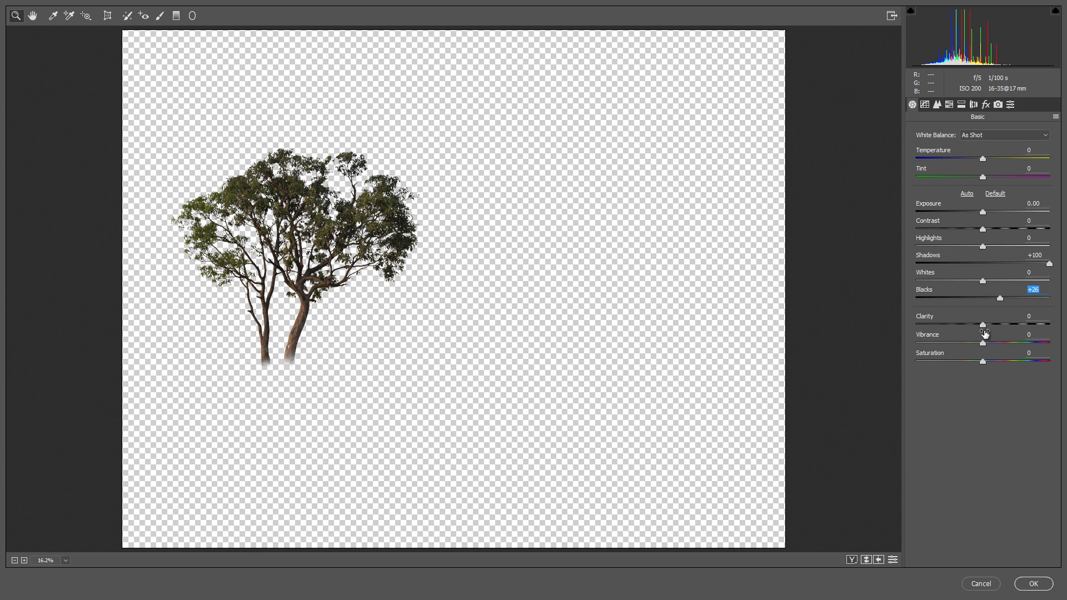
{"action": "left_click_drag", "start_coordinate": [994, 327], "coordinate": [1001, 325]}
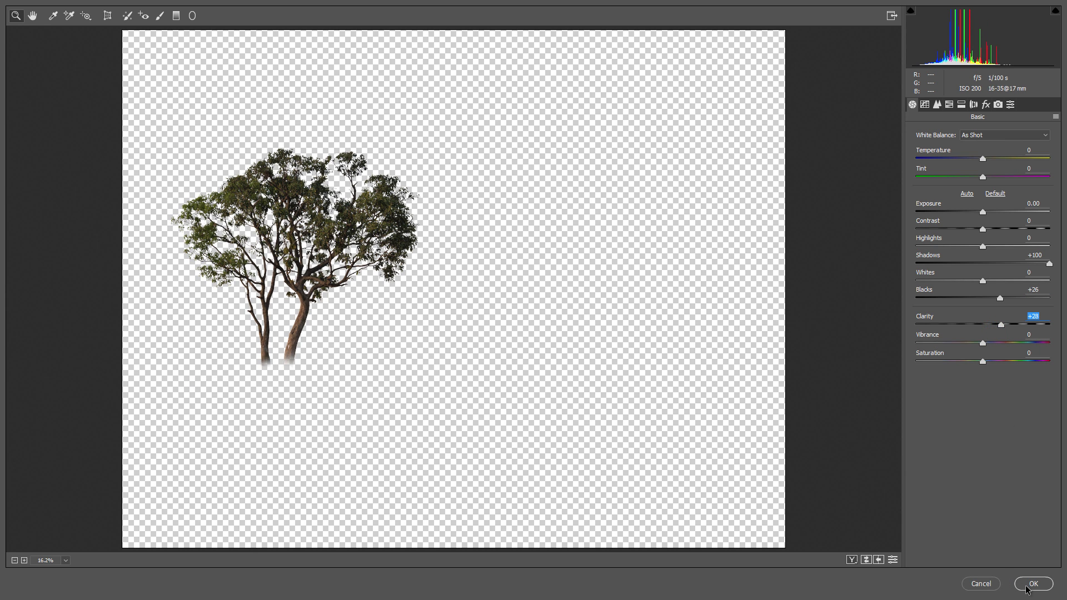
{"action": "left_click", "coordinate": [994, 344]}
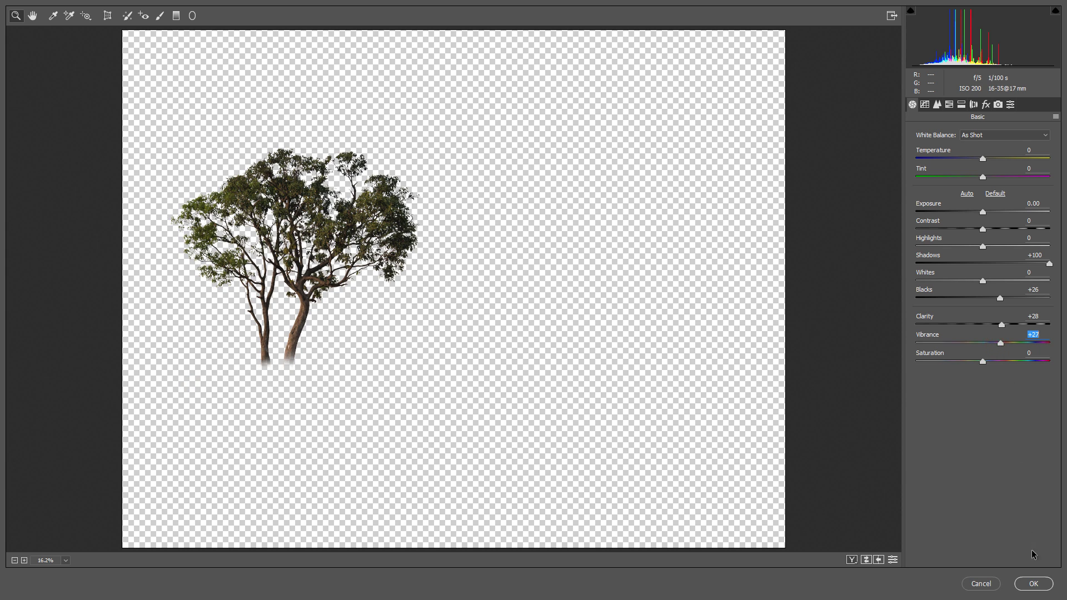
{"action": "left_click", "coordinate": [1032, 584]}
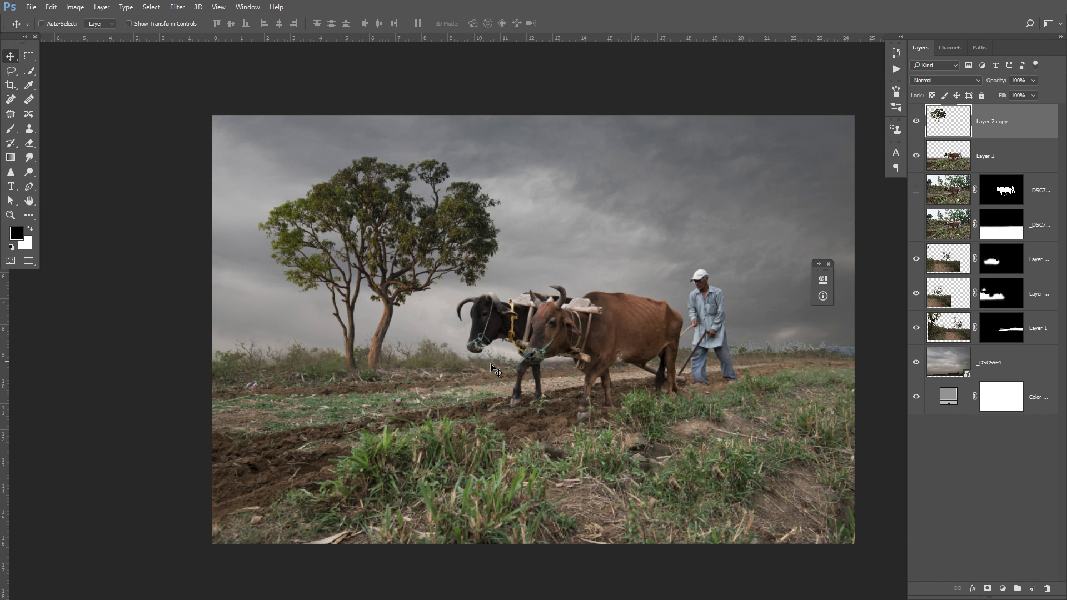
Step: Isolate the masked foreground ground layers by hiding the oxen, tree and sky layers
{"action": "left_click_drag", "start_coordinate": [427, 364], "coordinate": [401, 354]}
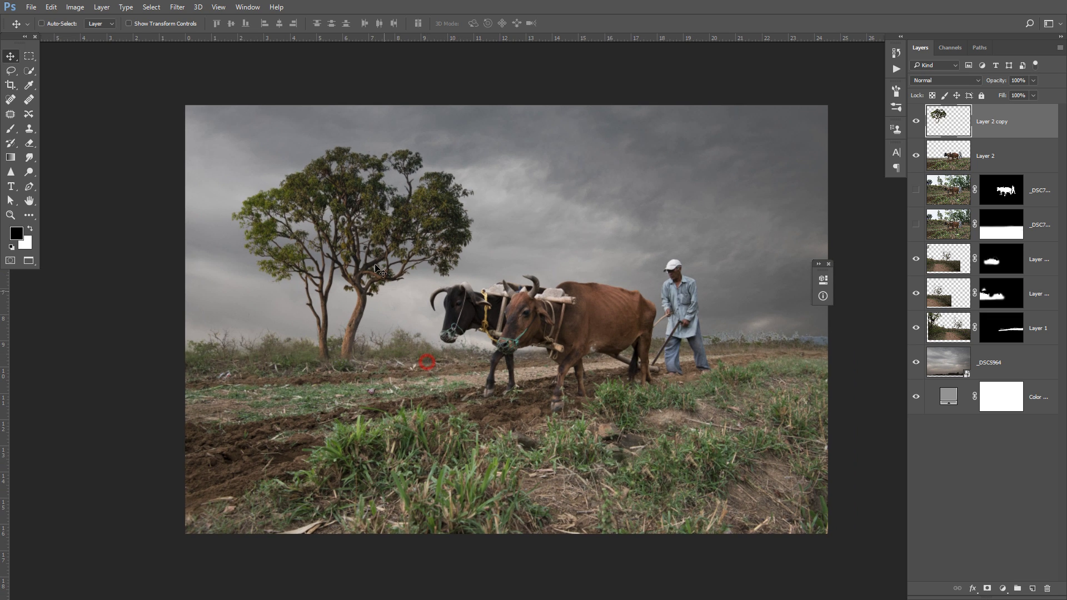
{"action": "left_click", "coordinate": [1021, 155]}
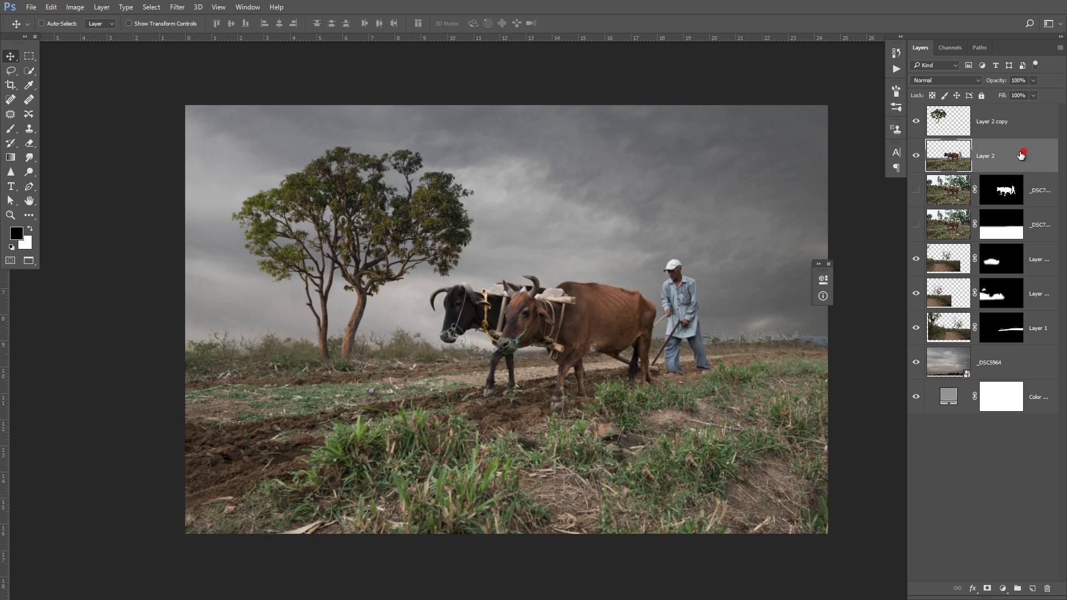
{"action": "left_click", "coordinate": [177, 7]}
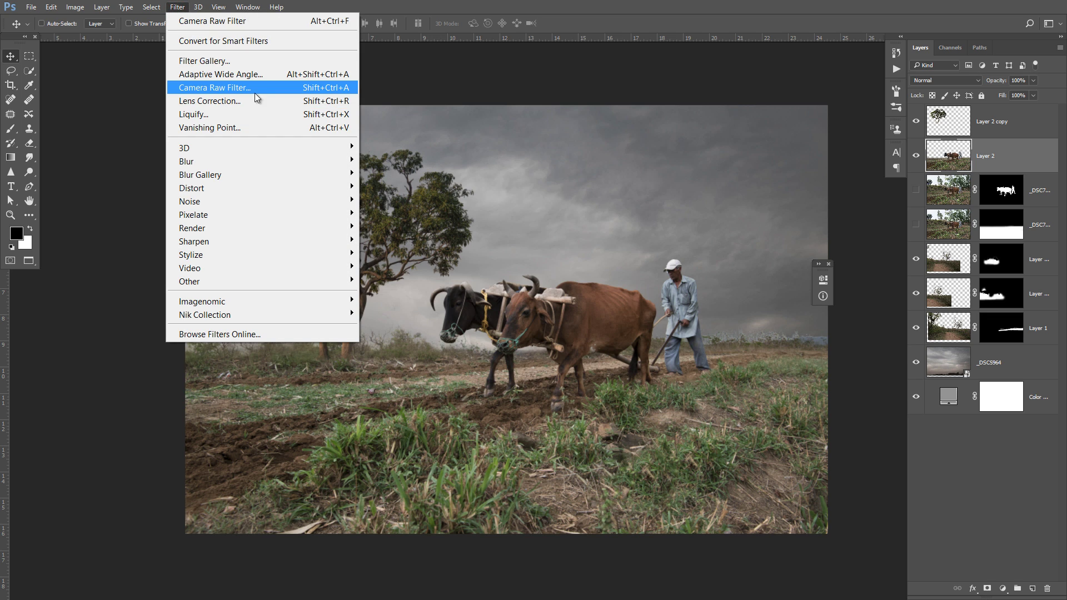
{"action": "left_click", "coordinate": [653, 111]}
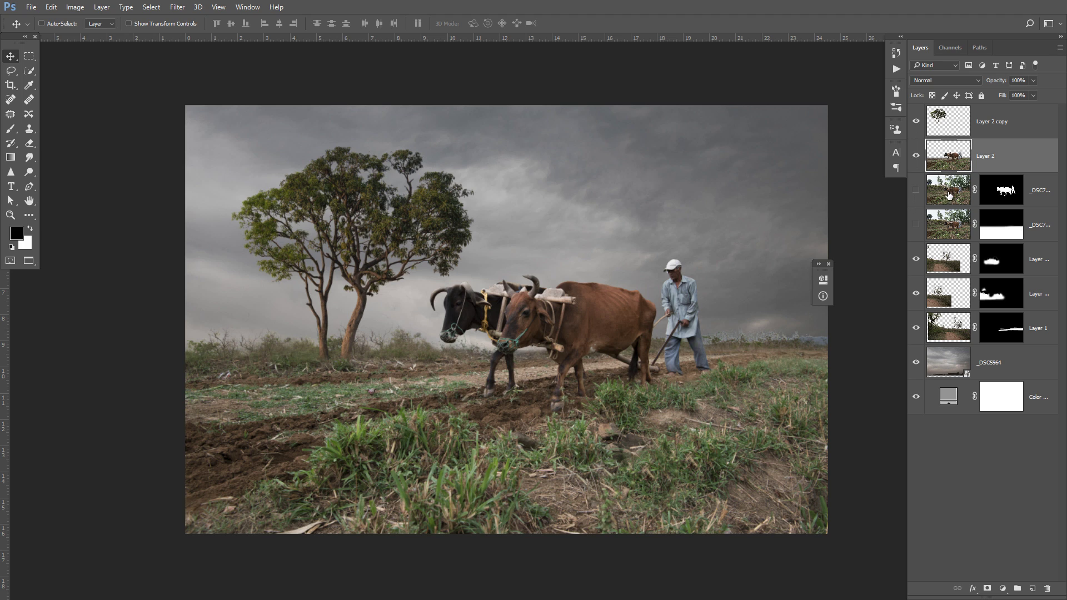
{"action": "left_click_drag", "start_coordinate": [919, 292], "coordinate": [943, 266]}
{"action": "left_click", "coordinate": [1032, 259]}
{"action": "left_click", "coordinate": [1033, 293]}
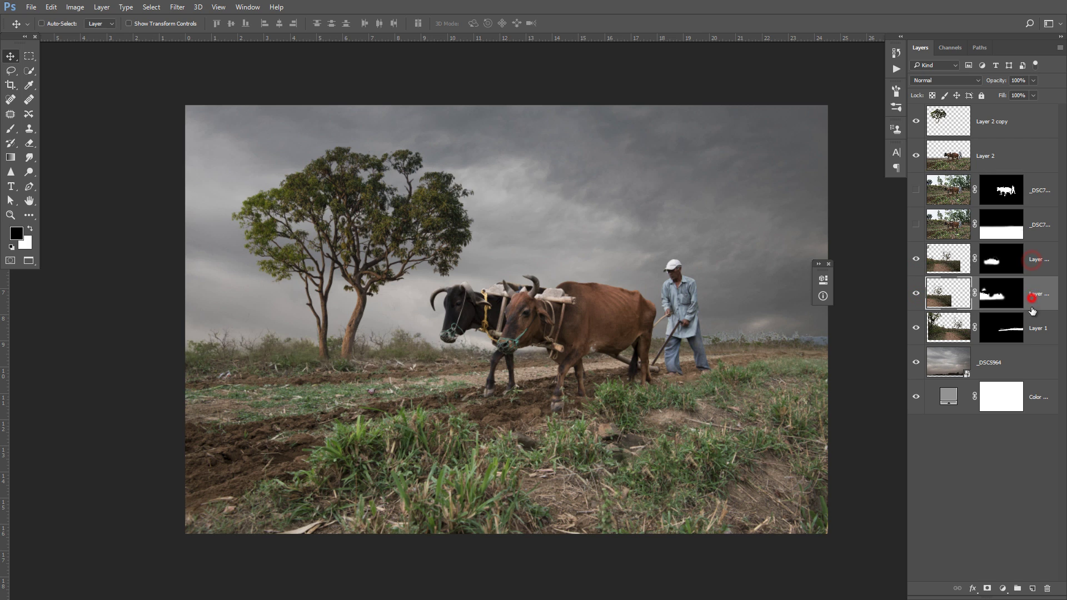
{"action": "left_click", "coordinate": [1037, 262]}
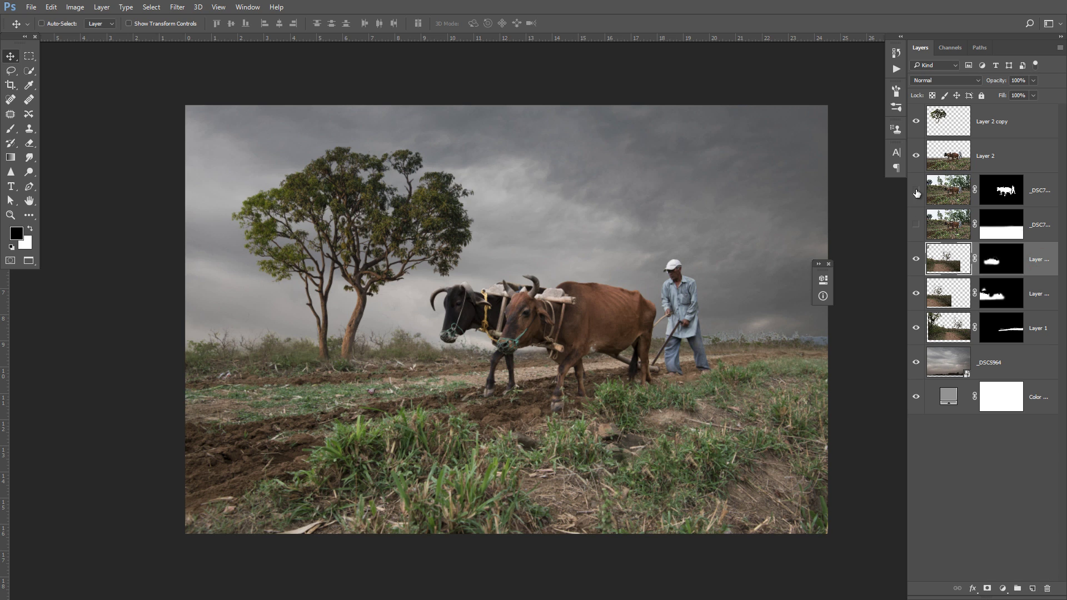
{"action": "left_click", "coordinate": [916, 155]}
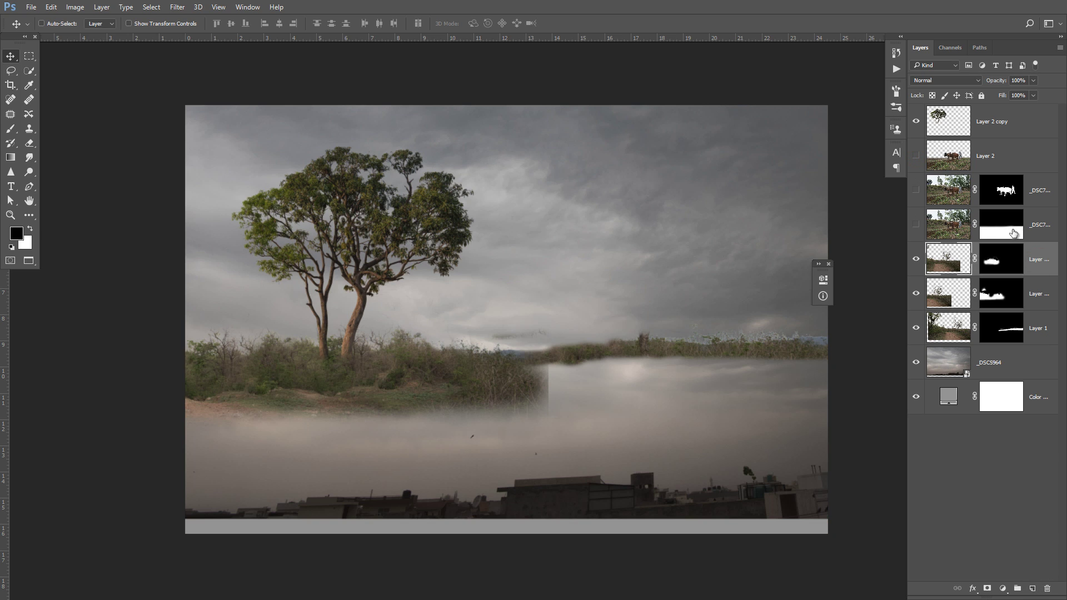
{"action": "left_click", "coordinate": [916, 121]}
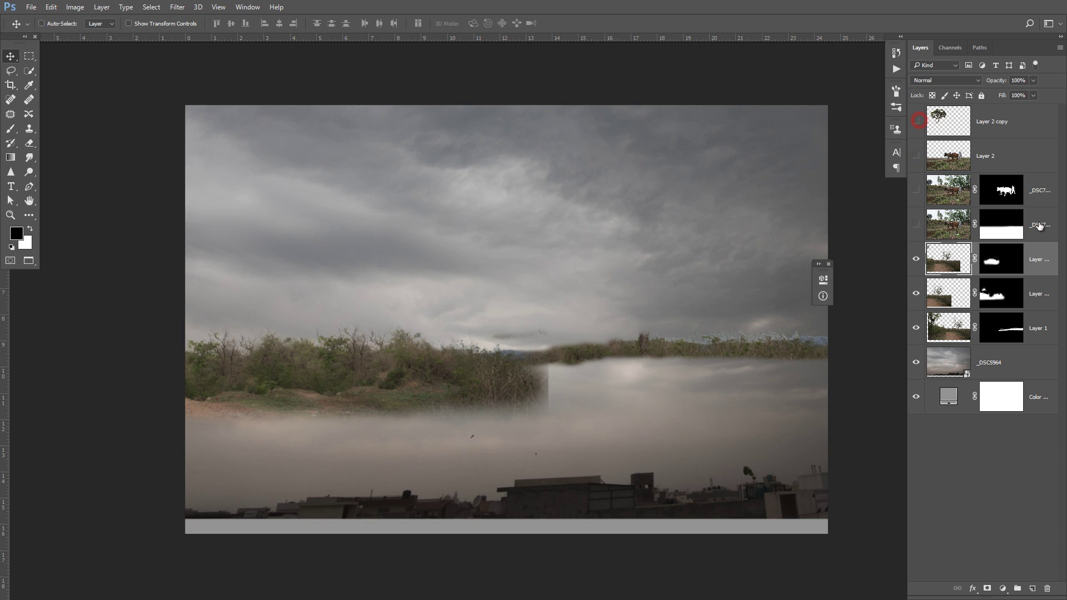
{"action": "left_click", "coordinate": [916, 362]}
Step: Stamp the visible ground layers into a new layer, hide those originals, and re-show oxen, tree and sky
{"action": "key", "text": "ctrl+shift+alt+e"}
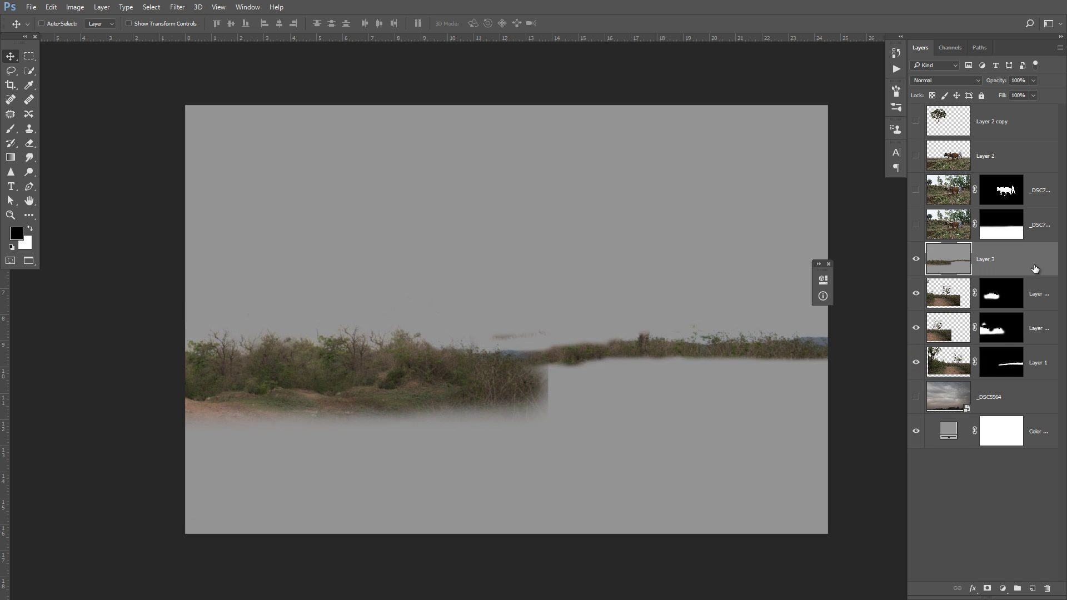
{"action": "left_click", "coordinate": [916, 432]}
{"action": "key", "text": "Delete"}
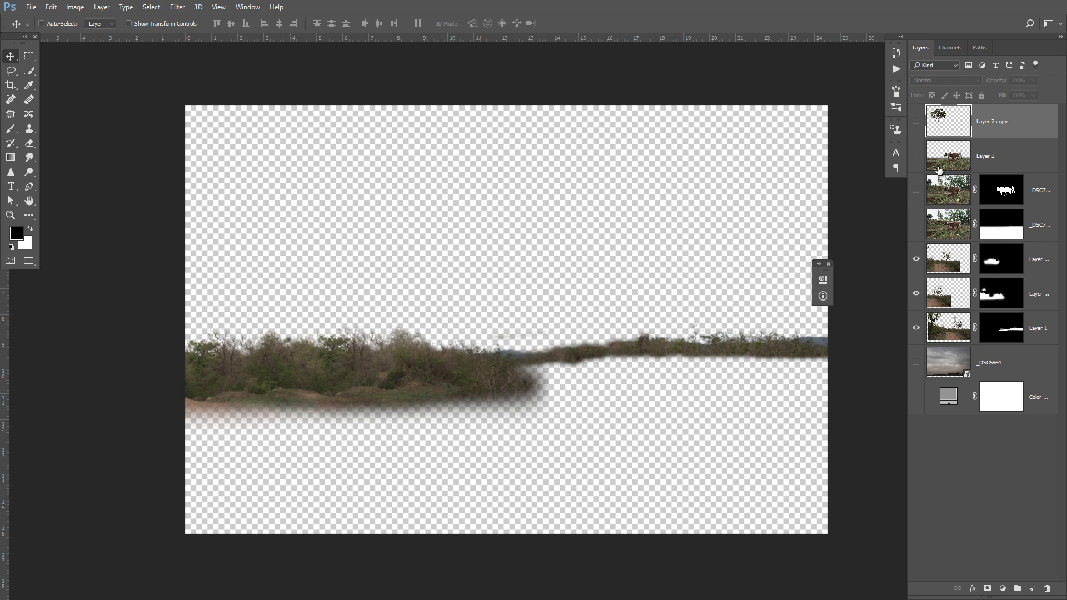
{"action": "left_click", "coordinate": [1047, 228]}
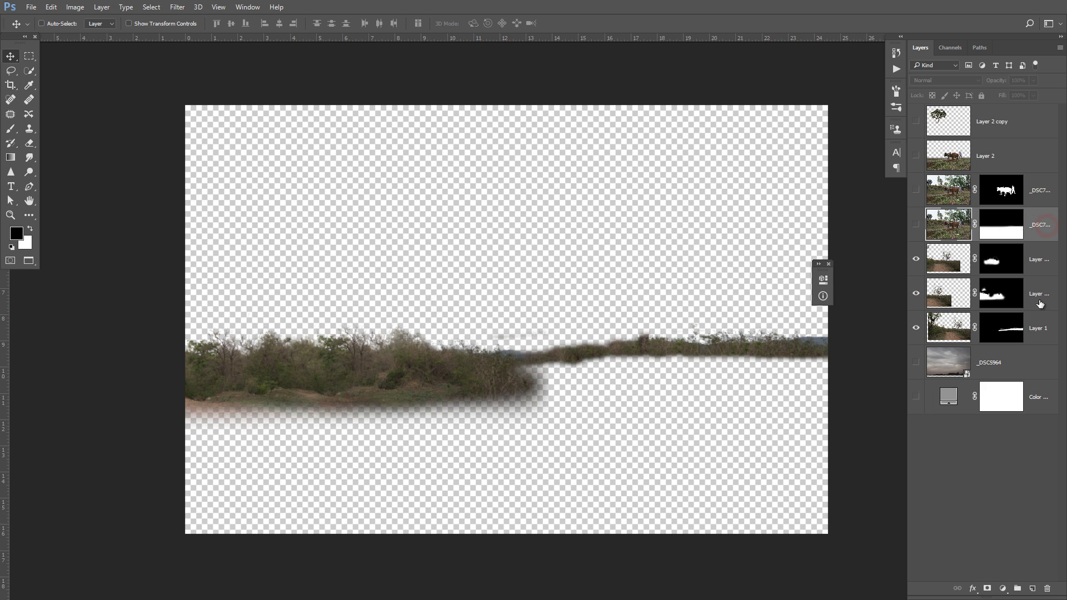
{"action": "left_click", "coordinate": [1034, 269]}
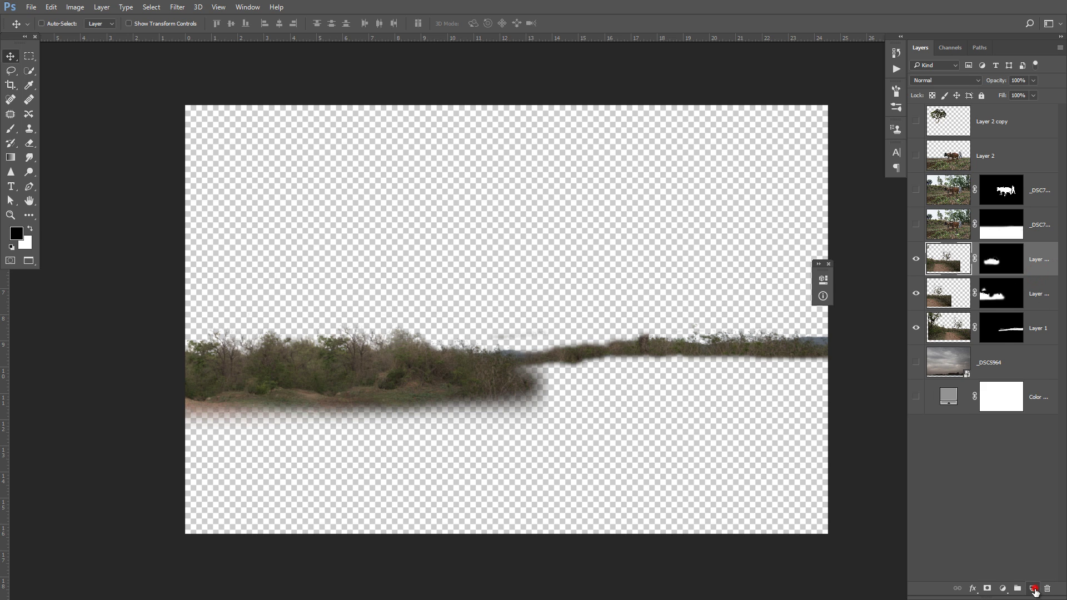
{"action": "left_click", "coordinate": [1032, 588]}
{"action": "key", "text": "ctrl+shift+alt+e"}
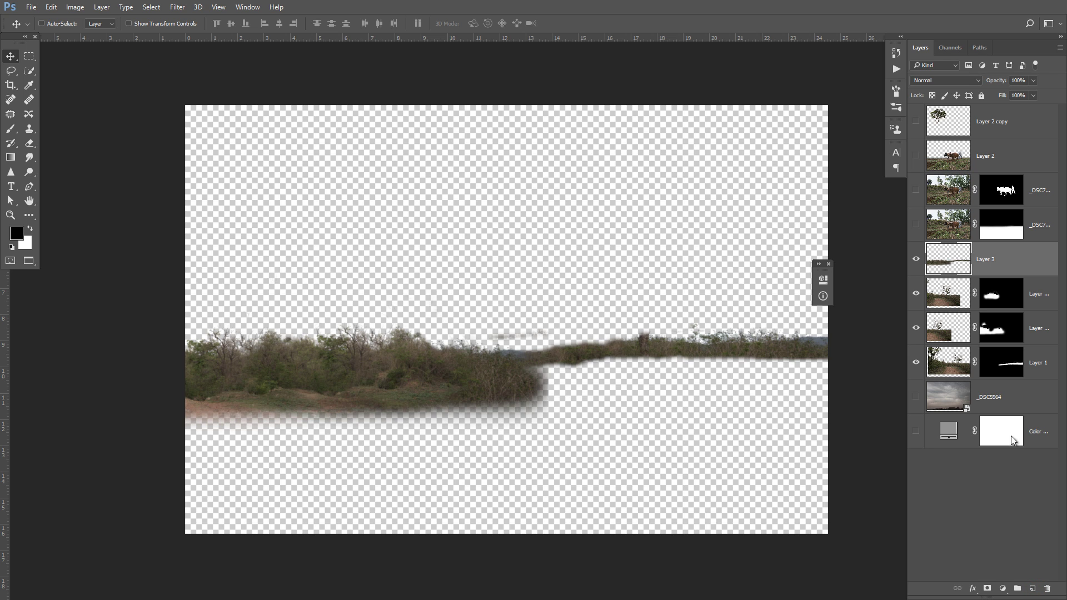
{"action": "left_click_drag", "start_coordinate": [916, 293], "coordinate": [915, 363]}
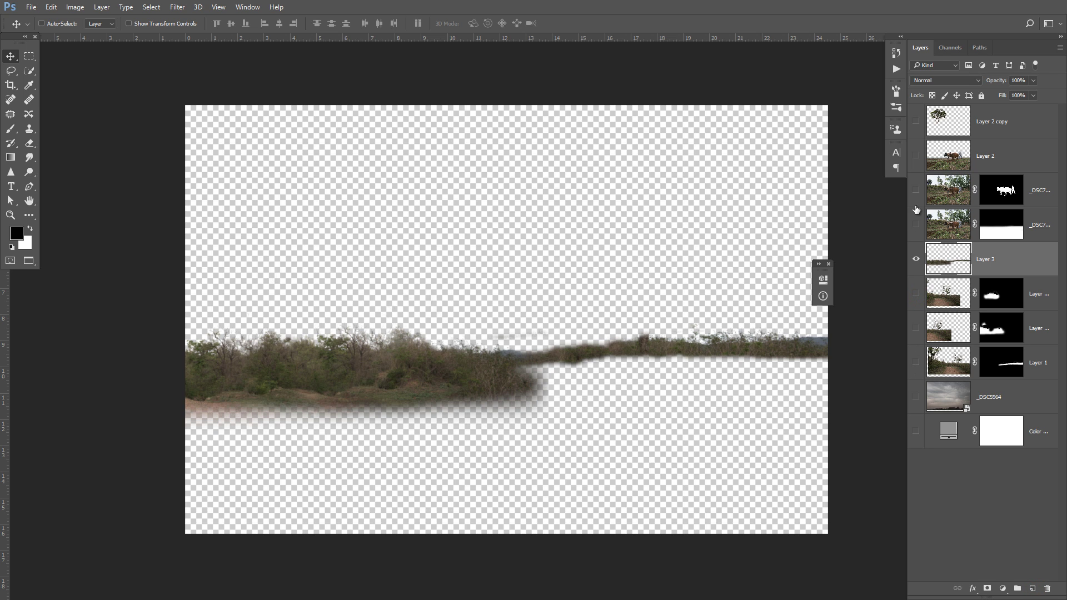
{"action": "left_click_drag", "start_coordinate": [915, 158], "coordinate": [916, 120]}
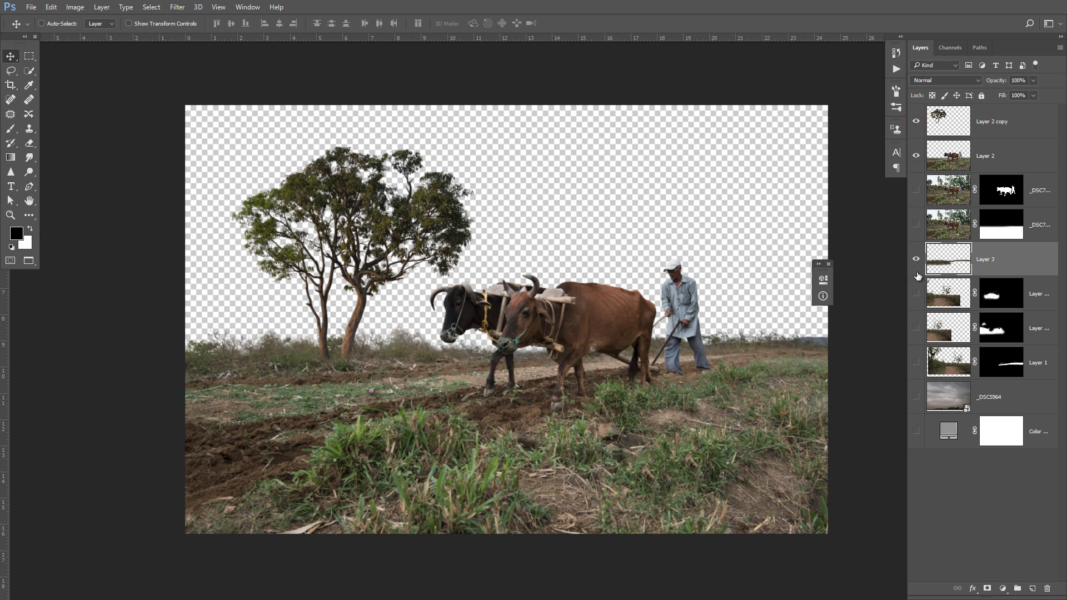
{"action": "left_click", "coordinate": [916, 397]}
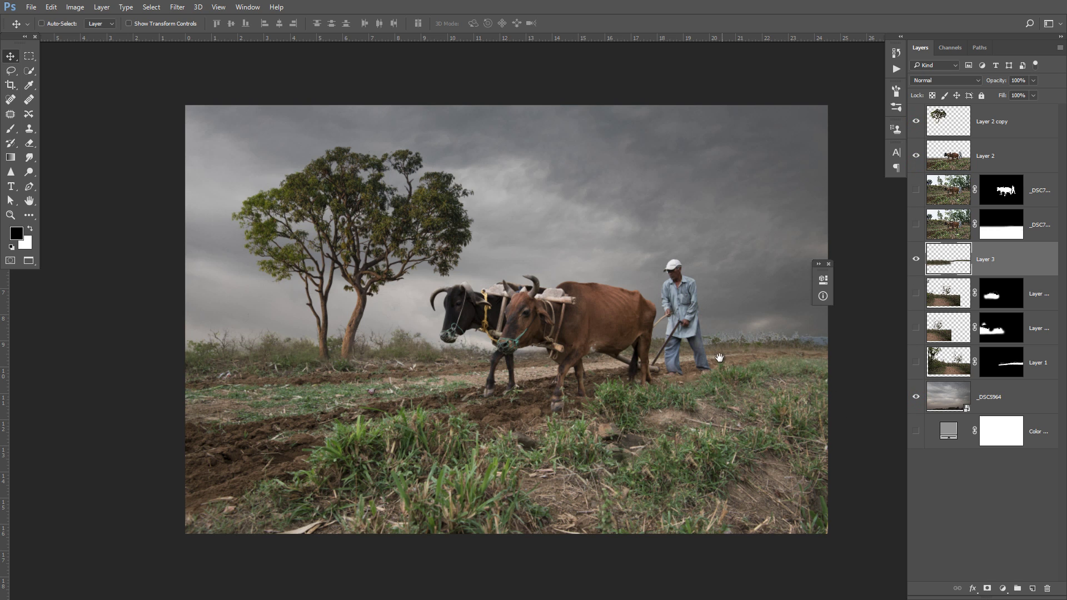
{"action": "left_click_drag", "start_coordinate": [733, 360], "coordinate": [713, 364]}
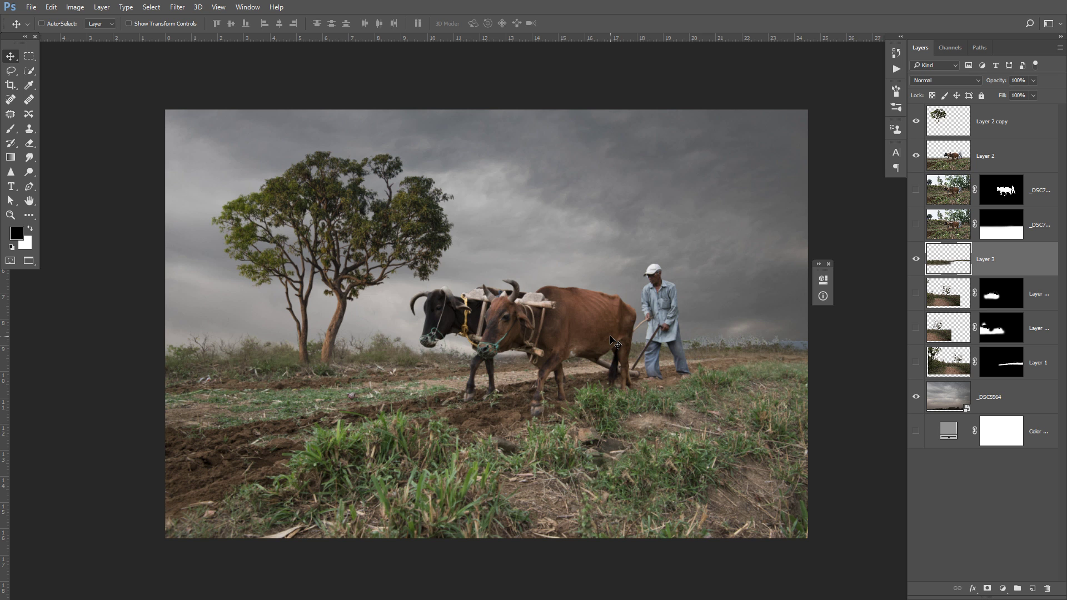
{"action": "key", "text": "f"}
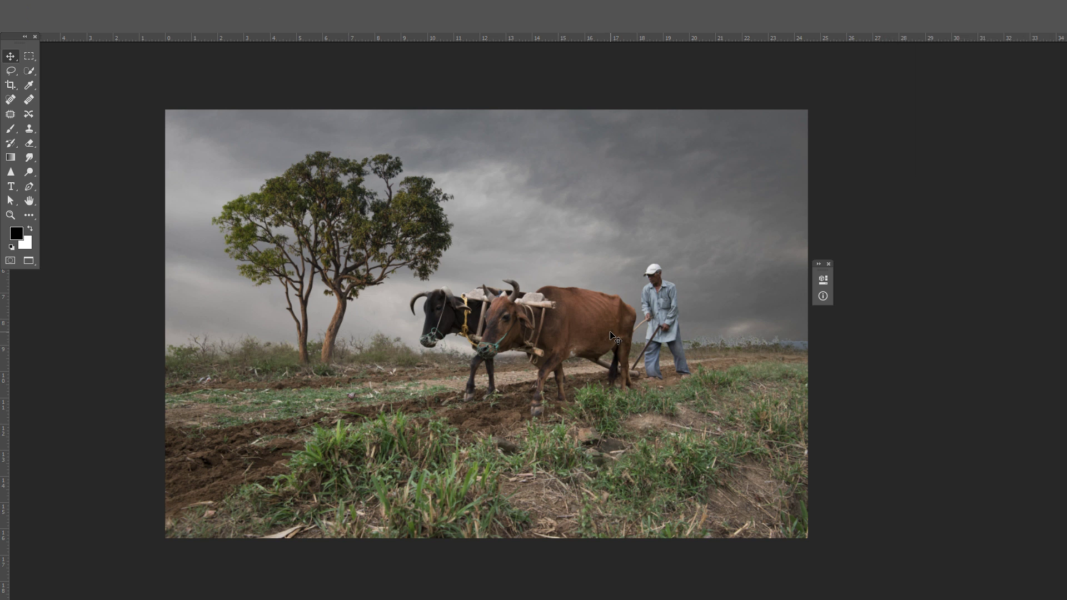
{"action": "key", "text": "f"}
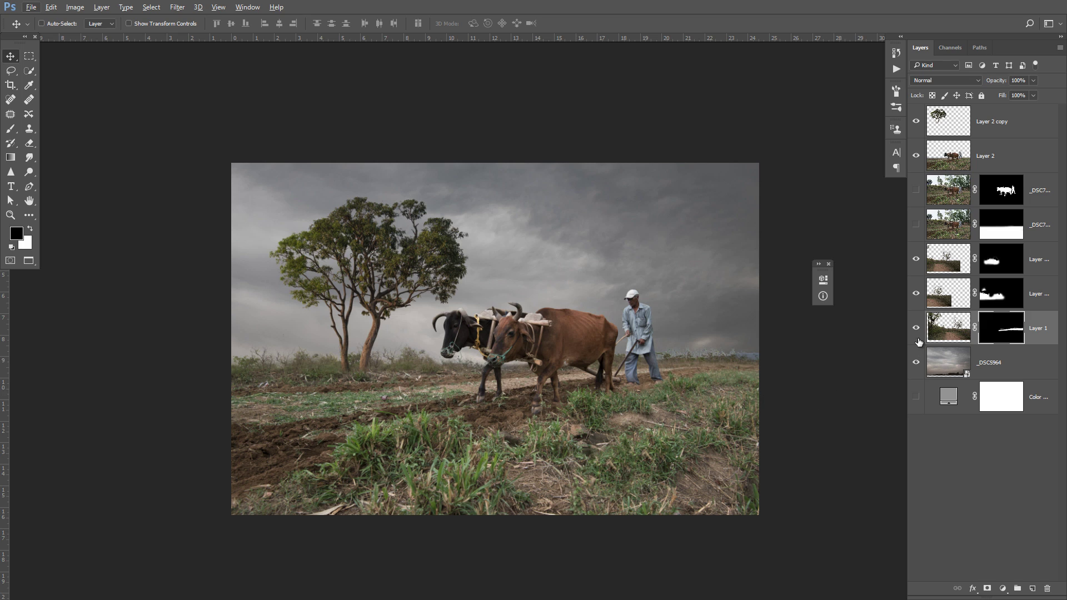
Step: Delete Layer 1 after comparing the horizon, and open _DSC7789.NEF in Camera Raw
{"action": "left_click", "coordinate": [915, 328]}
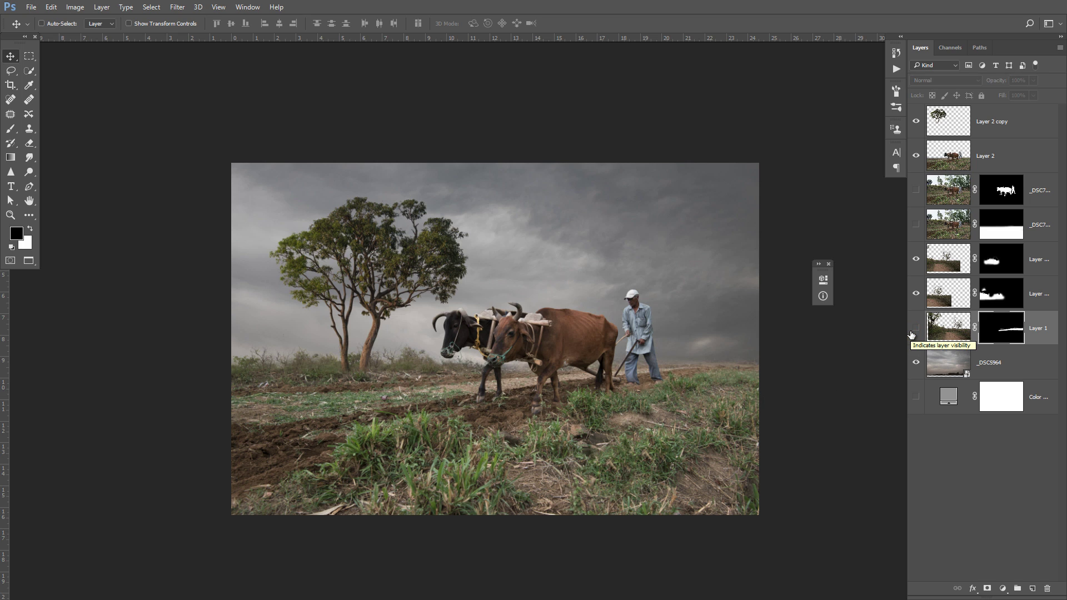
{"action": "left_click", "coordinate": [911, 331]}
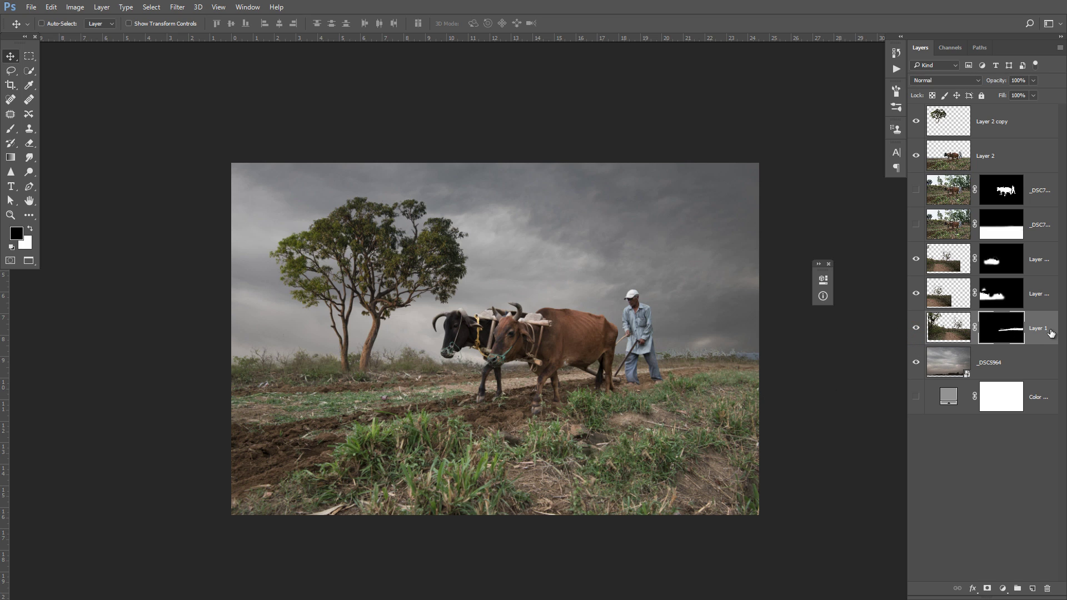
{"action": "key", "text": "Delete"}
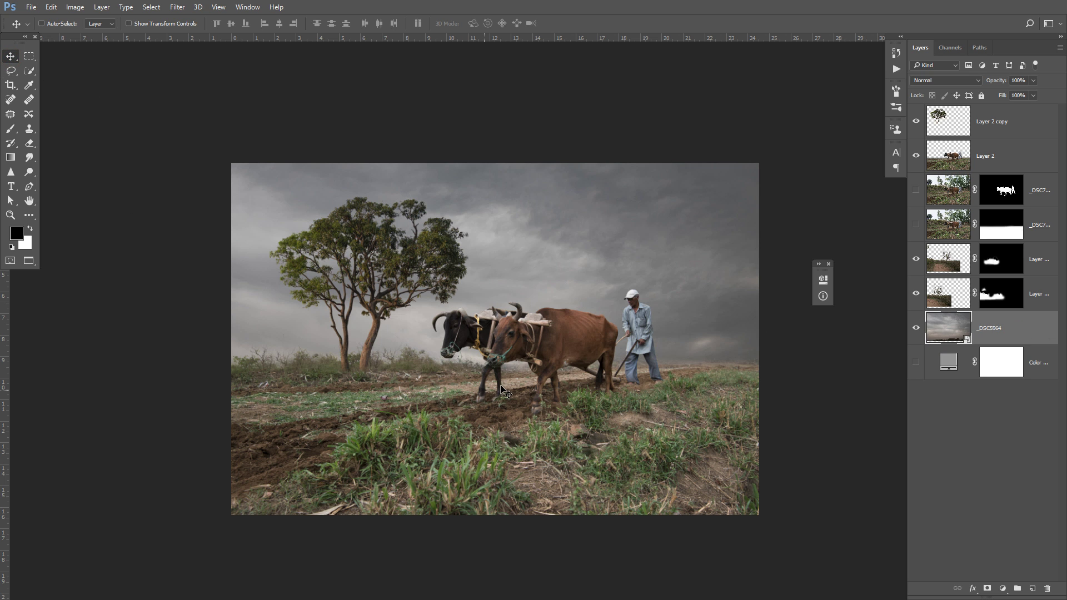
{"action": "key", "text": "f"}
{"action": "key", "text": "f"}
{"action": "left_click", "coordinate": [828, 586]}
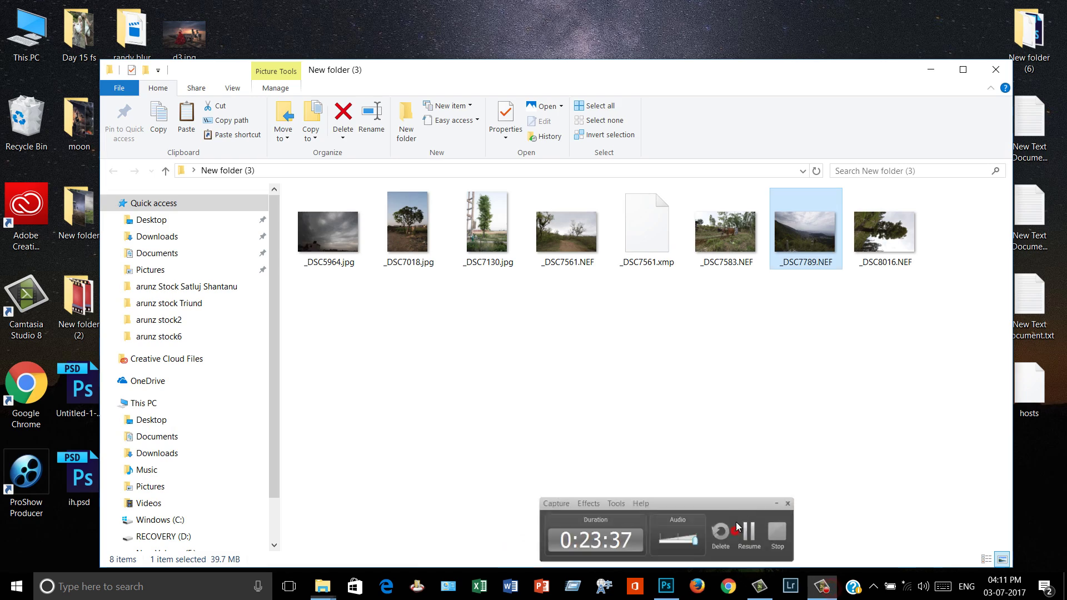
{"action": "mouse_move", "coordinate": [812, 238]}
{"action": "left_mouse_down"}
{"action": "mouse_move", "coordinate": [667, 586]}
{"action": "mouse_move", "coordinate": [817, 169]}
{"action": "left_mouse_up"}
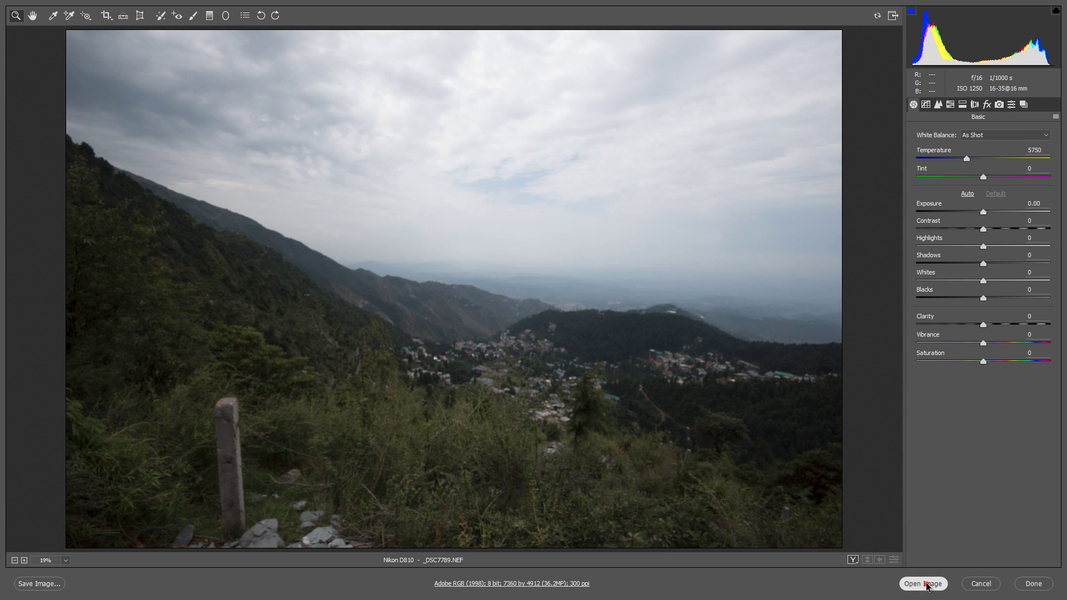
Step: Open the mountain photo, Quick-Select the hillside land and add a layer mask
{"action": "left_click", "coordinate": [923, 583]}
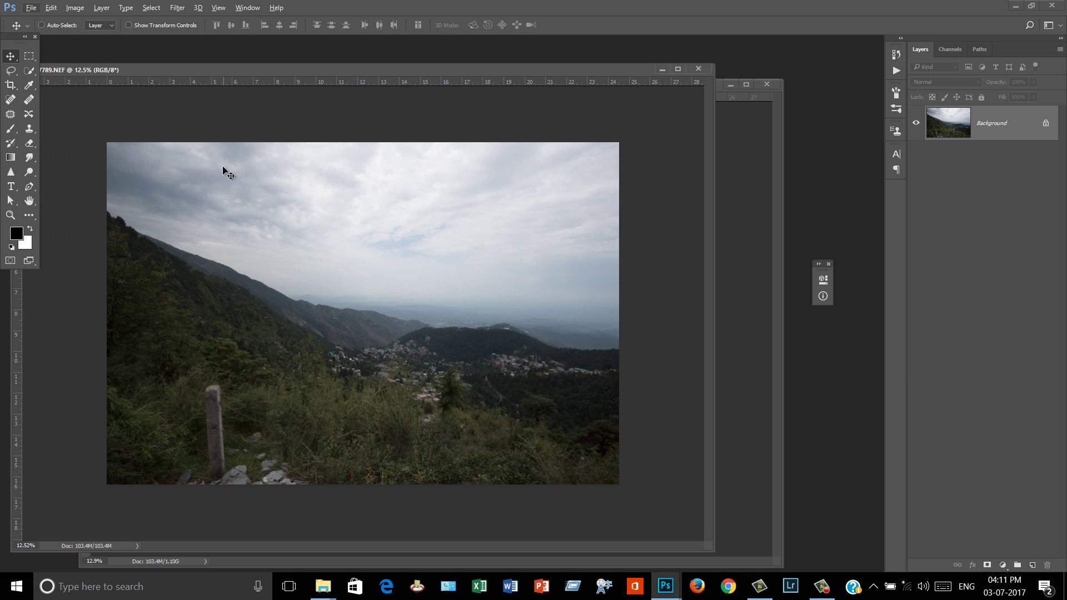
{"action": "left_click", "coordinate": [29, 70]}
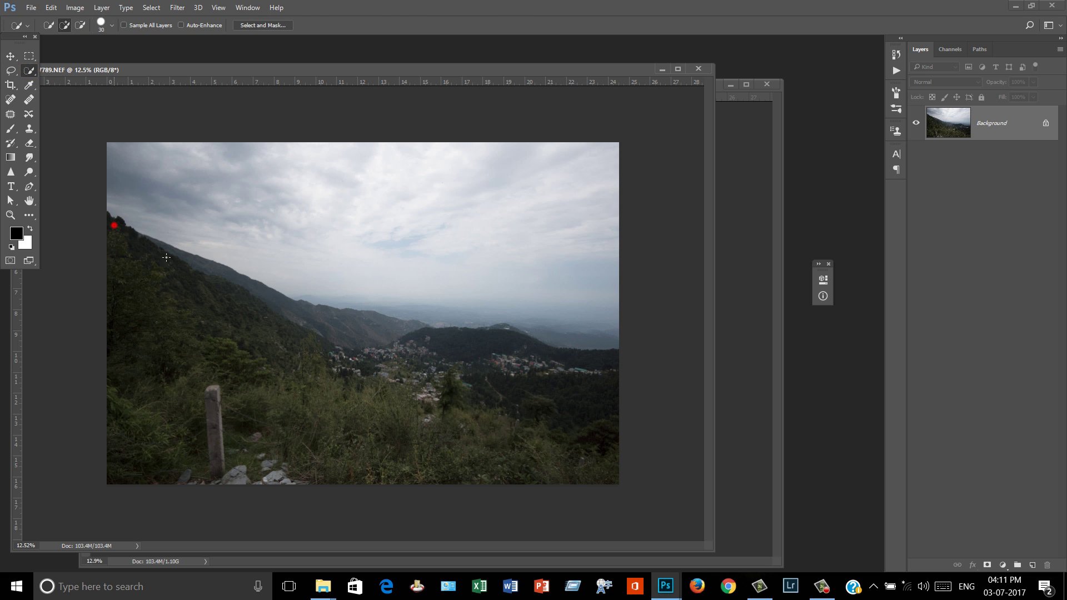
{"action": "left_click_drag", "start_coordinate": [166, 257], "coordinate": [562, 407]}
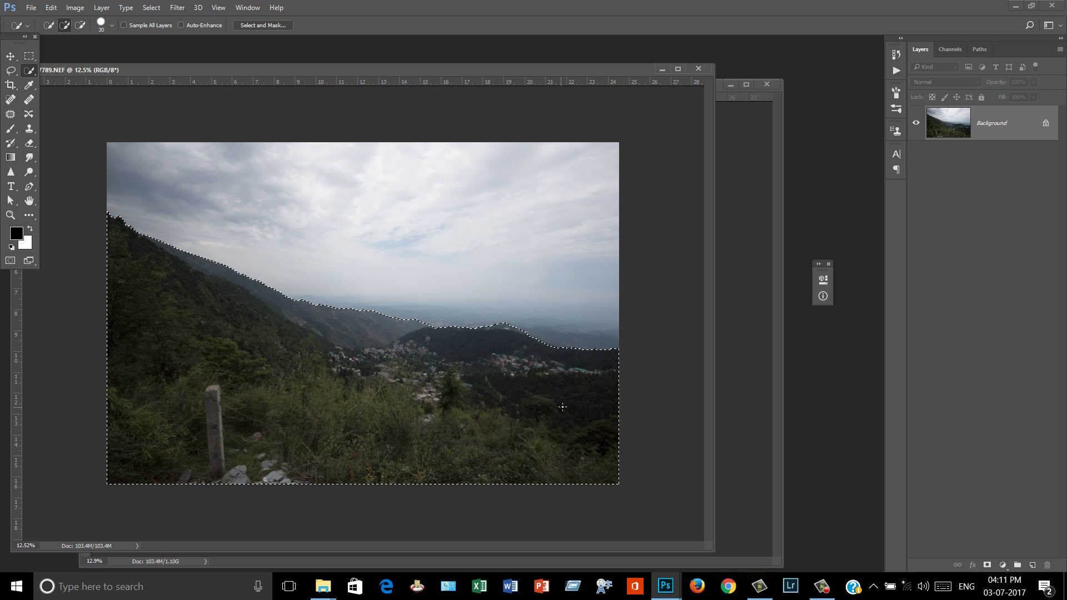
{"action": "left_click", "coordinate": [987, 565], "text": "alt"}
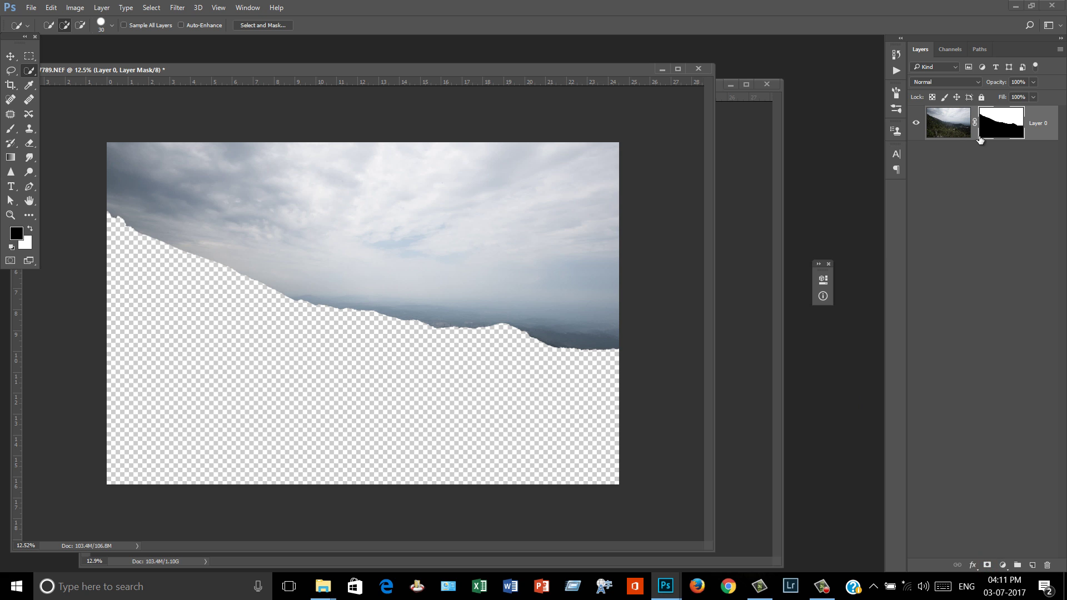
Step: Undo stray mask edits, invert the mask with Ctrl+I, and deselect
{"action": "left_click", "coordinate": [980, 137], "text": "ctrl"}
{"action": "key", "text": "alt+BackSpace"}
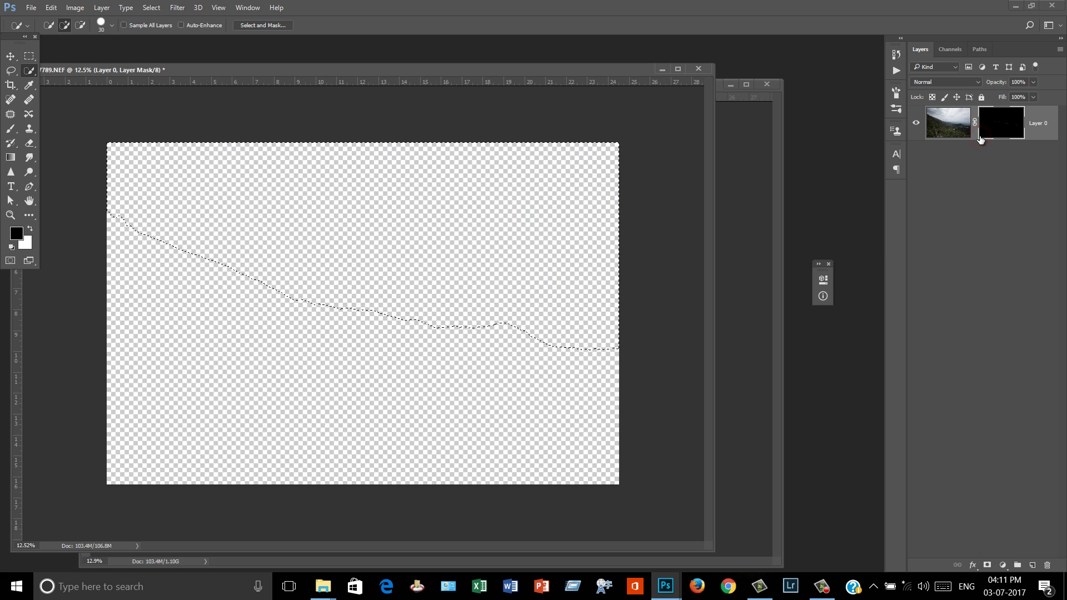
{"action": "key", "text": "ctrl+z"}
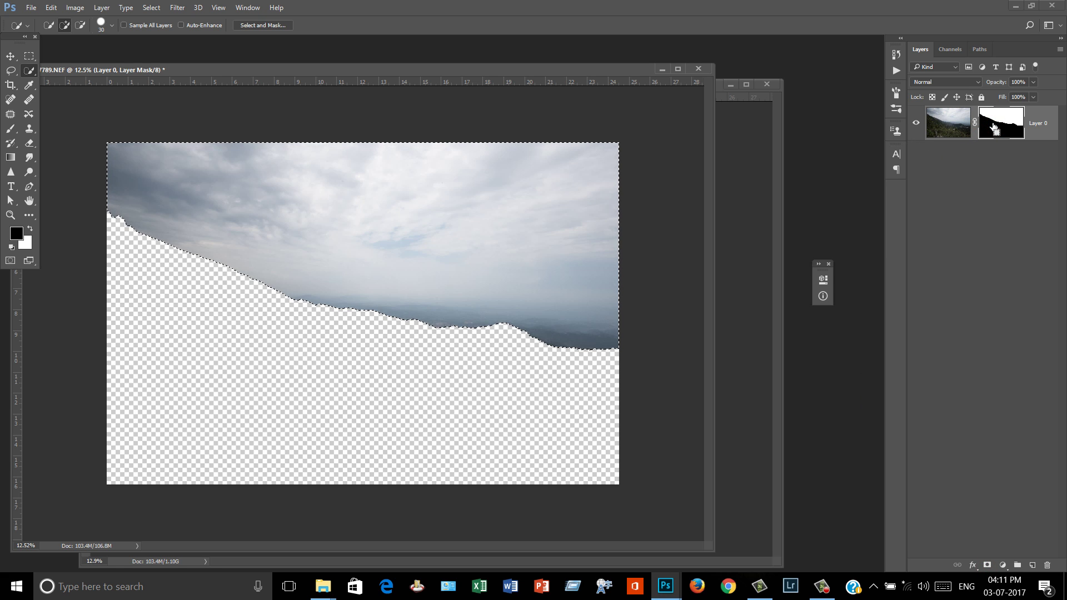
{"action": "key", "text": "ctrl+z"}
{"action": "key", "text": "ctrl+z"}
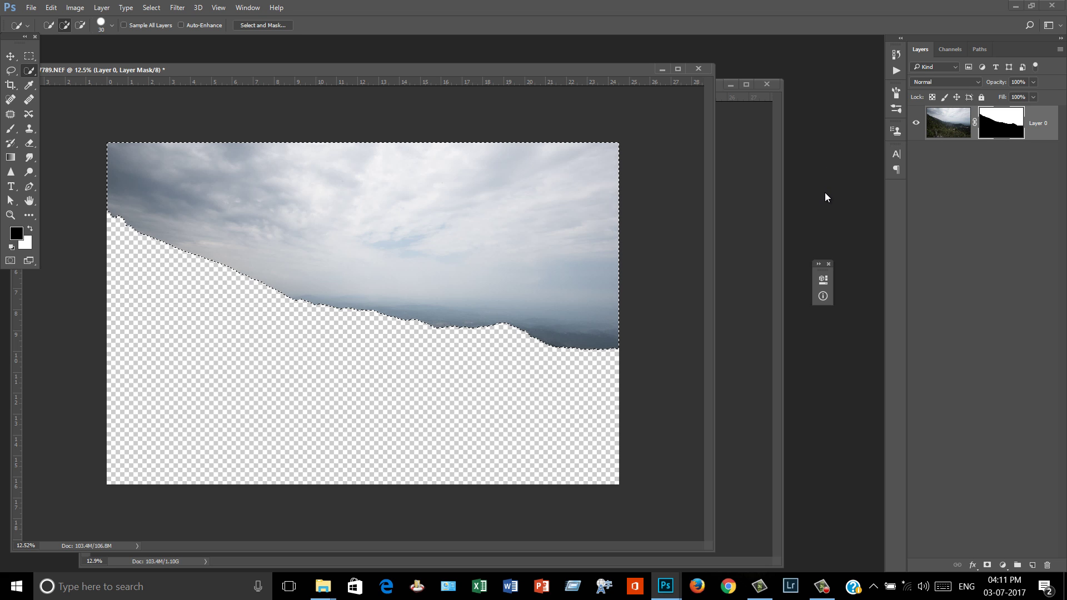
{"action": "key", "text": "ctrl+i"}
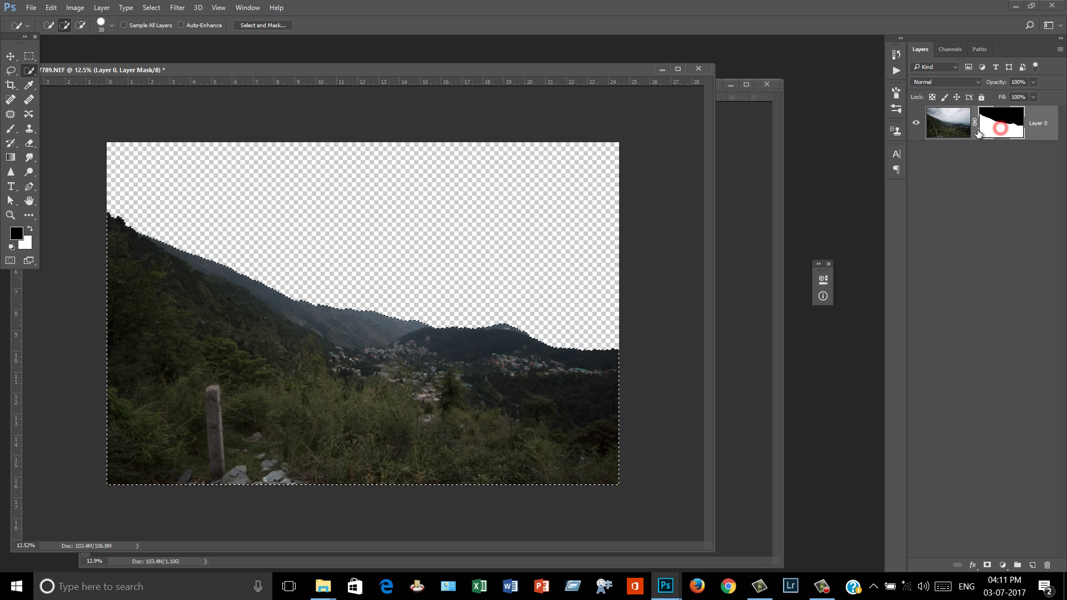
{"action": "left_click", "coordinate": [1002, 122], "text": "ctrl"}
{"action": "key", "text": "ctrl+d"}
{"action": "left_click", "coordinate": [10, 56]}
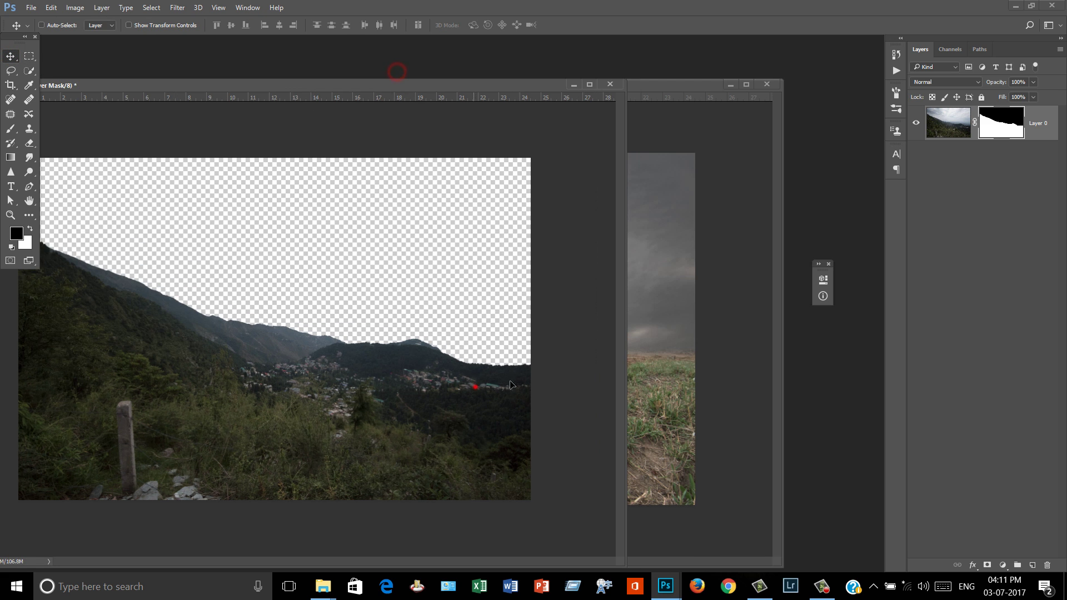
Step: Copy the masked hills into the oxen composite and flip Layer 3 horizontally
{"action": "left_click_drag", "start_coordinate": [317, 222], "coordinate": [684, 359]}
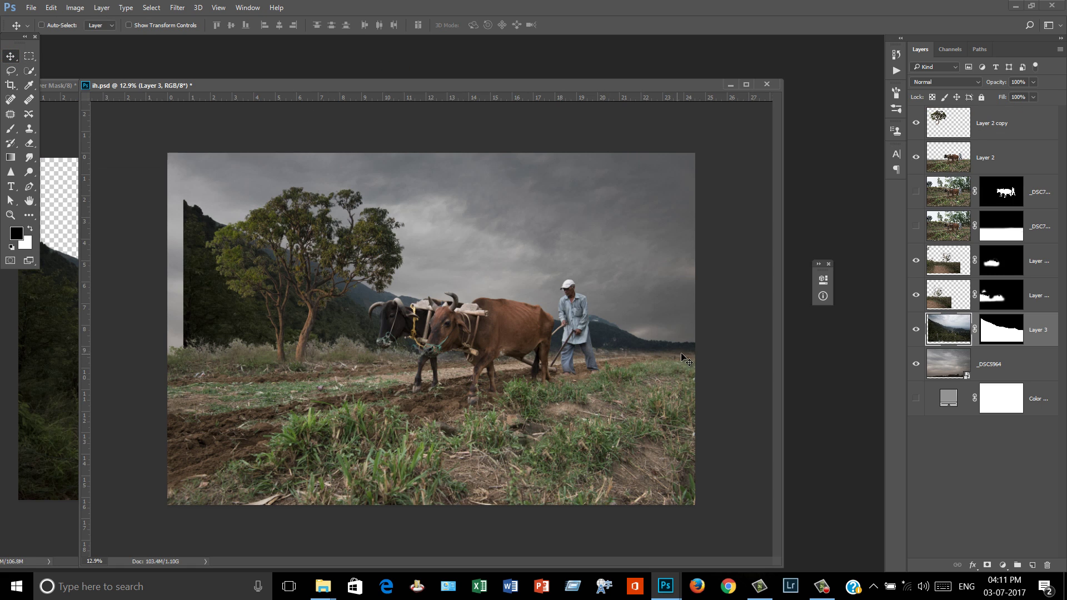
{"action": "key", "text": "ctrl+t"}
{"action": "right_click", "coordinate": [613, 329]}
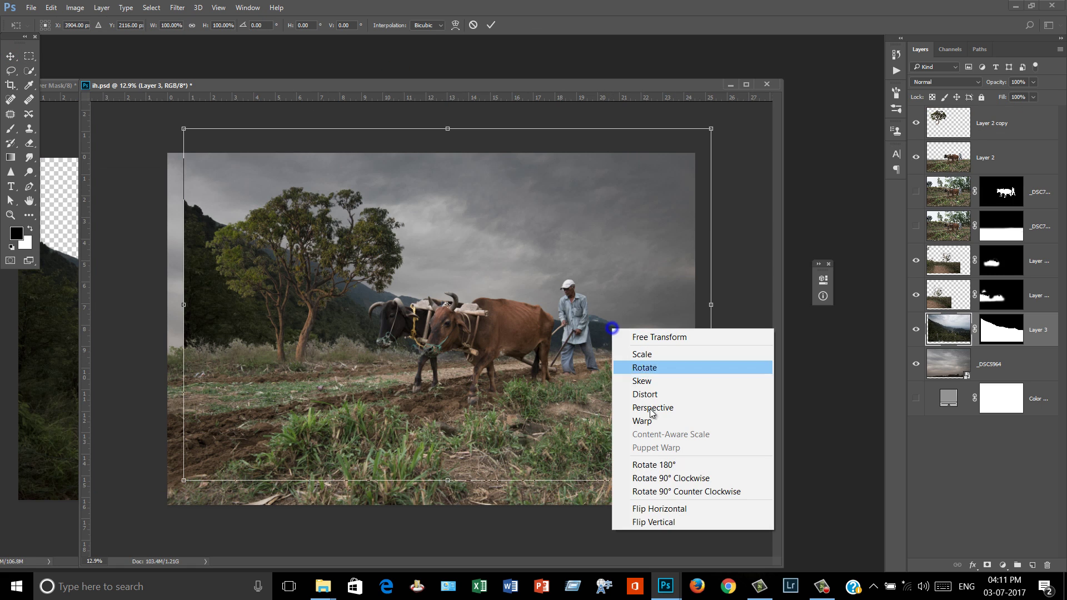
{"action": "left_click", "coordinate": [656, 508]}
Step: Move and tilt the flipped hillside so its ridges line the horizon behind the oxen
{"action": "left_click_drag", "start_coordinate": [687, 310], "coordinate": [675, 365]}
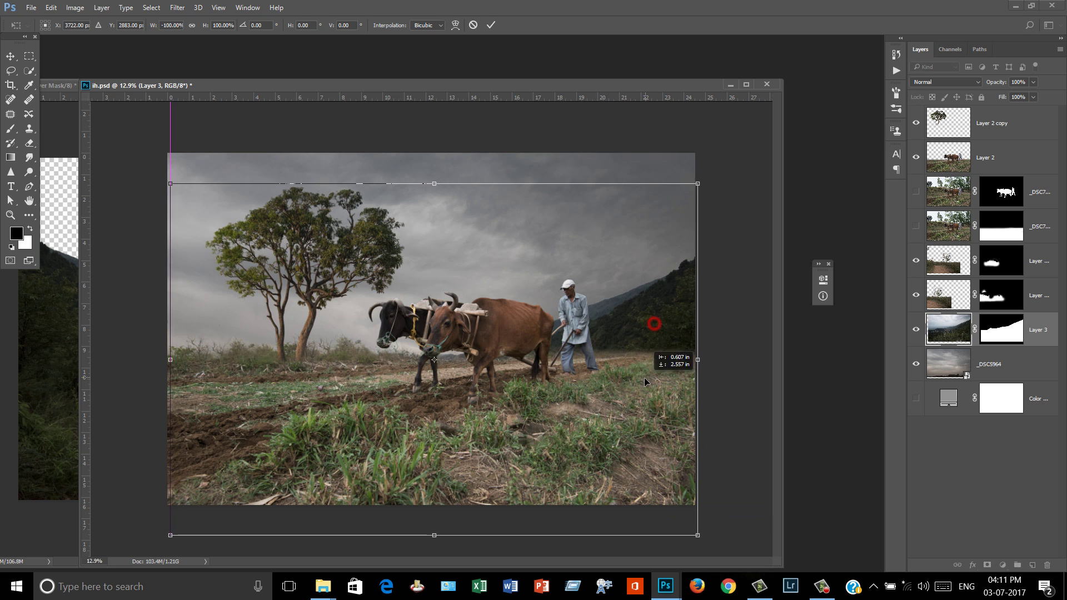
{"action": "left_click_drag", "start_coordinate": [731, 332], "coordinate": [745, 398]}
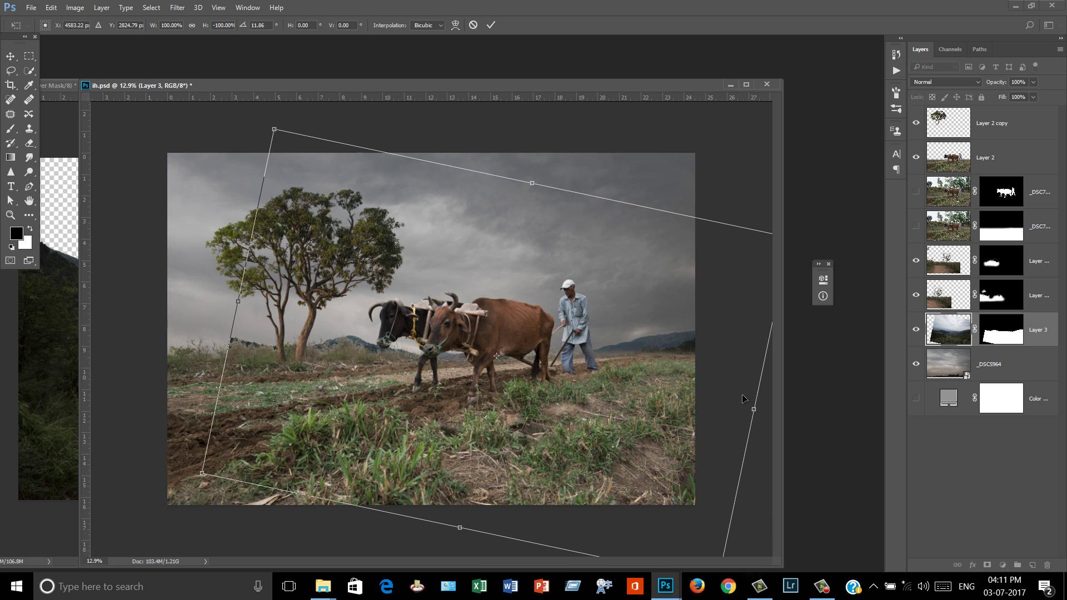
{"action": "key", "text": "ctrl+minus"}
{"action": "left_click_drag", "start_coordinate": [601, 362], "coordinate": [575, 362]}
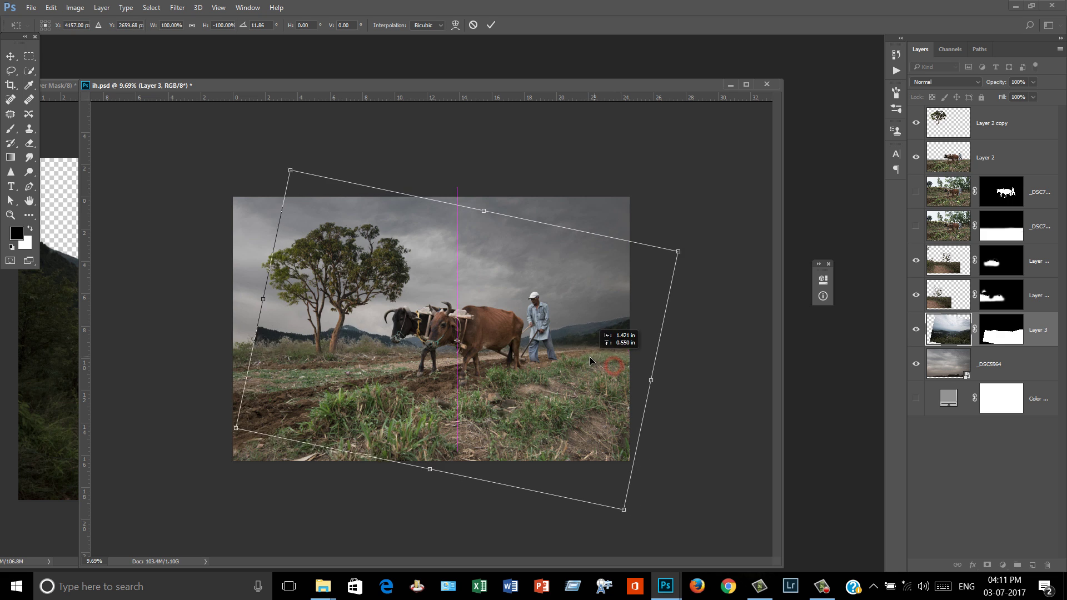
{"action": "mouse_move", "coordinate": [673, 336]}
{"action": "left_mouse_down"}
{"action": "mouse_move", "coordinate": [625, 376]}
{"action": "mouse_move", "coordinate": [643, 350]}
{"action": "left_mouse_up"}
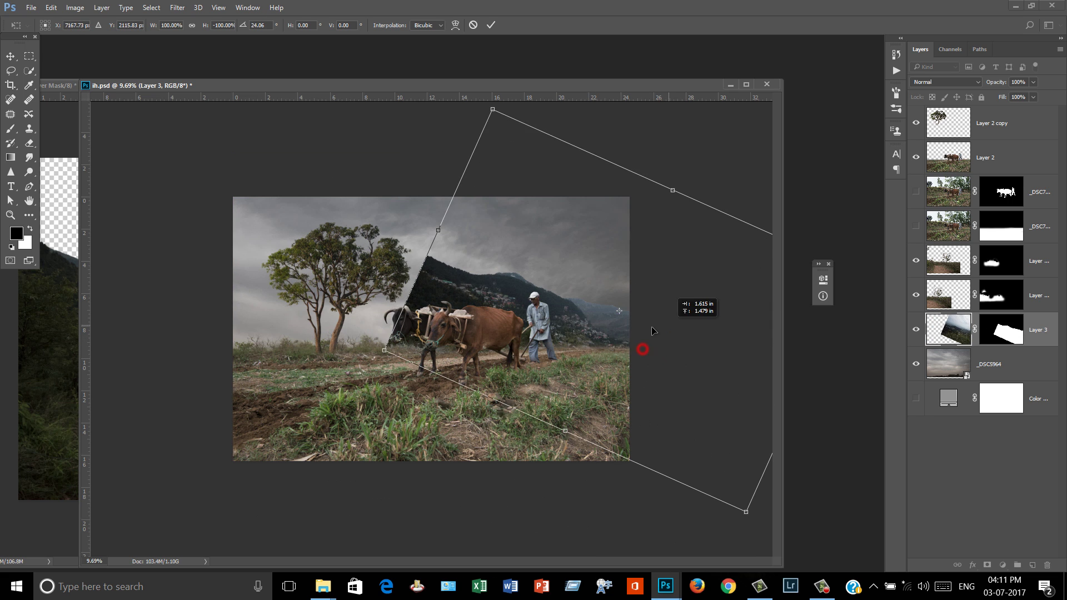
{"action": "left_click_drag", "start_coordinate": [339, 316], "coordinate": [516, 392]}
{"action": "left_click_drag", "start_coordinate": [655, 369], "coordinate": [615, 373]}
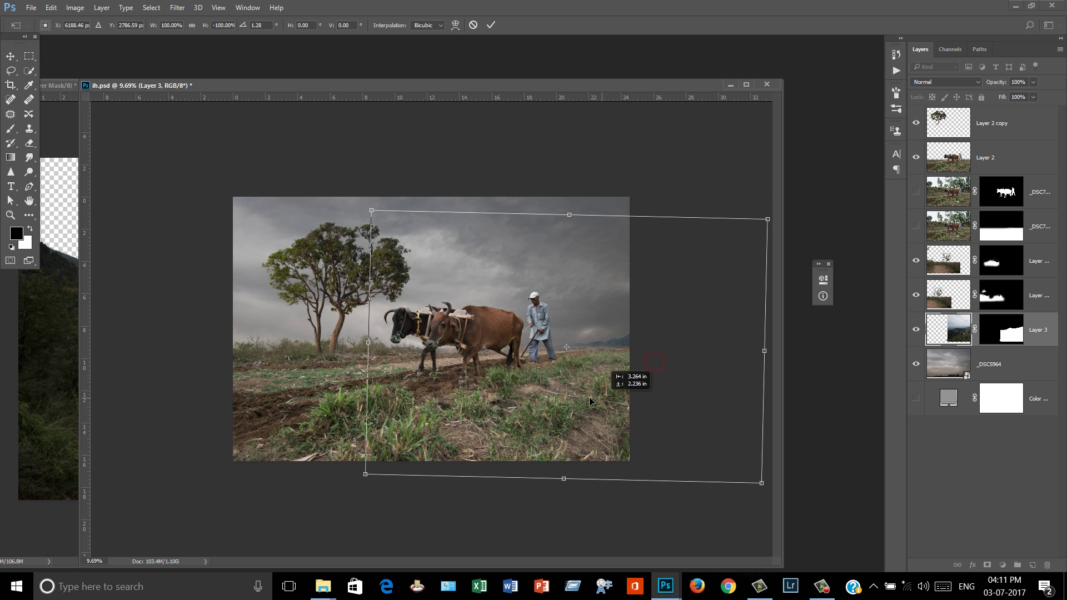
{"action": "mouse_move", "coordinate": [677, 353]}
{"action": "left_mouse_down"}
{"action": "mouse_move", "coordinate": [626, 378]}
{"action": "mouse_move", "coordinate": [667, 339]}
{"action": "mouse_move", "coordinate": [698, 362]}
{"action": "mouse_move", "coordinate": [635, 367]}
{"action": "left_mouse_up"}
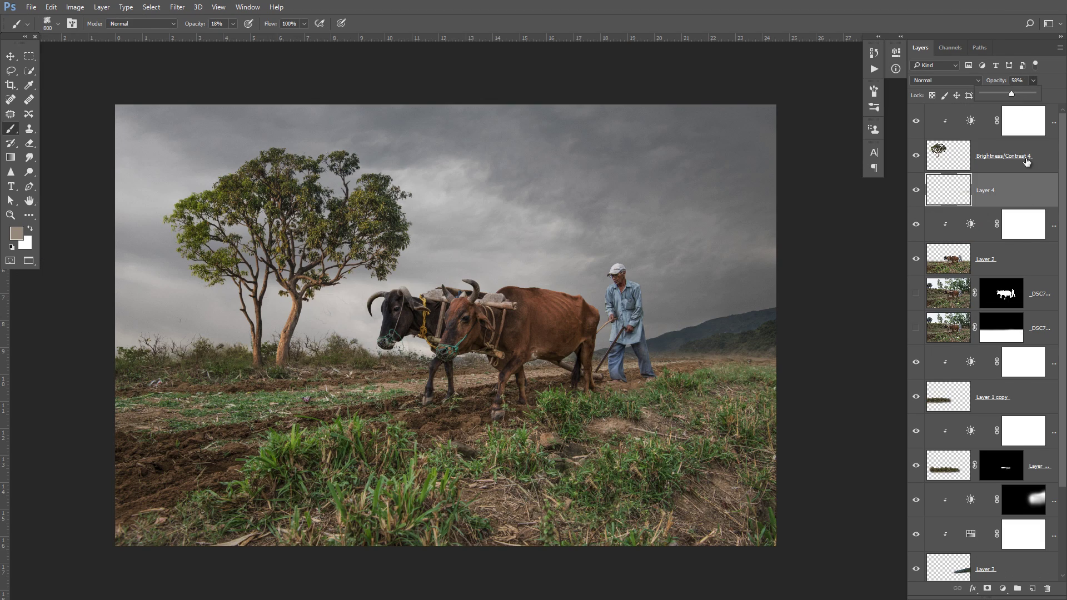
Step: With the Move tool, select the top Brightness/Contrast layer and return to Standard Screen Mode
{"action": "scroll", "coordinate": [664, 316], "scroll_direction": "down", "scroll_amount": 2}
{"action": "scroll", "coordinate": [664, 314], "scroll_direction": "down", "scroll_amount": 1}
{"action": "scroll", "coordinate": [640, 340], "scroll_direction": "up", "scroll_amount": 1}
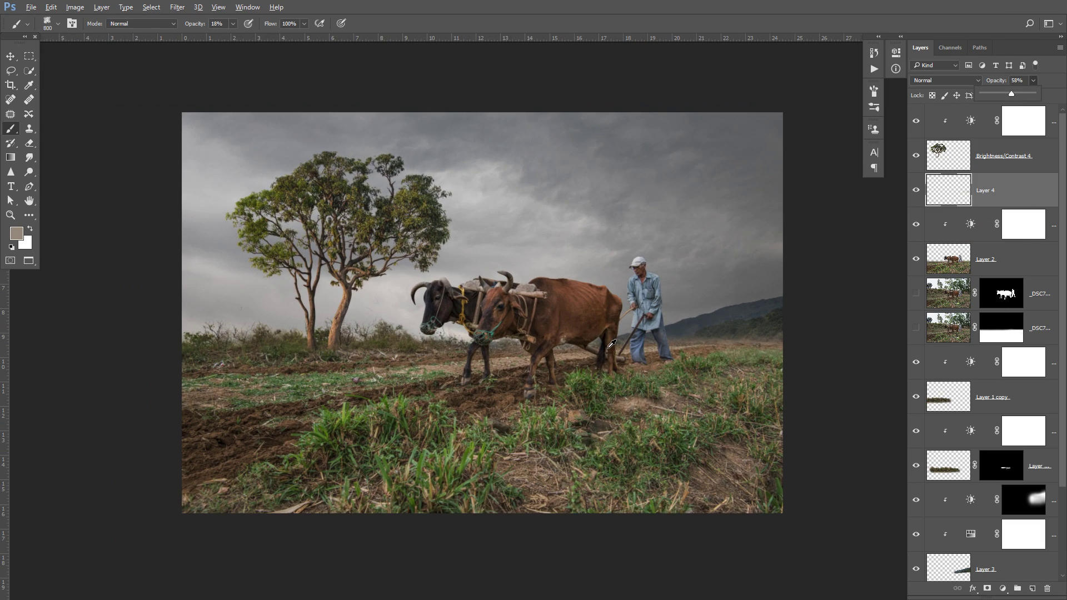
{"action": "scroll", "coordinate": [584, 350], "scroll_direction": "right", "scroll_amount": 1}
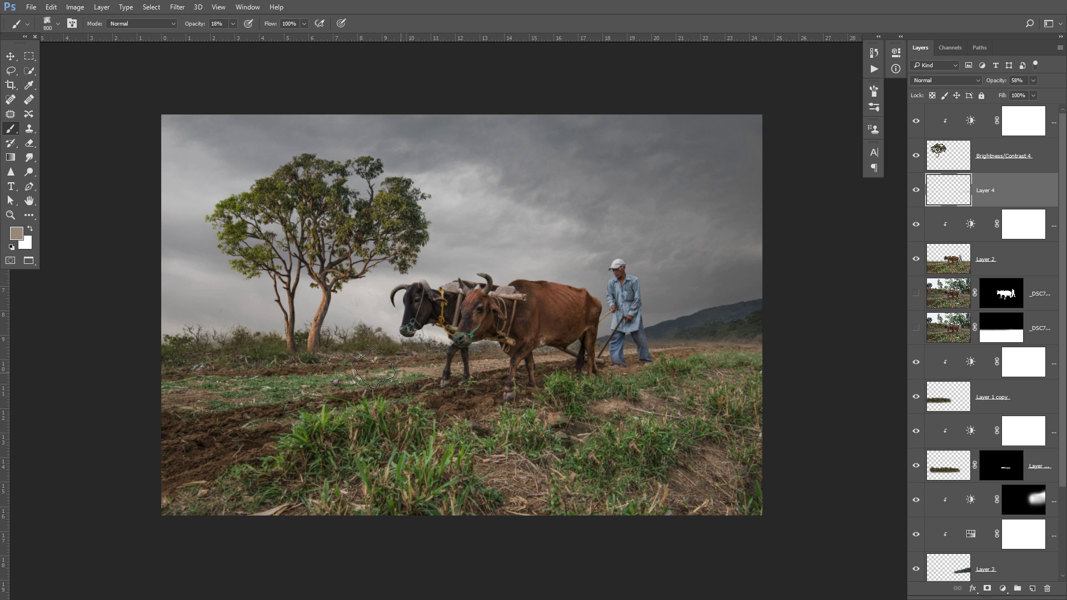
{"action": "left_click", "coordinate": [10, 56]}
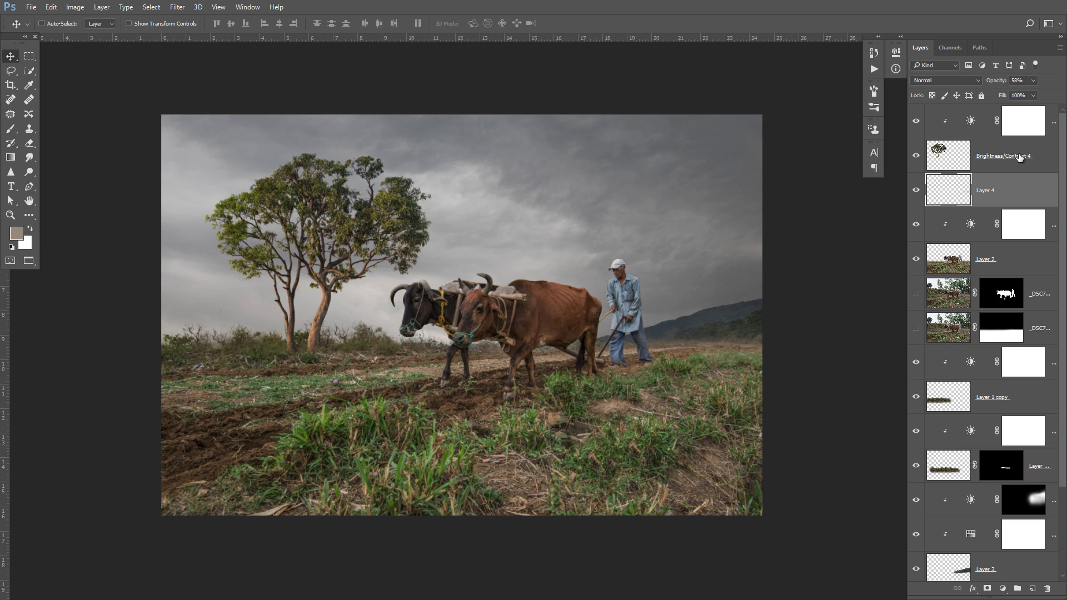
{"action": "left_click", "coordinate": [1048, 127]}
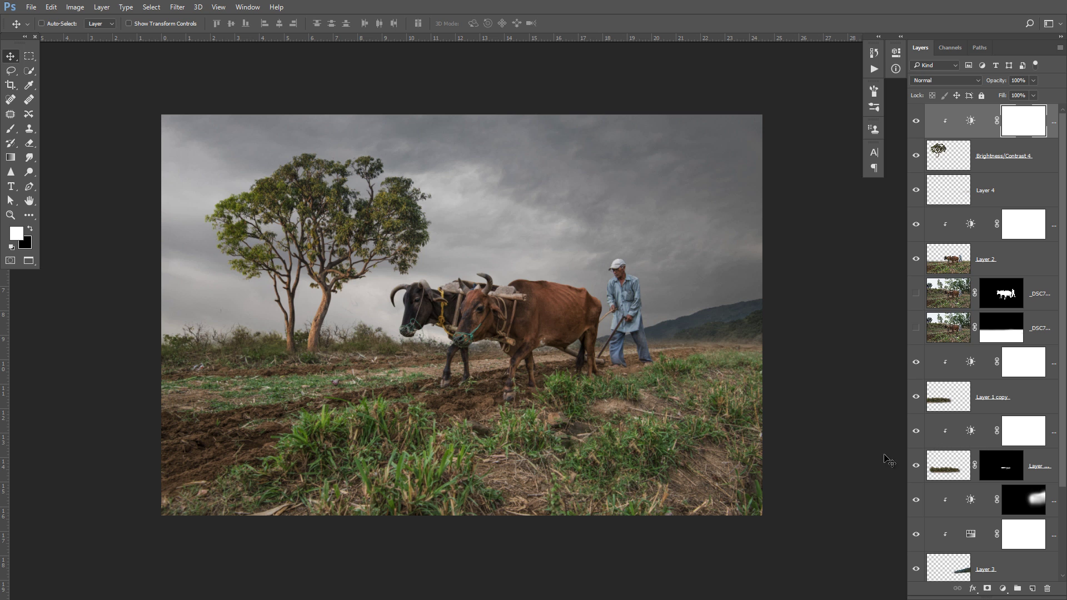
{"action": "key", "text": "f"}
{"action": "key", "text": "f"}
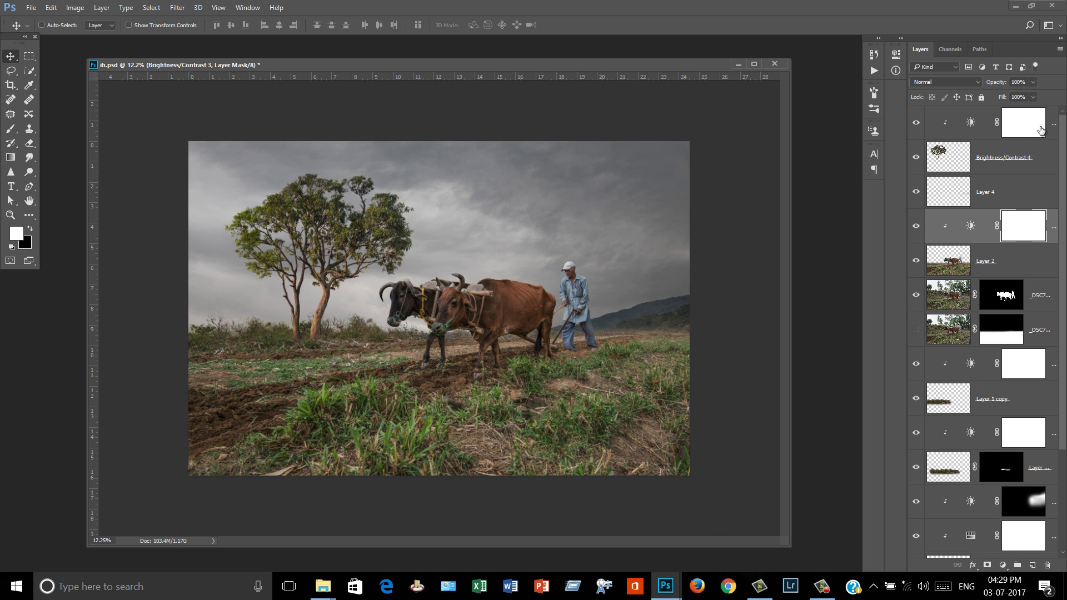
{"action": "left_click", "coordinate": [1052, 129]}
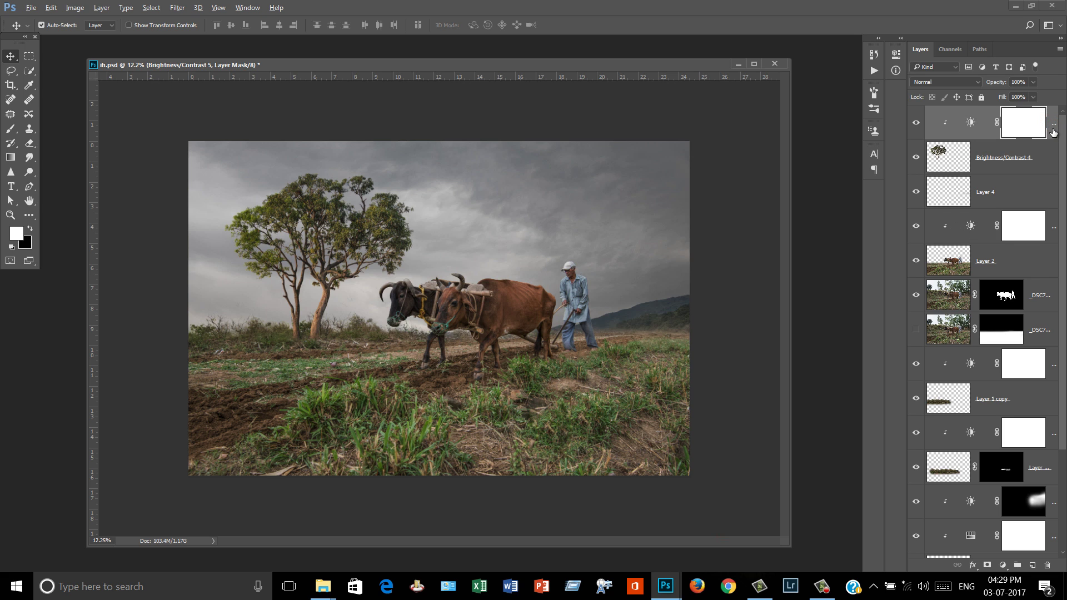
Step: Merge visible layers into Layer 5 and raise Whites to +22 in Camera Raw
{"action": "key", "text": "ctrl+alt+shift+e"}
{"action": "left_click", "coordinate": [151, 7]}
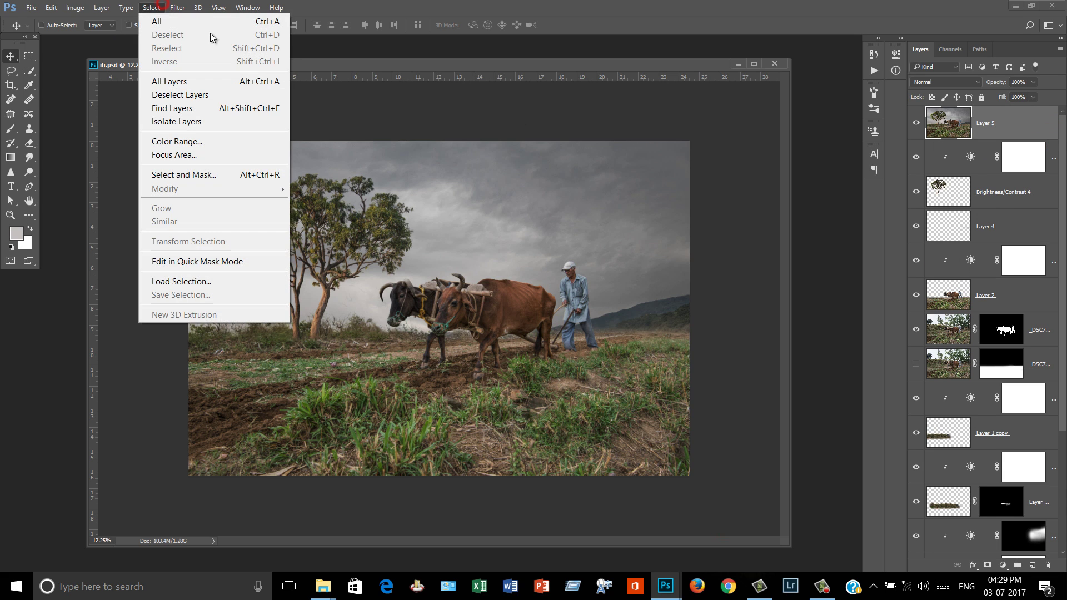
{"action": "left_click", "coordinate": [210, 89]}
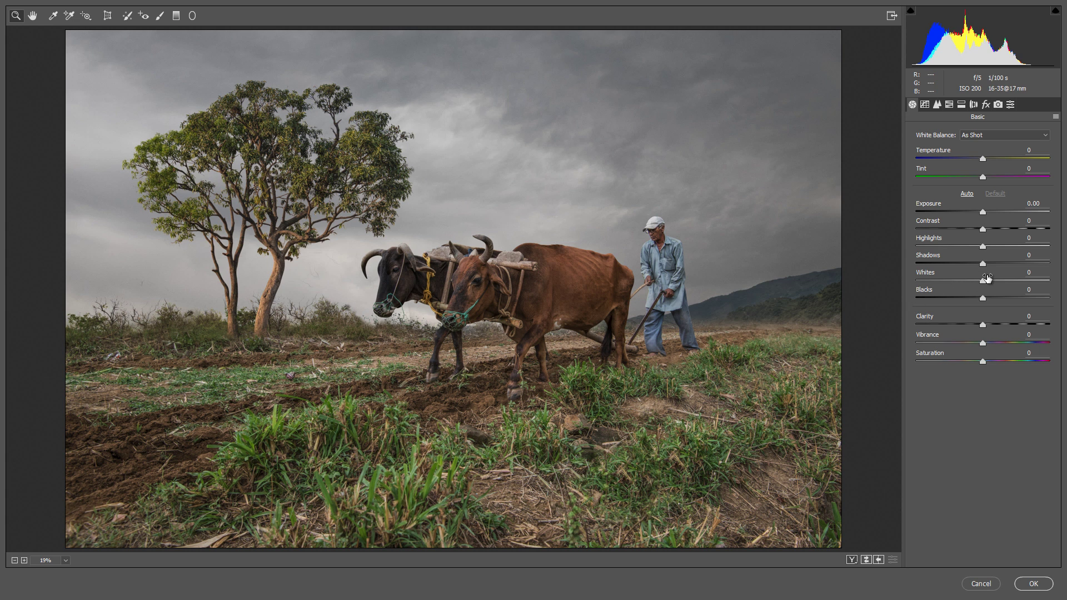
{"action": "mouse_move", "coordinate": [982, 280]}
{"action": "left_mouse_down"}
{"action": "mouse_move", "coordinate": [1006, 281]}
{"action": "mouse_move", "coordinate": [996, 282]}
{"action": "left_mouse_up"}
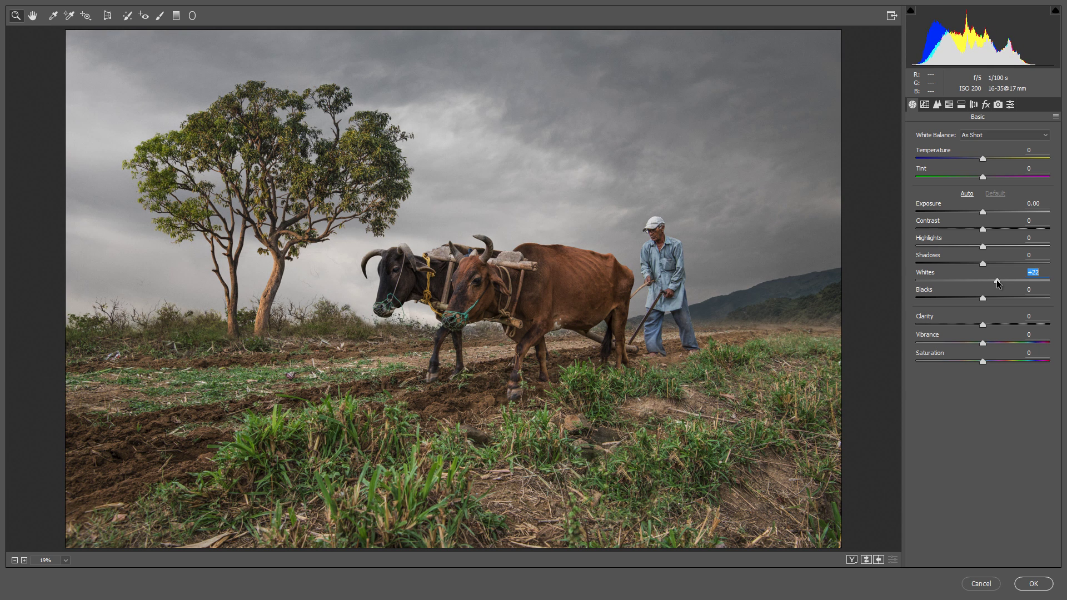
Step: Increase blue saturation and slightly lighten blue luminance in HSL
{"action": "left_click", "coordinate": [962, 106]}
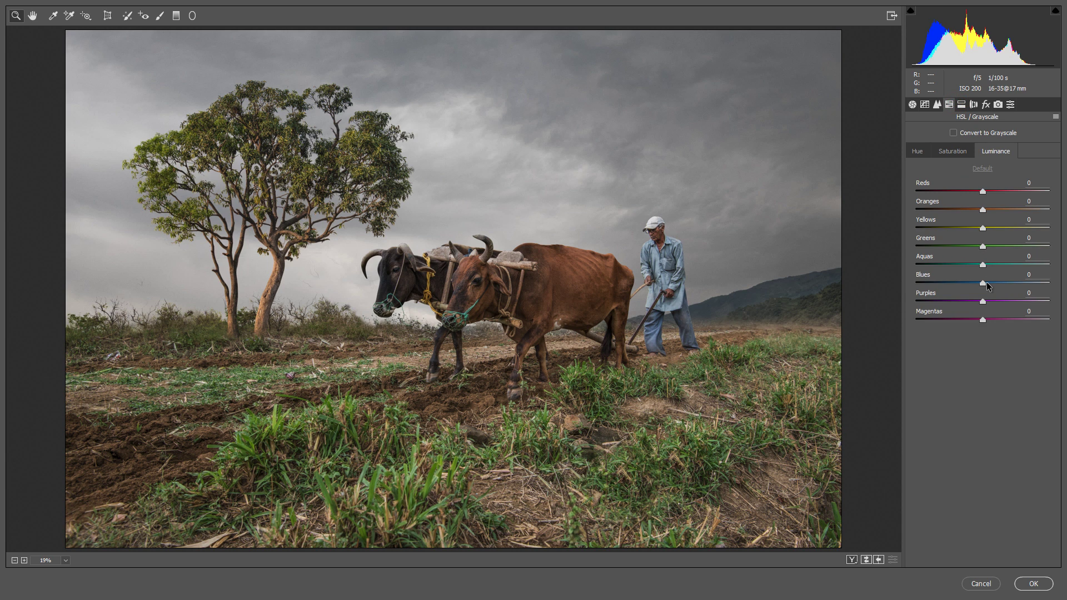
{"action": "left_click_drag", "start_coordinate": [987, 285], "coordinate": [1017, 285]}
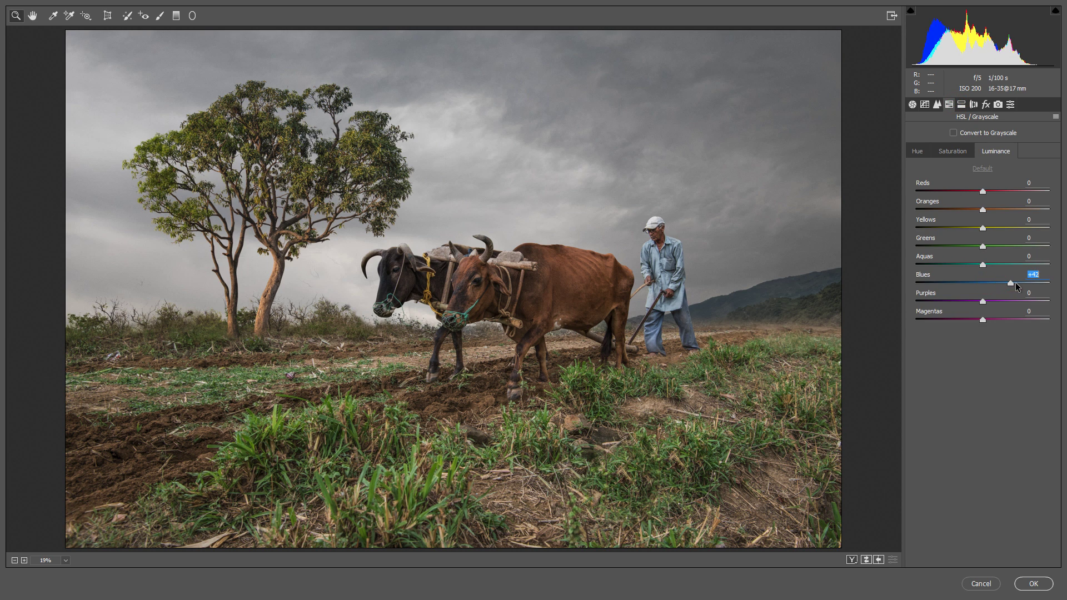
{"action": "left_click", "coordinate": [966, 152]}
{"action": "left_click_drag", "start_coordinate": [994, 283], "coordinate": [1014, 284]}
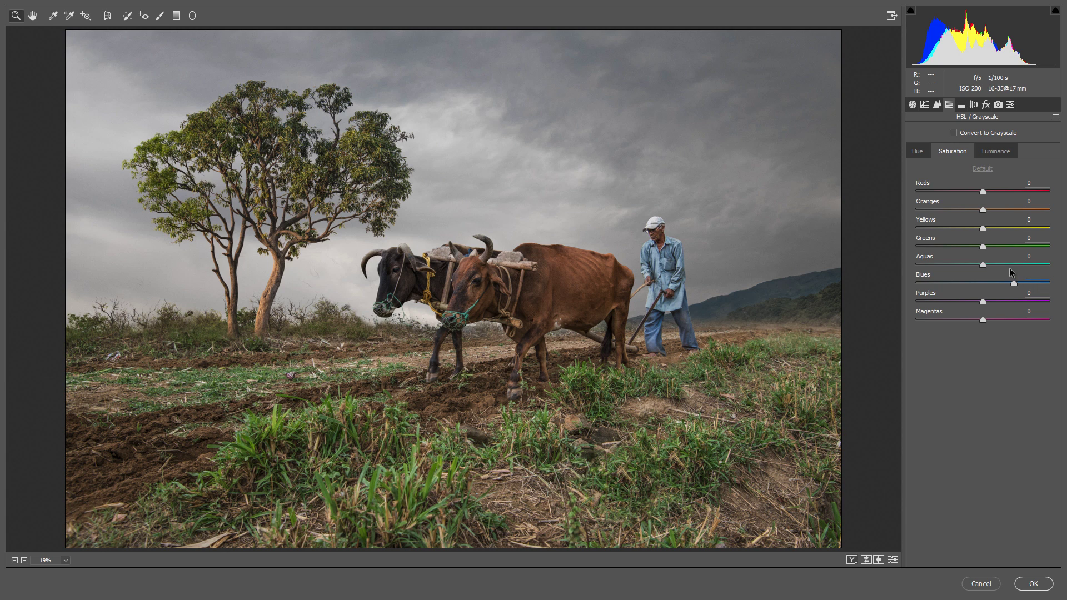
{"action": "left_click", "coordinate": [996, 151]}
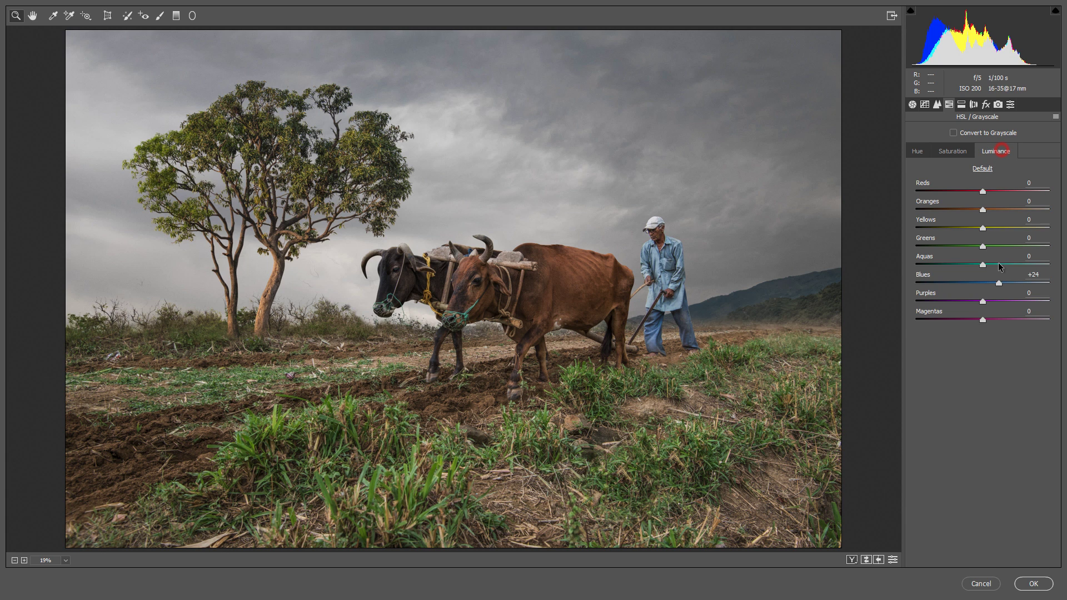
{"action": "left_click_drag", "start_coordinate": [999, 283], "coordinate": [988, 284]}
Step: Boost orange and green saturation and slightly darken green luminance
{"action": "left_click", "coordinate": [952, 151]}
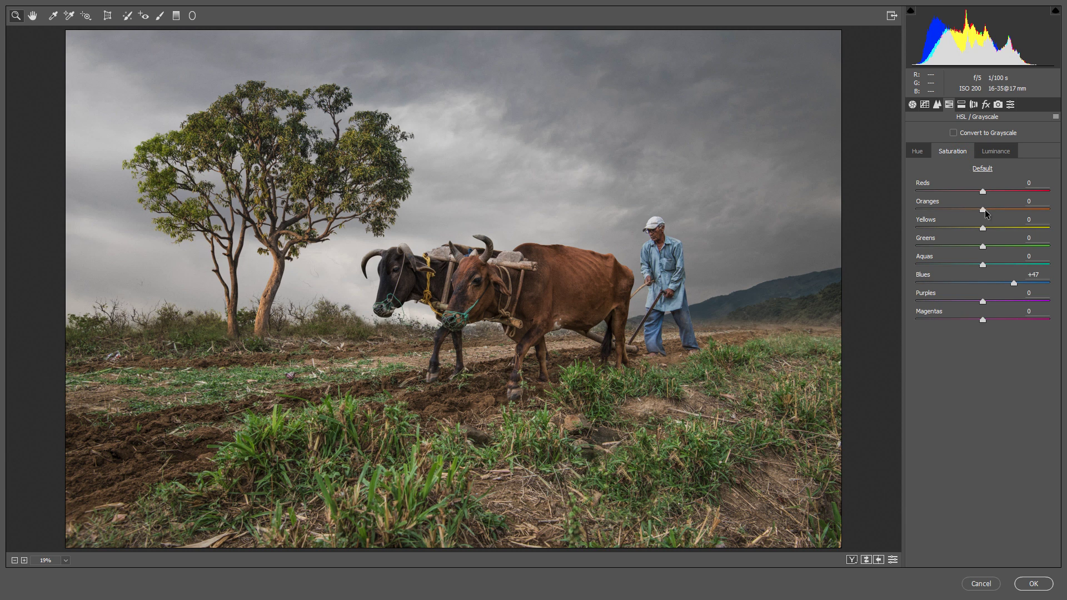
{"action": "mouse_move", "coordinate": [983, 210]}
{"action": "left_mouse_down"}
{"action": "mouse_move", "coordinate": [994, 213]}
{"action": "mouse_move", "coordinate": [963, 215]}
{"action": "mouse_move", "coordinate": [999, 215]}
{"action": "left_mouse_up"}
{"action": "left_click_drag", "start_coordinate": [983, 247], "coordinate": [1007, 247]}
{"action": "left_click", "coordinate": [1003, 152]}
{"action": "mouse_move", "coordinate": [989, 250]}
{"action": "left_mouse_down"}
{"action": "mouse_move", "coordinate": [976, 251]}
{"action": "mouse_move", "coordinate": [985, 250]}
{"action": "left_mouse_up"}
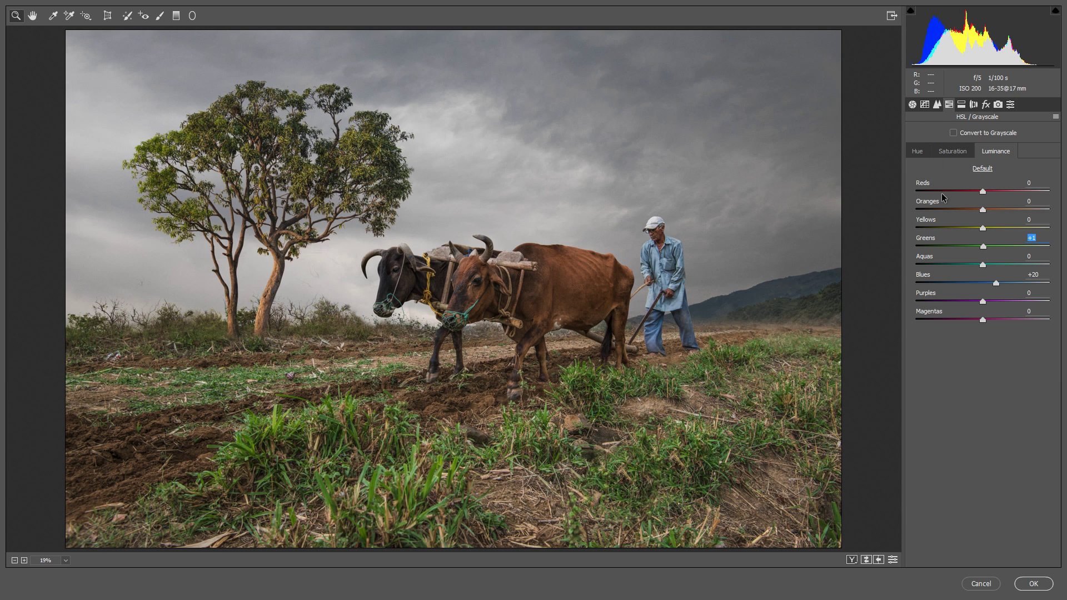
{"action": "left_click", "coordinate": [913, 105]}
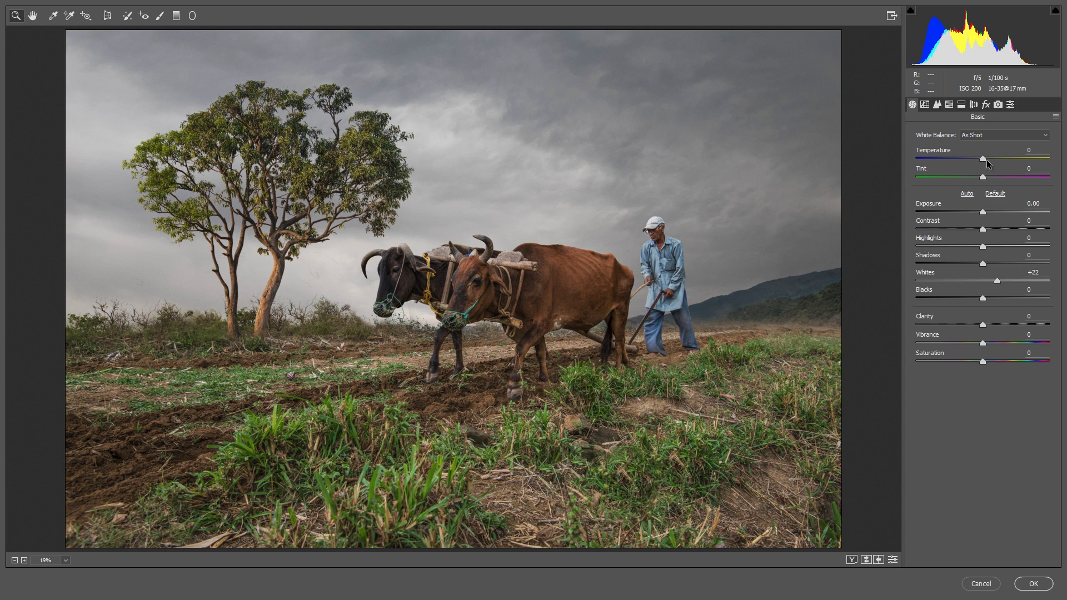
Step: Set Camera Raw Temperature to +1 and Tint to -6
{"action": "left_click_drag", "start_coordinate": [986, 160], "coordinate": [986, 160]}
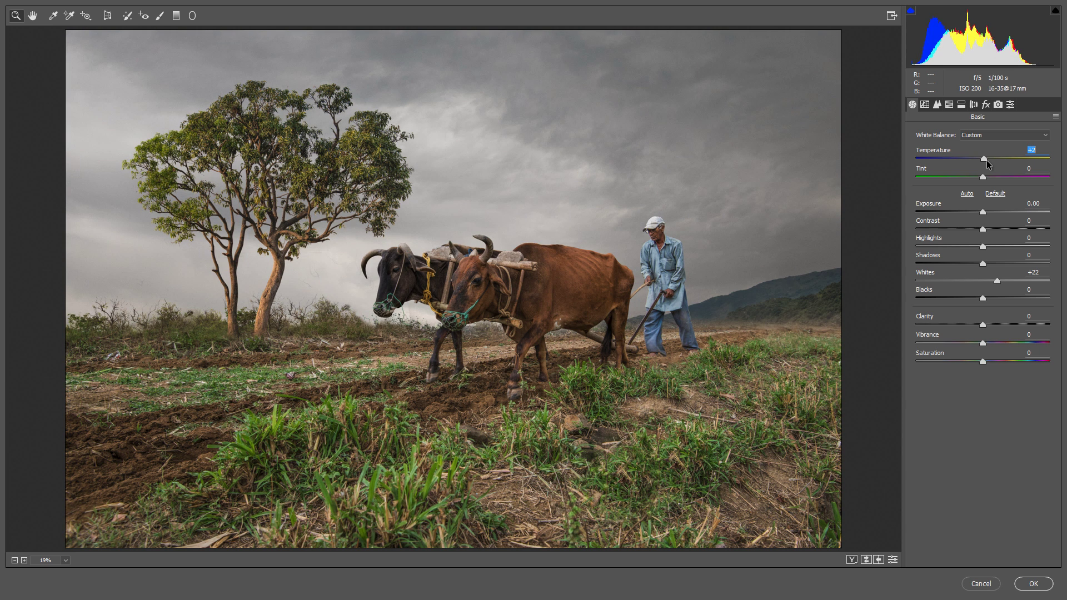
{"action": "key", "text": "Up"}
{"action": "key", "text": "Down"}
{"action": "key", "text": "Down"}
{"action": "left_click_drag", "start_coordinate": [983, 176], "coordinate": [977, 175]}
{"action": "key", "text": "Up"}
{"action": "key", "text": "Up"}
Step: Add Clarity +15, lift Shadows and Blacks, and apply the grade to Layer 5
{"action": "left_click_drag", "start_coordinate": [988, 326], "coordinate": [992, 326]}
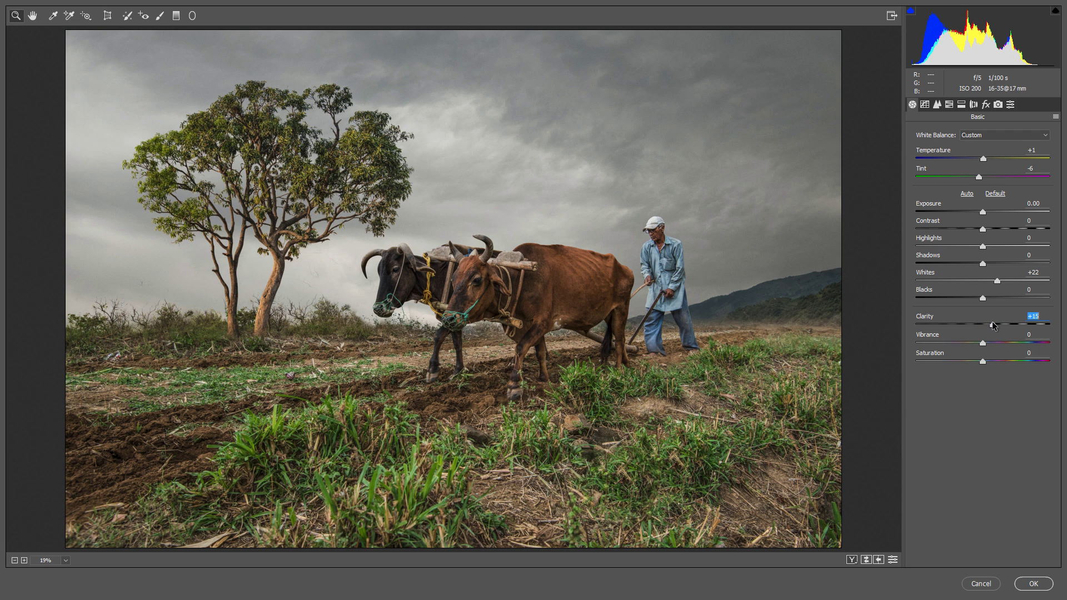
{"action": "left_click_drag", "start_coordinate": [989, 263], "coordinate": [987, 298]}
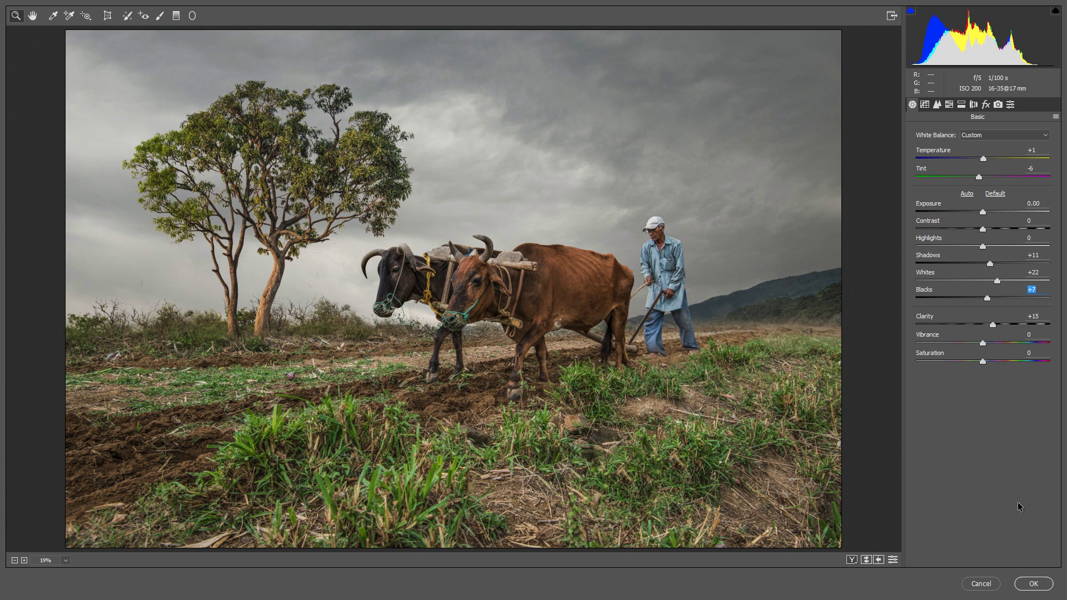
{"action": "left_click", "coordinate": [1040, 585]}
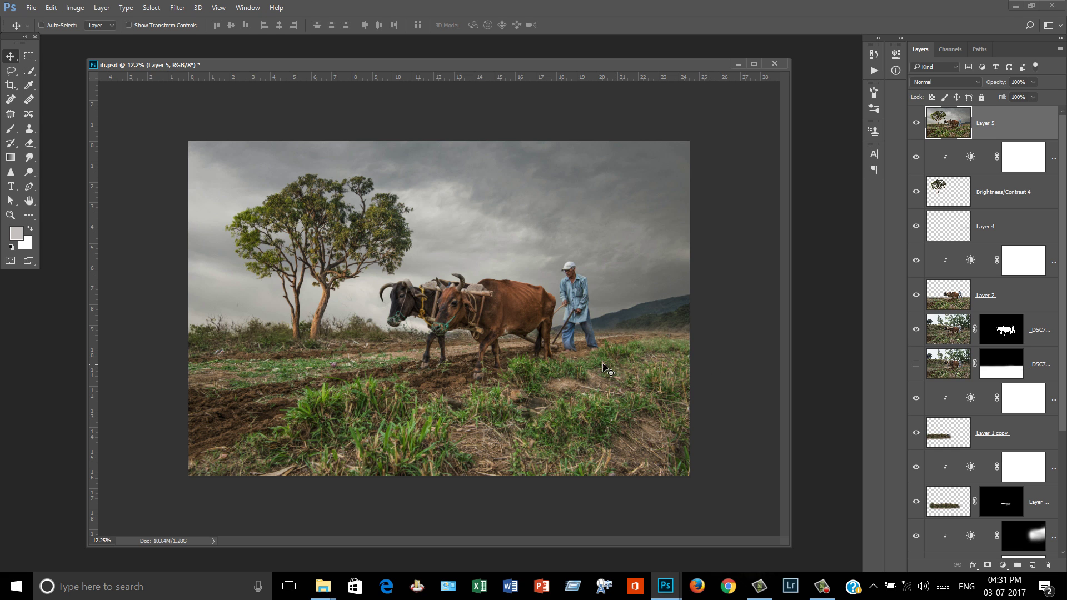
Step: Add Brightness/Contrast 7 above Layer 5 with Brightness -34 and Contrast -1
{"action": "scroll", "coordinate": [593, 330], "scroll_direction": "up", "scroll_amount": 1}
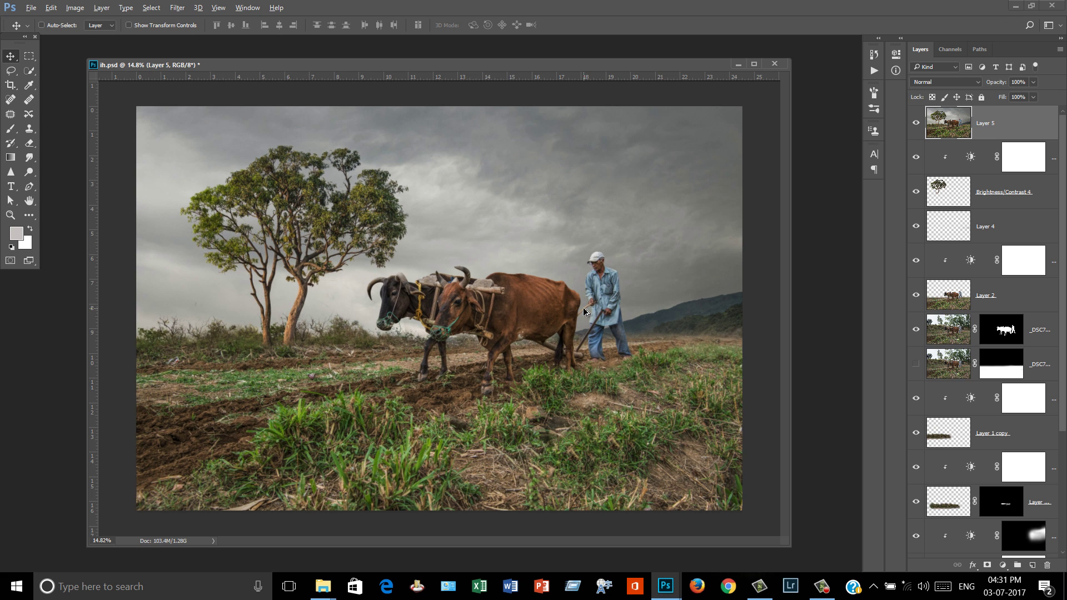
{"action": "left_click", "coordinate": [916, 125]}
{"action": "left_click", "coordinate": [916, 124]}
{"action": "left_click", "coordinate": [1002, 565]}
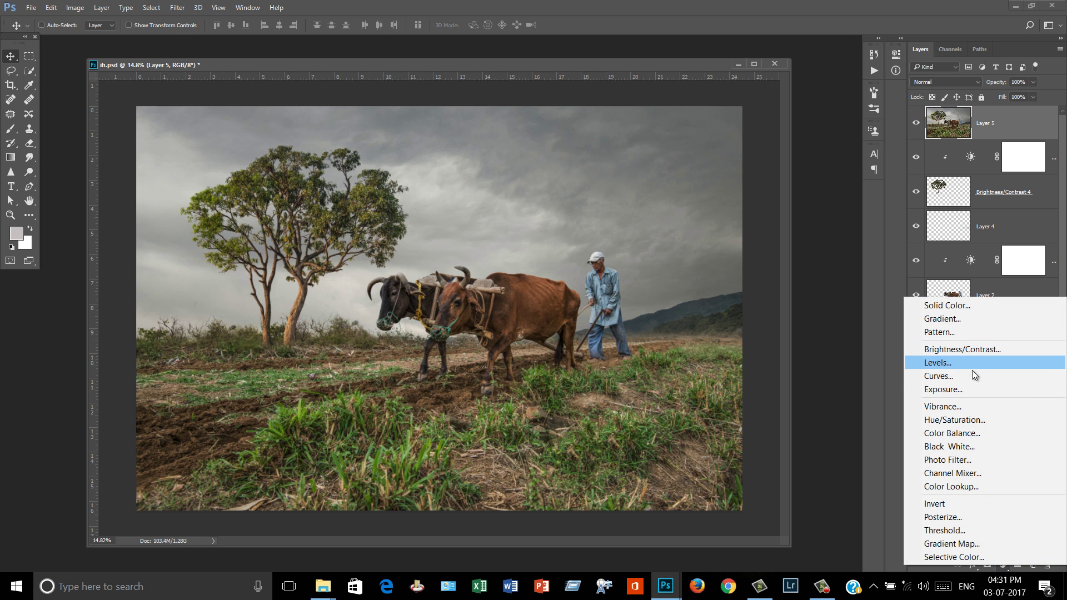
{"action": "left_click", "coordinate": [976, 349]}
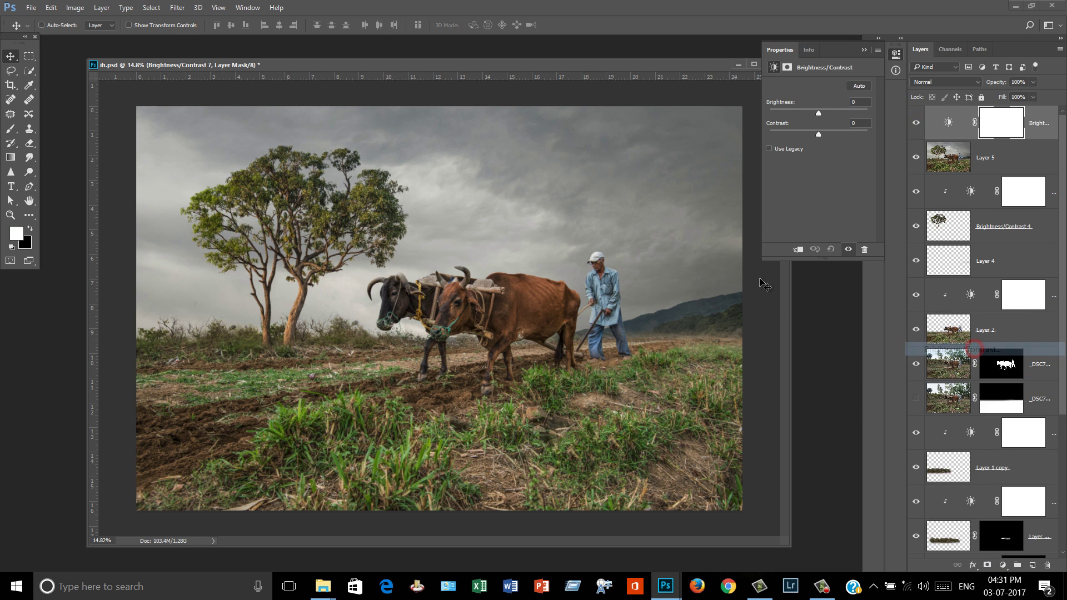
{"action": "mouse_move", "coordinate": [818, 109]}
{"action": "left_mouse_down"}
{"action": "mouse_move", "coordinate": [801, 114]}
{"action": "mouse_move", "coordinate": [813, 134]}
{"action": "left_mouse_up"}
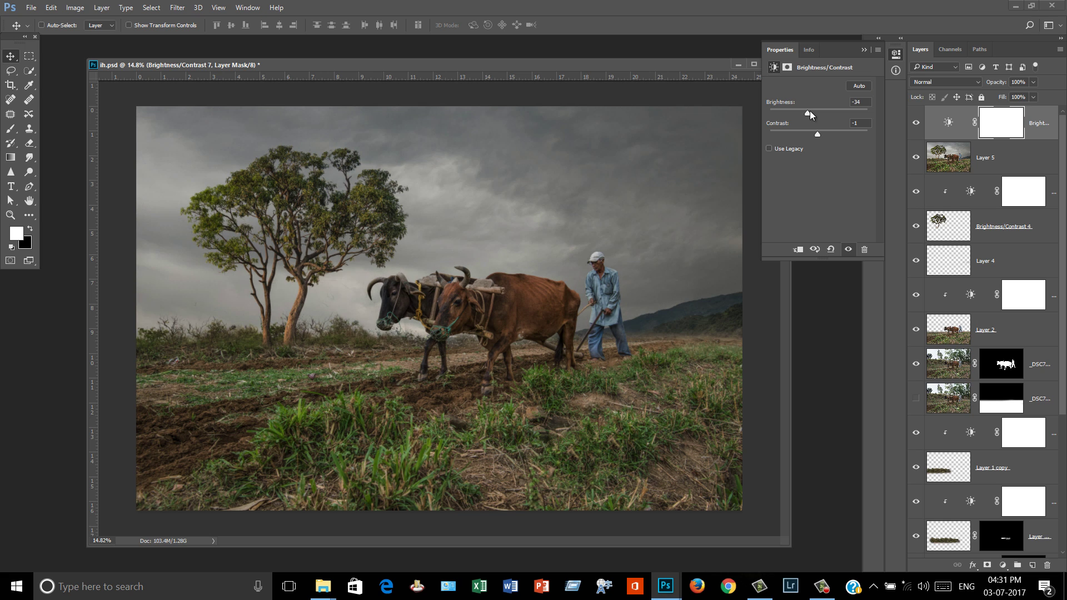
{"action": "left_click", "coordinate": [863, 50]}
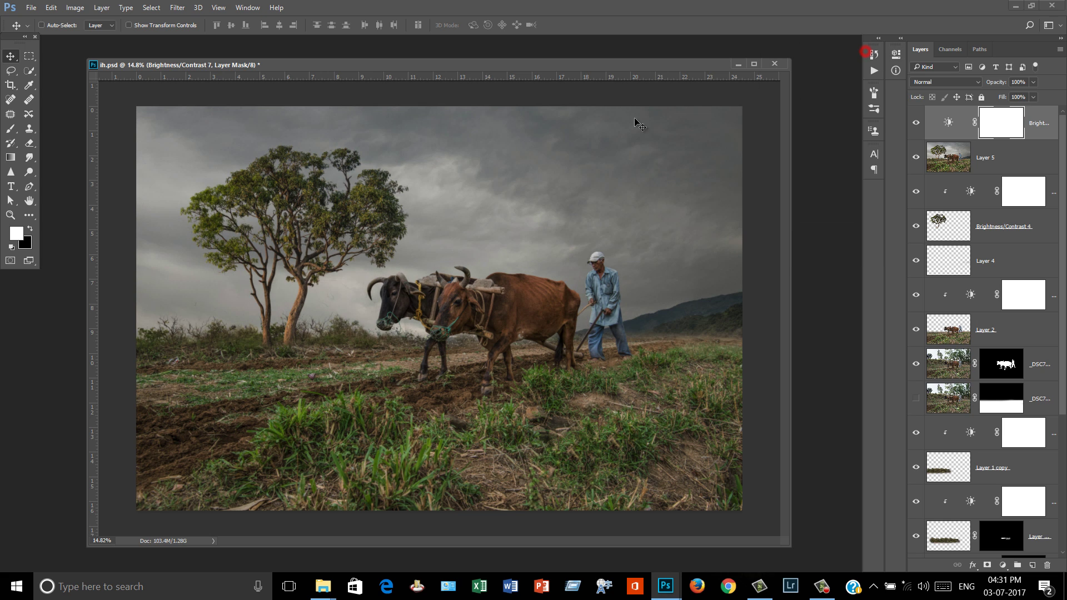
Step: Draw a first radial gradient on the Brightness/Contrast 7 mask from the oxen outward
{"action": "left_click", "coordinate": [10, 157]}
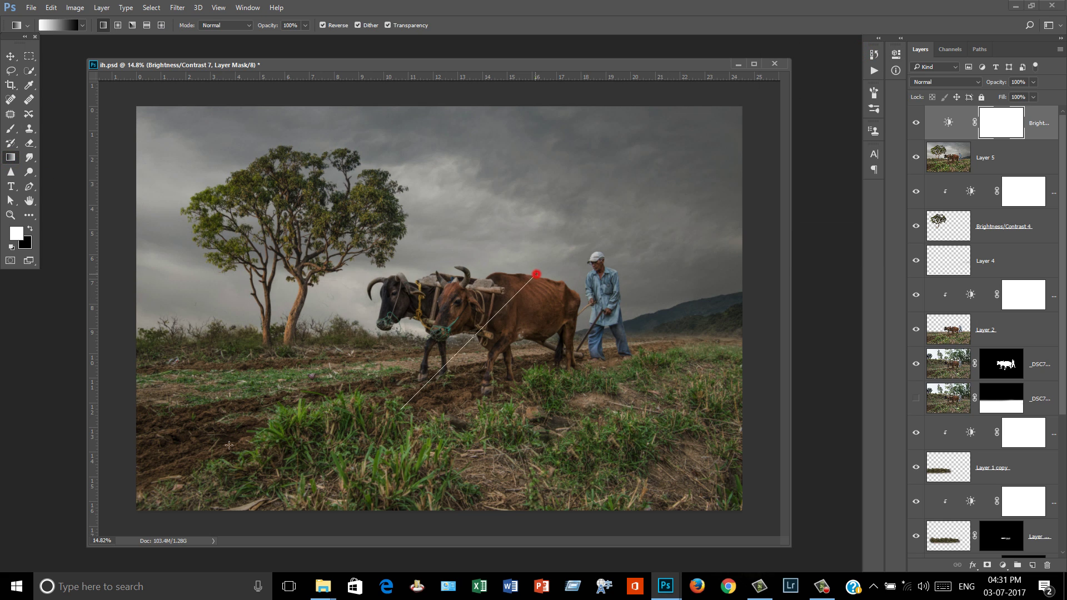
{"action": "left_click_drag", "start_coordinate": [515, 324], "coordinate": [389, 324]}
{"action": "key", "text": "ctrl+z"}
{"action": "left_click", "coordinate": [118, 25]}
{"action": "left_click_drag", "start_coordinate": [469, 304], "coordinate": [219, 509]}
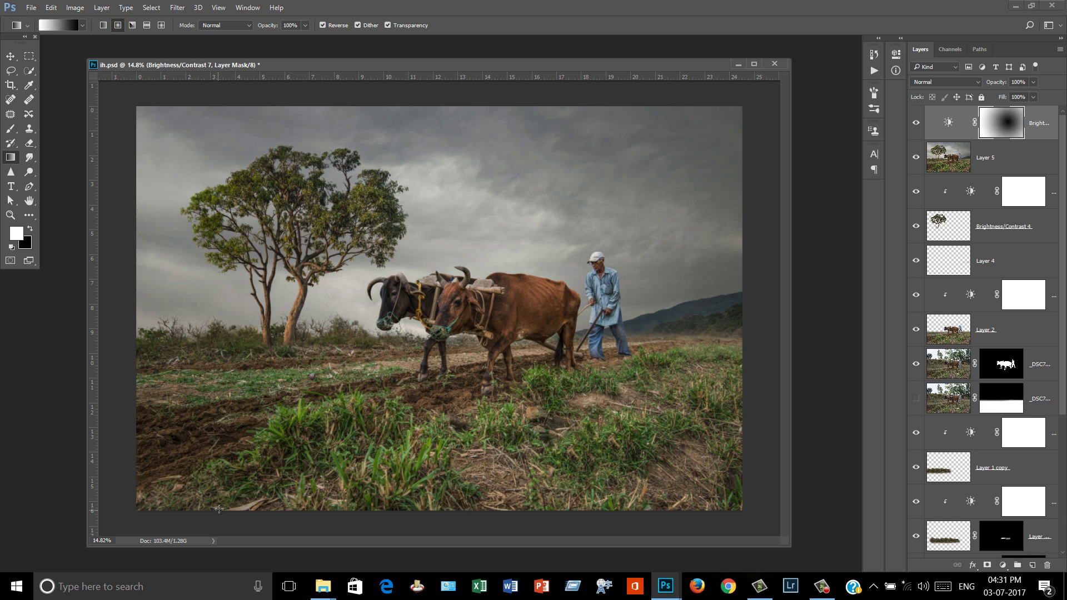
Step: Redraw the radial gradient from the sky outward until only the edges darken
{"action": "left_click_drag", "start_coordinate": [513, 239], "coordinate": [125, 495]}
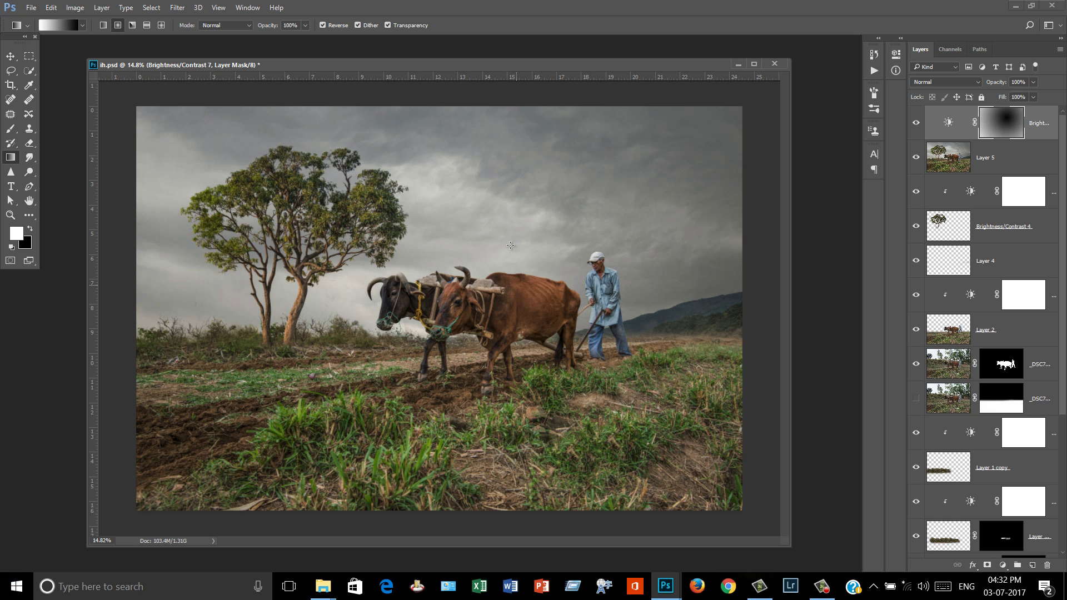
{"action": "left_click_drag", "start_coordinate": [510, 245], "coordinate": [457, 329]}
{"action": "left_click_drag", "start_coordinate": [469, 219], "coordinate": [757, 531]}
{"action": "left_click_drag", "start_coordinate": [393, 178], "coordinate": [704, 420]}
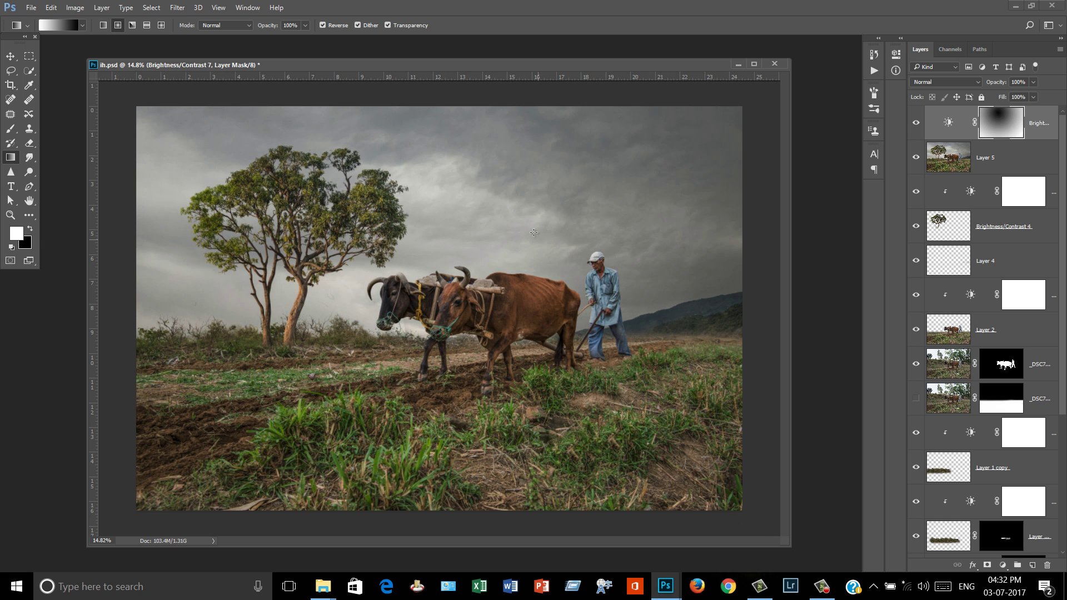
{"action": "left_click_drag", "start_coordinate": [533, 233], "coordinate": [778, 477]}
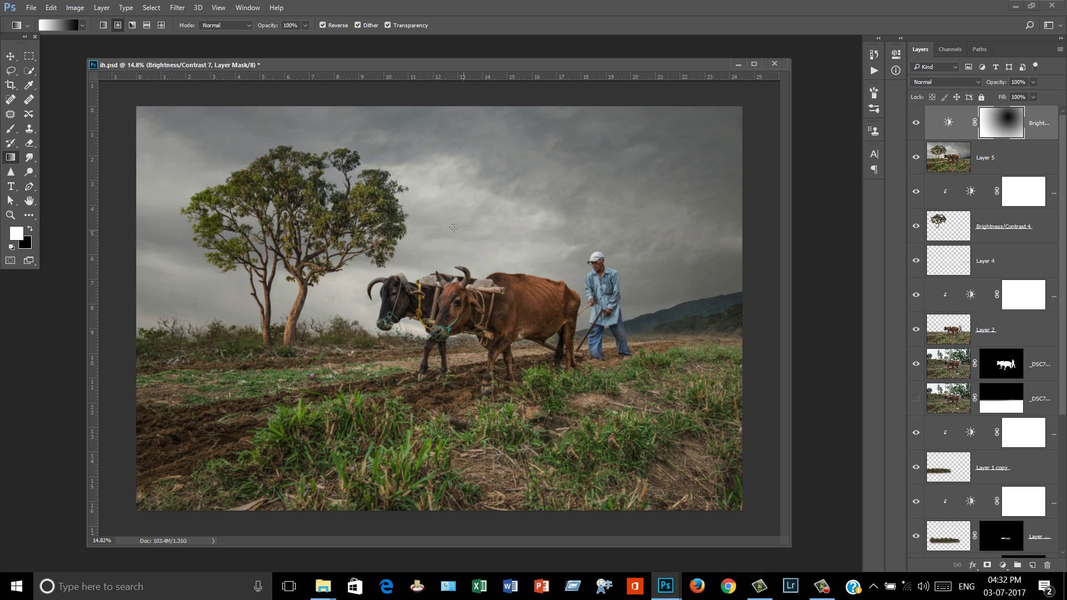
{"action": "left_click_drag", "start_coordinate": [433, 219], "coordinate": [783, 452]}
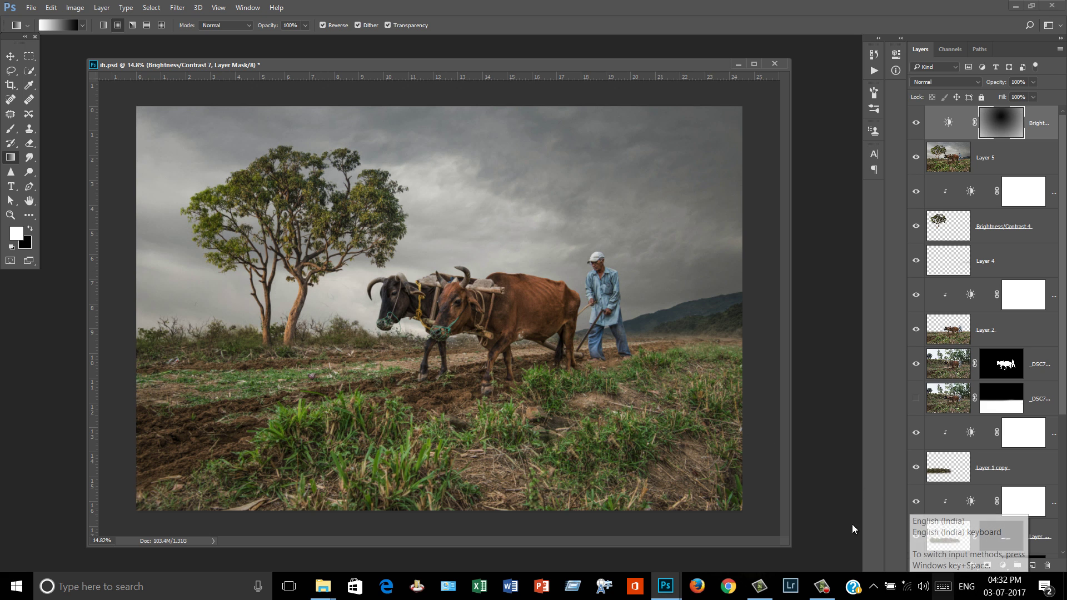
{"action": "left_click_drag", "start_coordinate": [477, 221], "coordinate": [778, 476]}
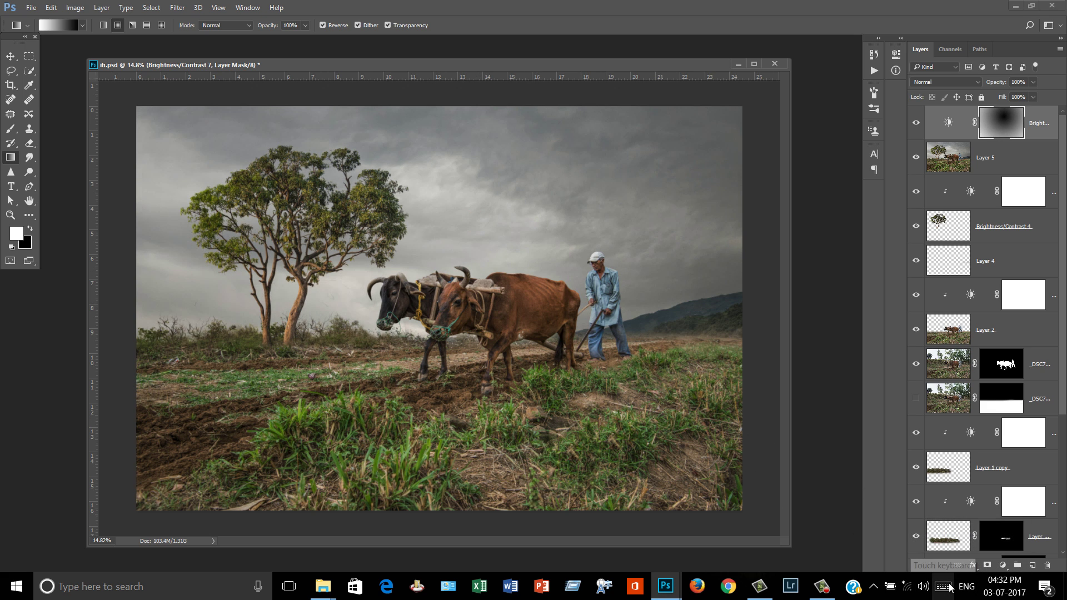
{"action": "key", "text": "ctrl+0"}
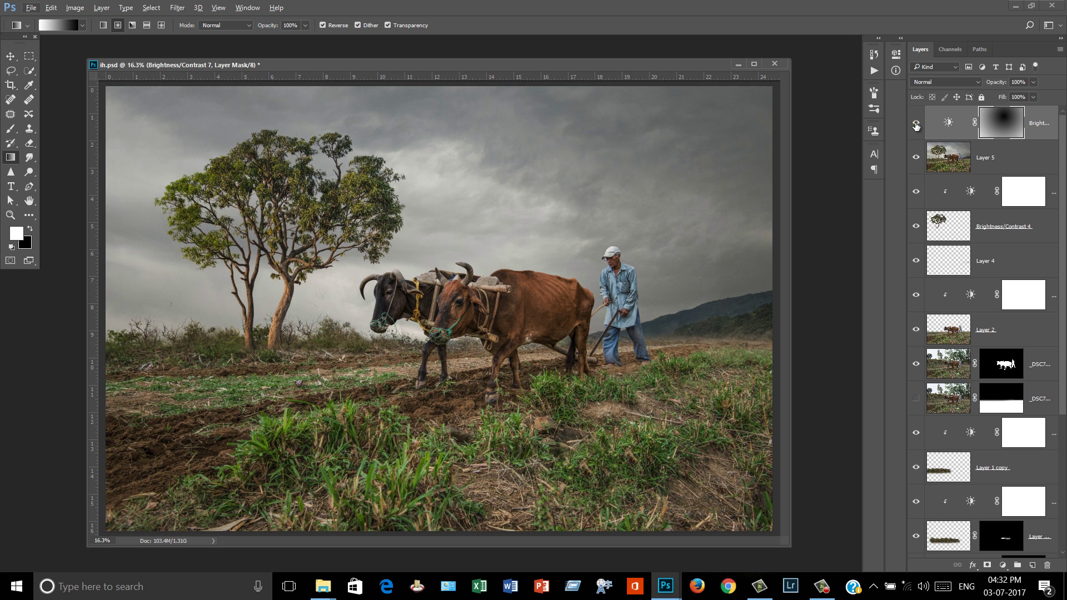
{"action": "left_click", "coordinate": [916, 123]}
{"action": "key", "text": "ctrl+minus"}
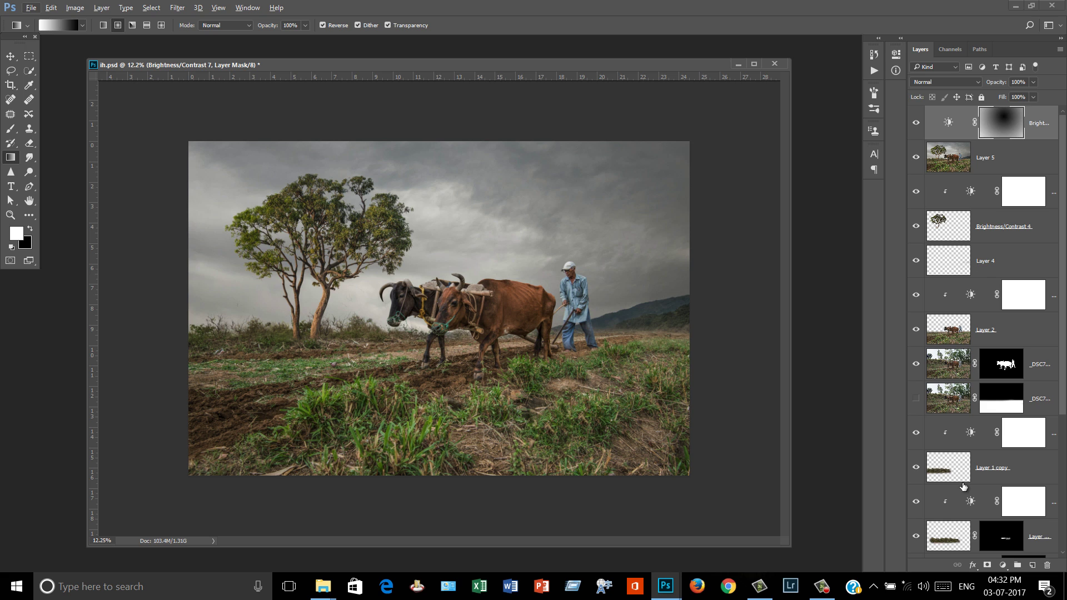
Step: Add a Curves 1 adjustment with the midpoint pulled down to darken the photo
{"action": "left_click", "coordinate": [1001, 568]}
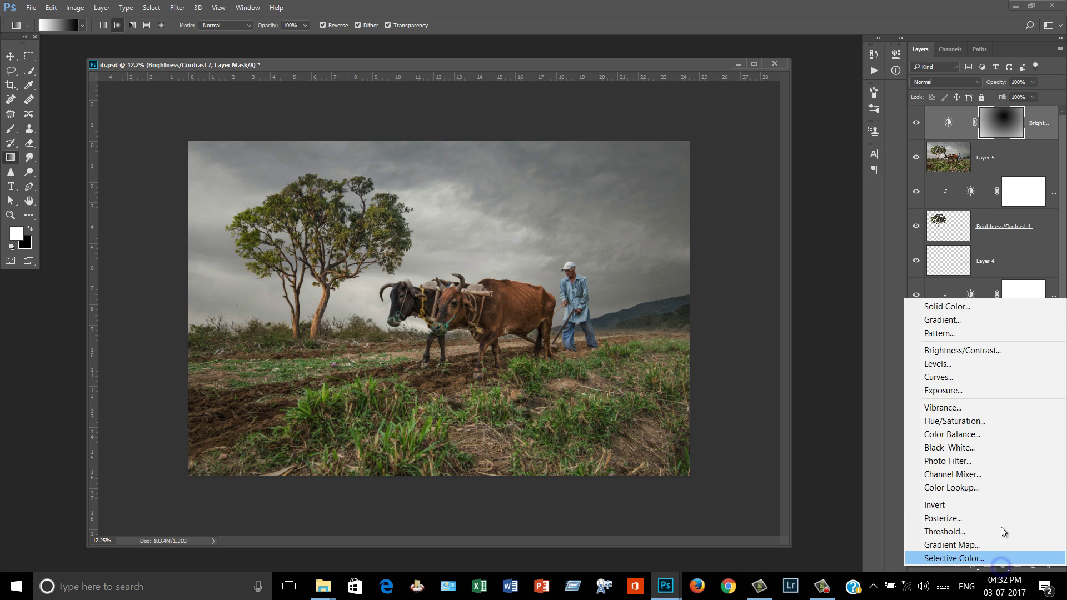
{"action": "left_click", "coordinate": [977, 378]}
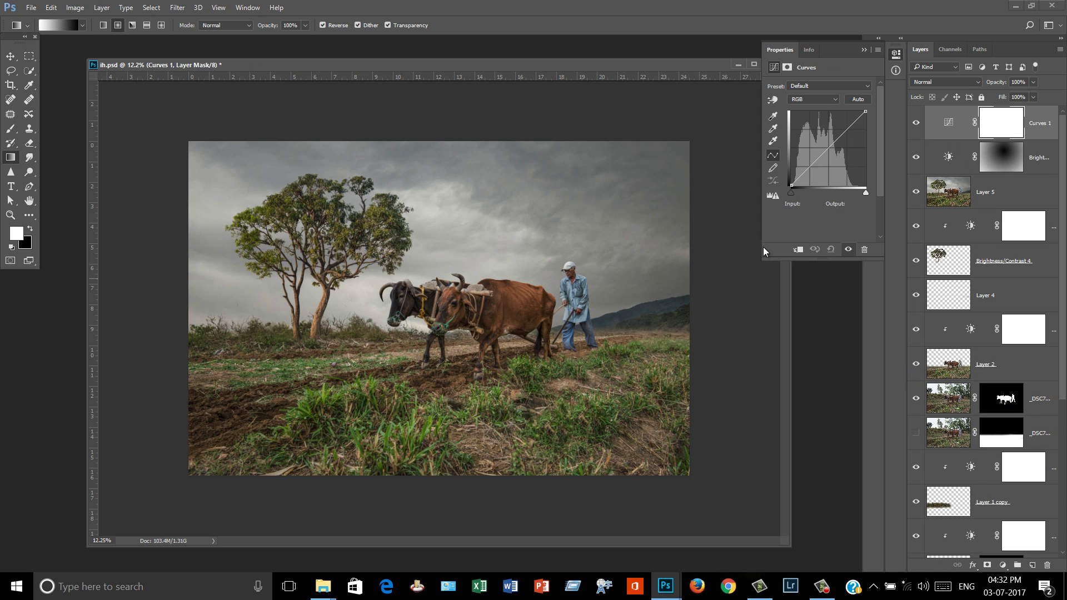
{"action": "left_click_drag", "start_coordinate": [833, 142], "coordinate": [835, 148]}
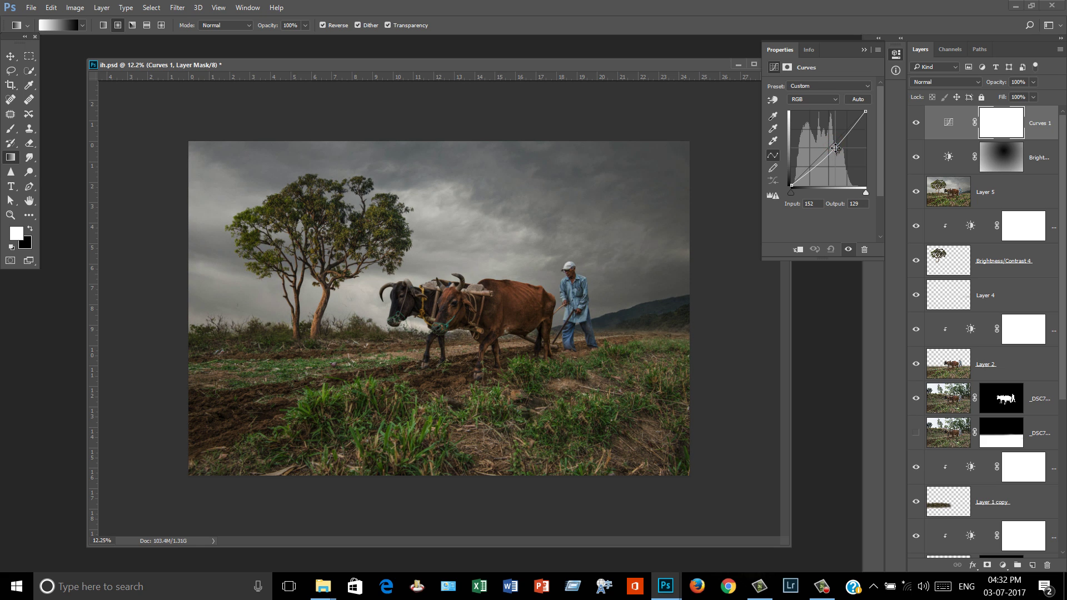
{"action": "left_click", "coordinate": [863, 50]}
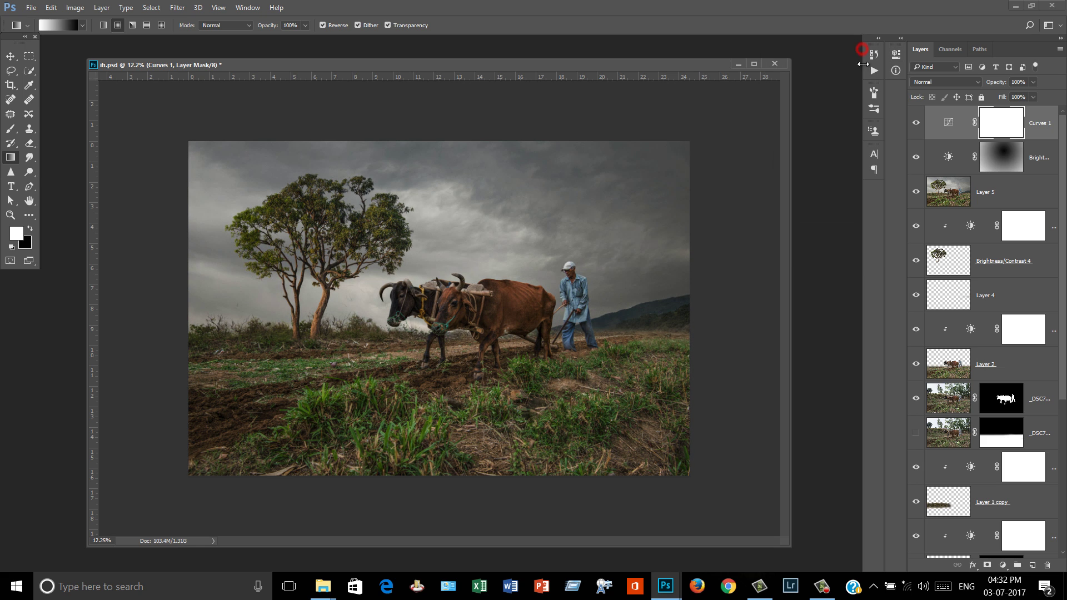
Step: Try vertical linear gradients on the Curves 1 mask, then reset the mask
{"action": "left_click", "coordinate": [985, 565]}
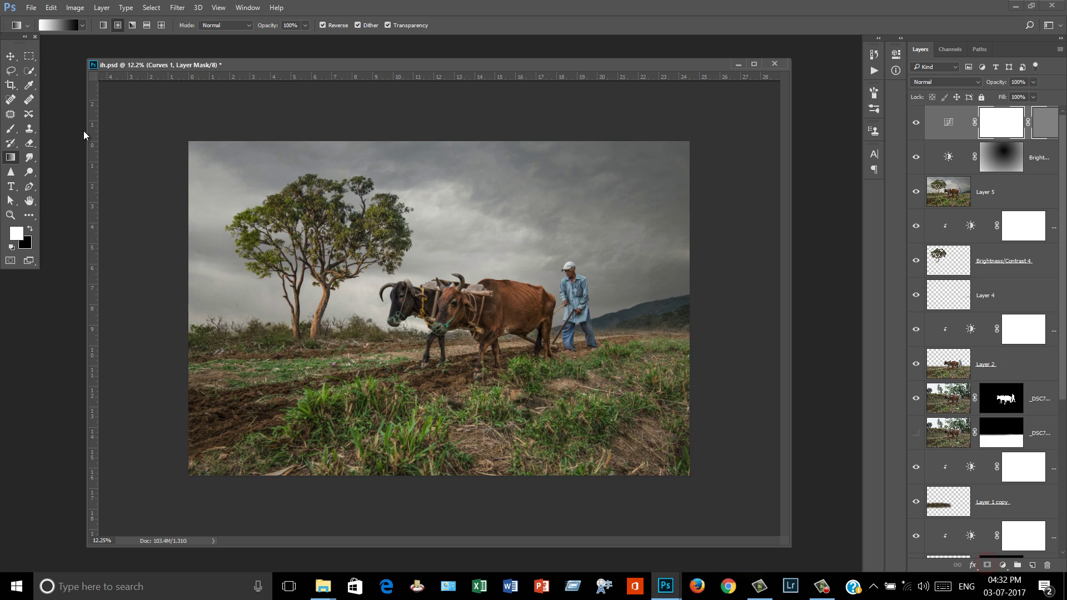
{"action": "left_click", "coordinate": [101, 25]}
{"action": "left_click_drag", "start_coordinate": [408, 482], "coordinate": [401, 328]}
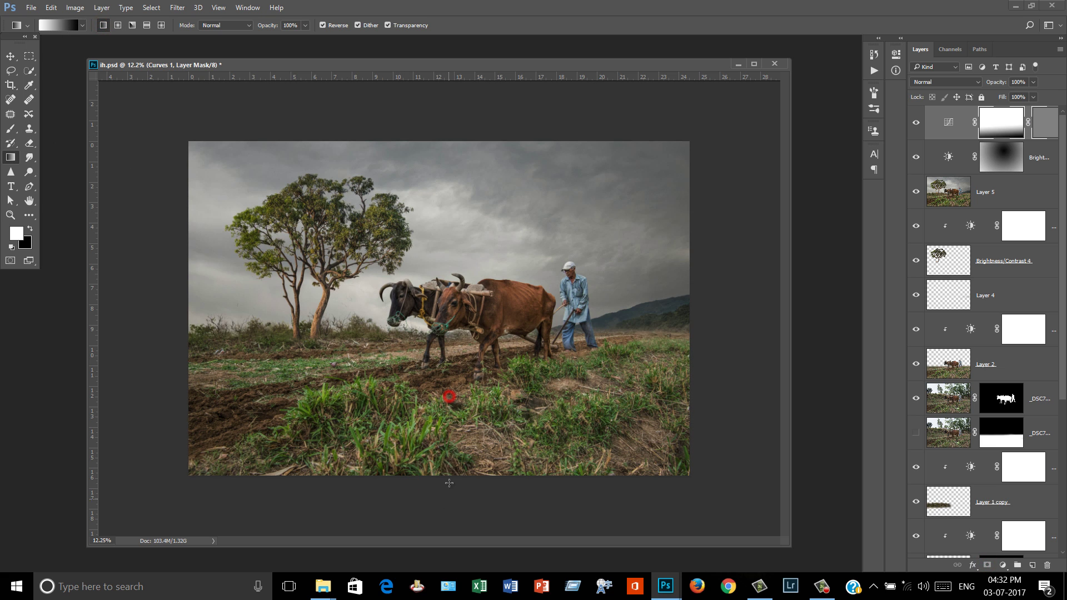
{"action": "left_click_drag", "start_coordinate": [449, 483], "coordinate": [451, 320]}
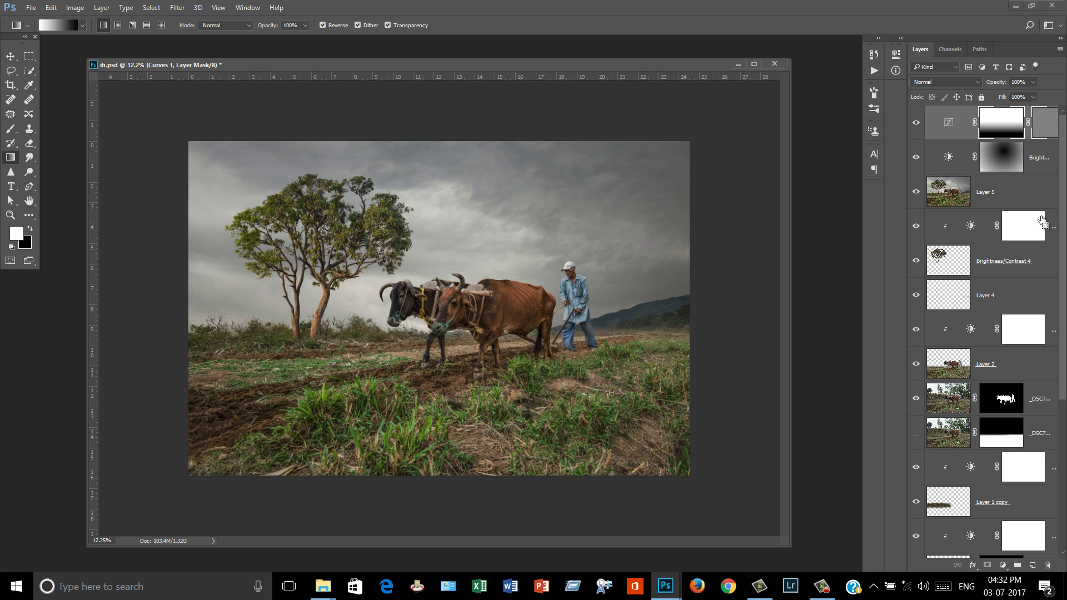
{"action": "key", "text": "ctrl+alt+z"}
{"action": "key", "text": "ctrl+alt+z"}
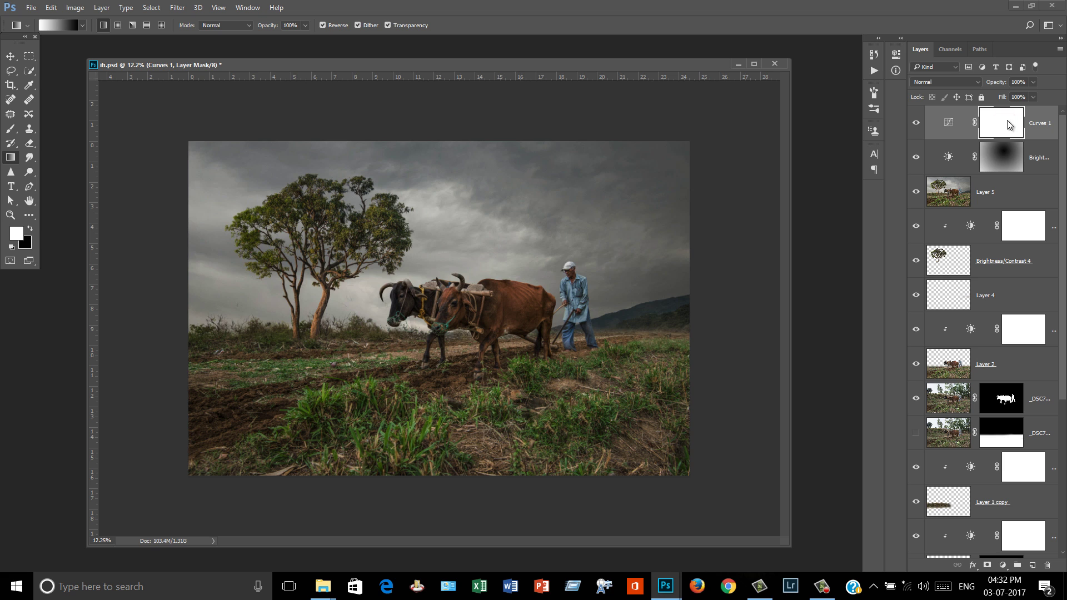
{"action": "key", "text": "ctrl+i"}
Step: Redraw the linear gradient down across the field on the Curves 1 mask
{"action": "left_click_drag", "start_coordinate": [495, 476], "coordinate": [465, 482]}
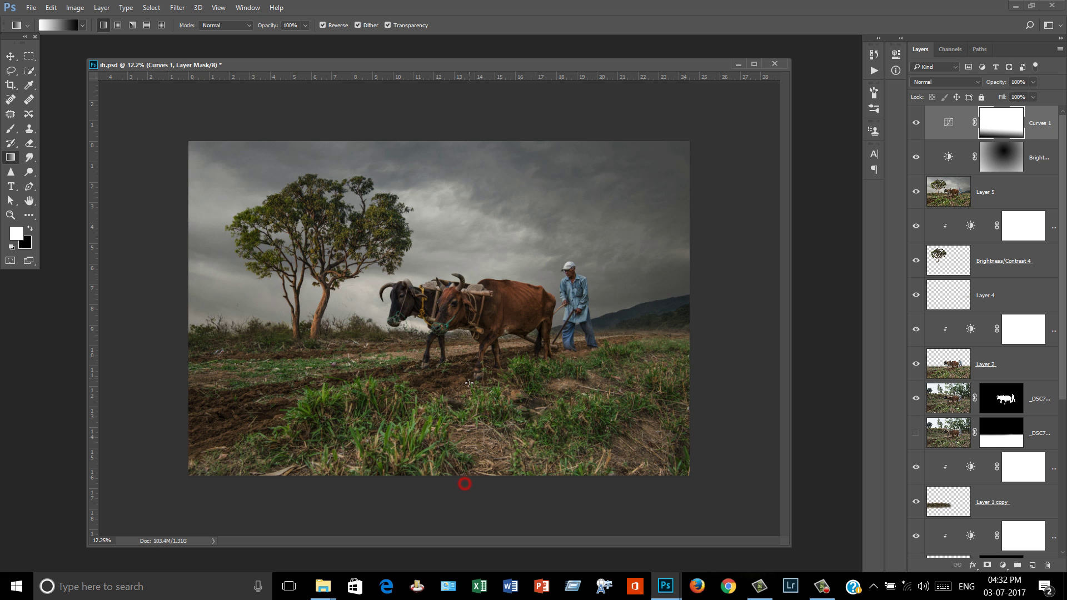
{"action": "key", "text": "ctrl+z"}
{"action": "left_click_drag", "start_coordinate": [463, 347], "coordinate": [468, 465]}
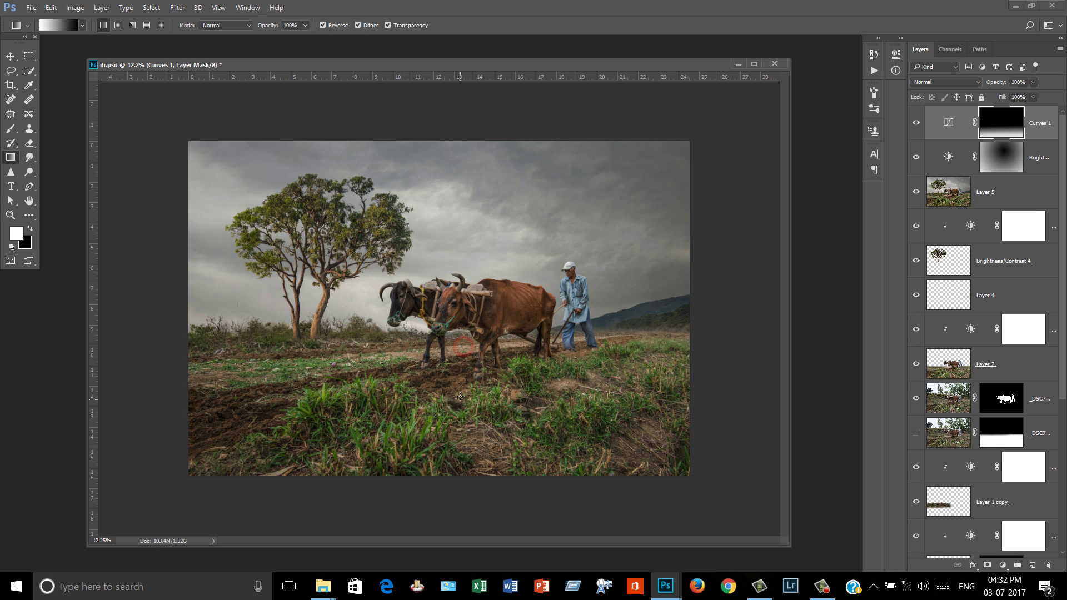
{"action": "left_click_drag", "start_coordinate": [460, 316], "coordinate": [457, 441]}
{"action": "left_click_drag", "start_coordinate": [340, 295], "coordinate": [436, 533]}
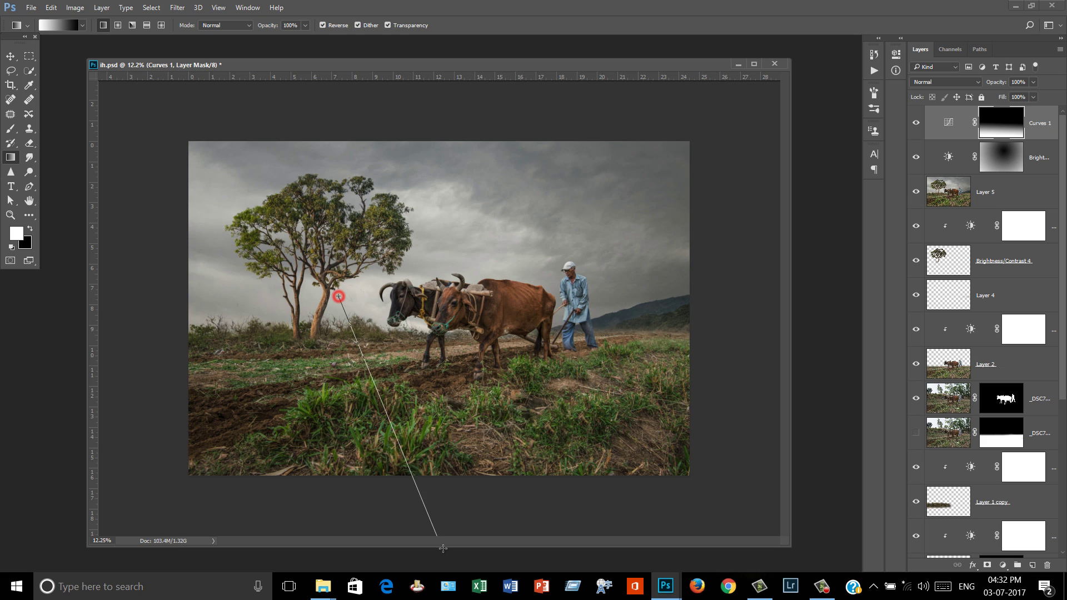
{"action": "left_click_drag", "start_coordinate": [351, 300], "coordinate": [397, 489]}
{"action": "left_click_drag", "start_coordinate": [432, 293], "coordinate": [471, 489]}
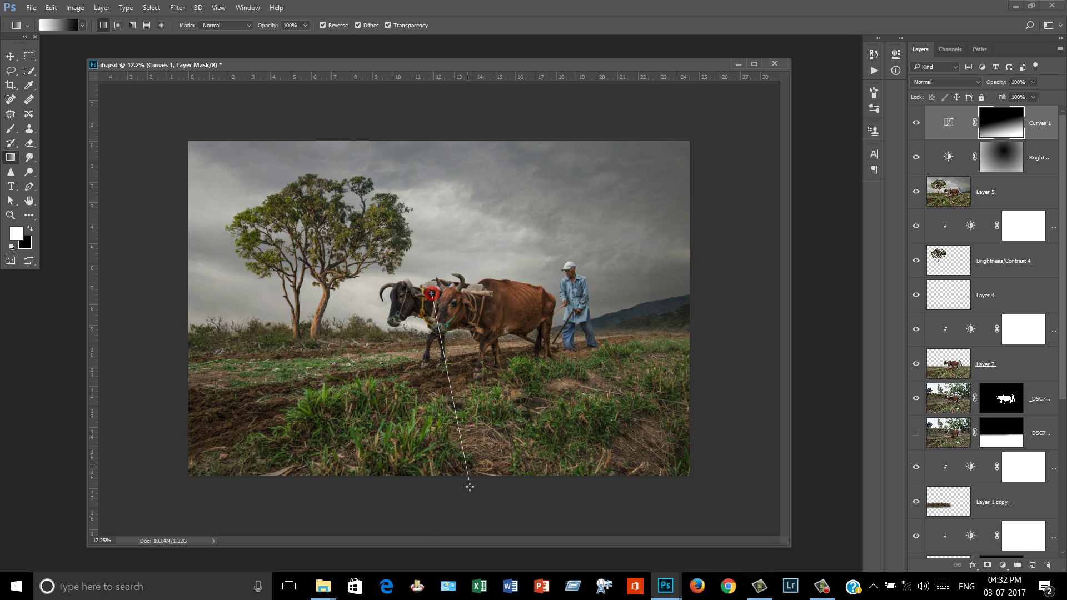
Step: Compare the darkening and finalize the gradient from the oxen to the bottom edge
{"action": "scroll", "coordinate": [477, 455], "scroll_direction": "up", "scroll_amount": 1}
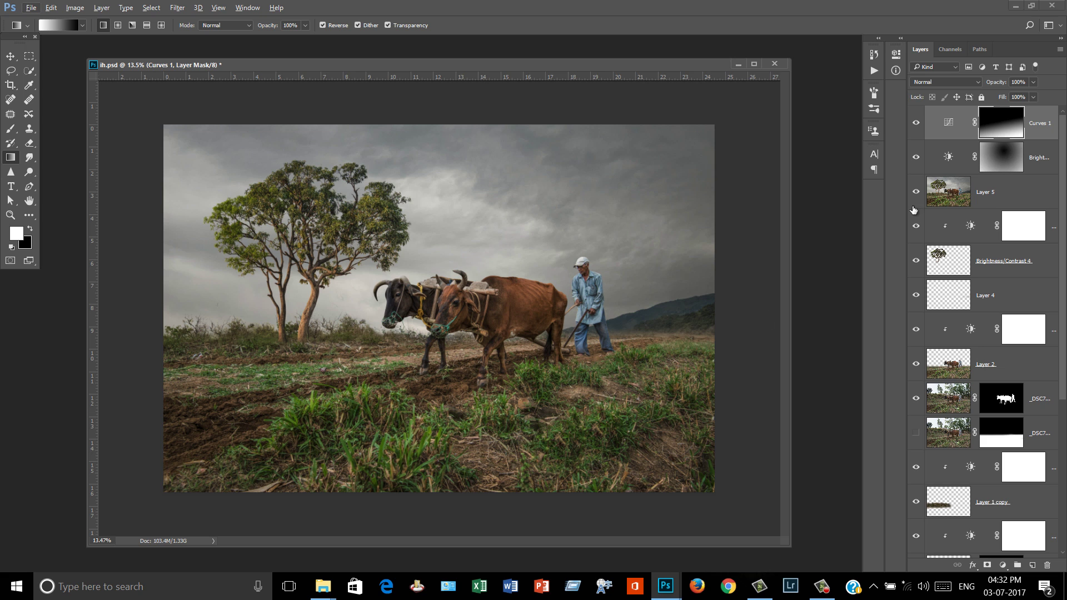
{"action": "left_click", "coordinate": [914, 123]}
{"action": "left_click", "coordinate": [915, 124]}
{"action": "left_click", "coordinate": [915, 123]}
{"action": "left_click_drag", "start_coordinate": [417, 278], "coordinate": [469, 519]}
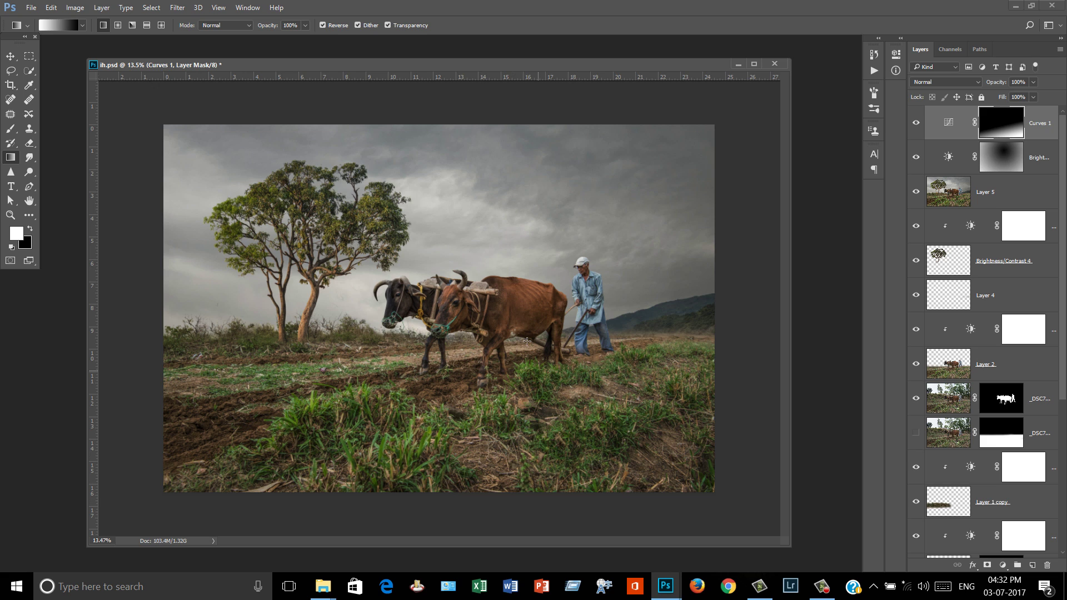
{"action": "left_click_drag", "start_coordinate": [527, 341], "coordinate": [523, 483]}
{"action": "left_click_drag", "start_coordinate": [495, 318], "coordinate": [509, 522]}
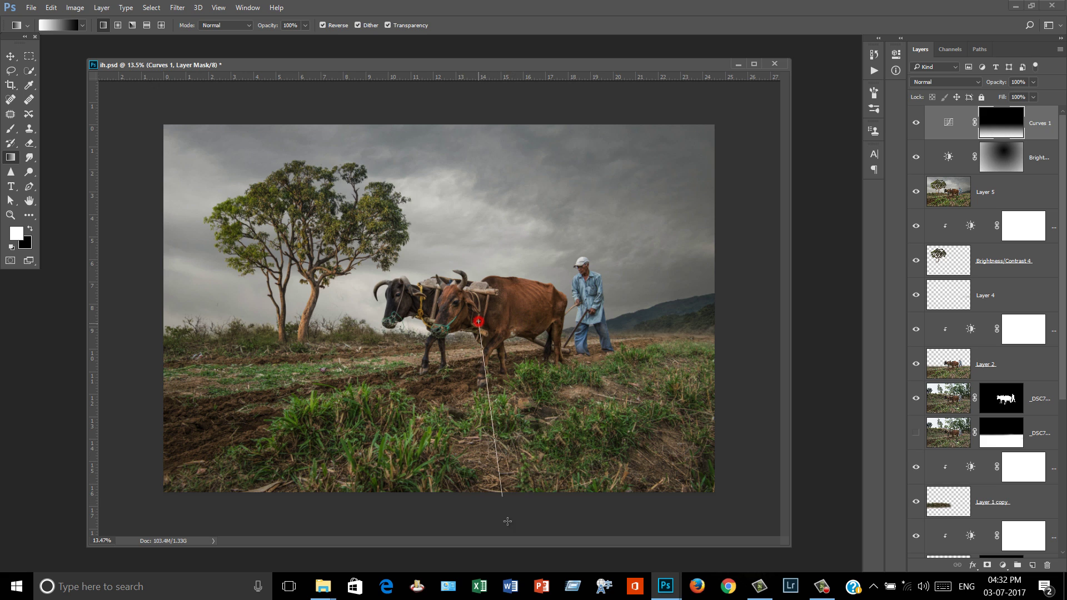
Step: Toggle the top Nik layer's visibility to compare, then drag it to the trash
{"action": "left_click", "coordinate": [9, 56]}
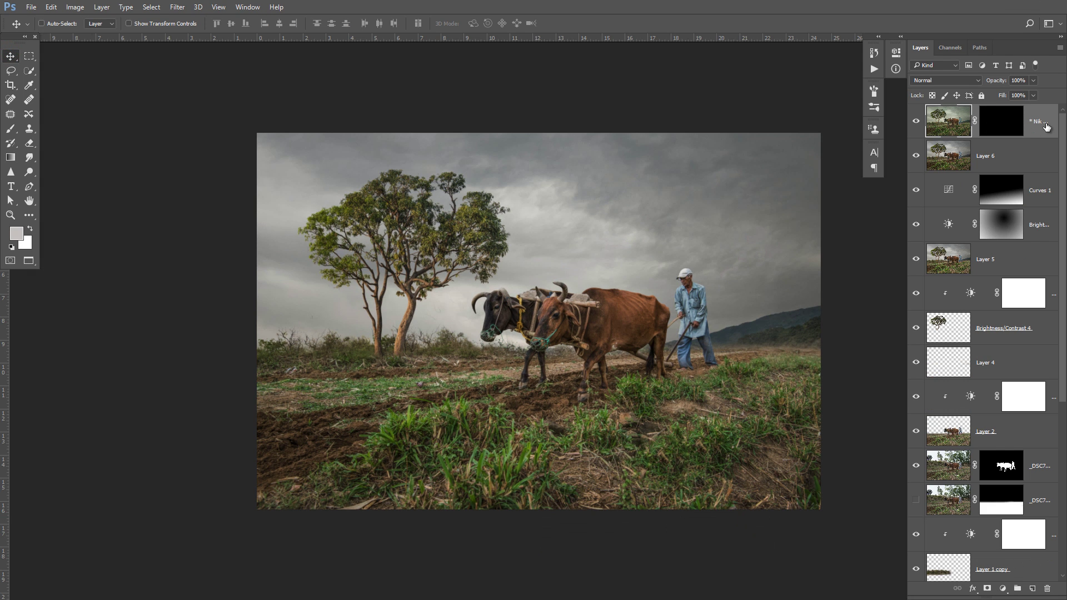
{"action": "left_click", "coordinate": [908, 122]}
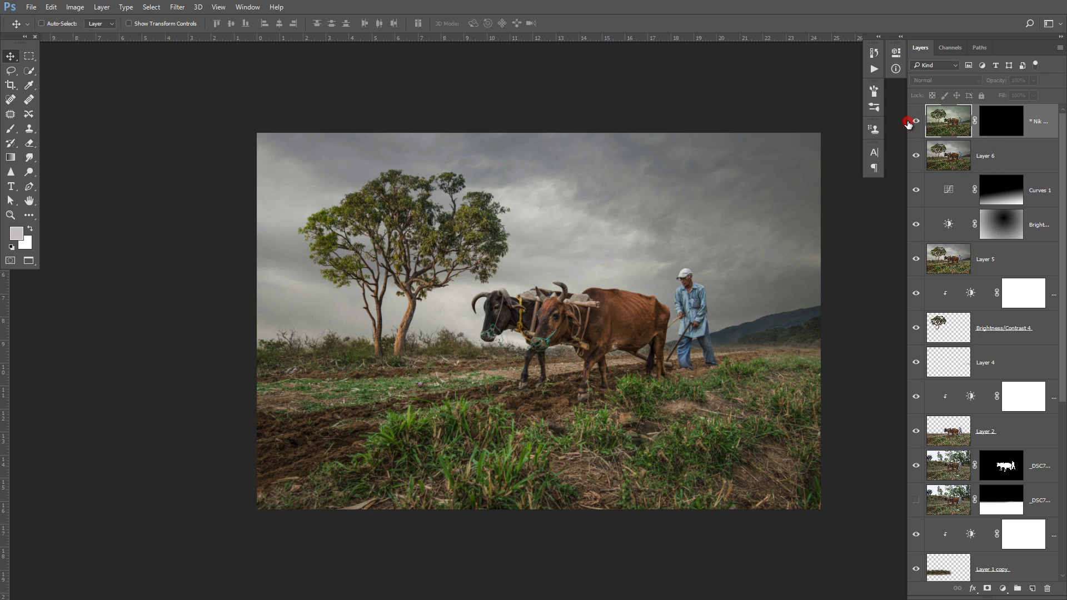
{"action": "left_click", "coordinate": [908, 122]}
{"action": "left_click", "coordinate": [908, 122]}
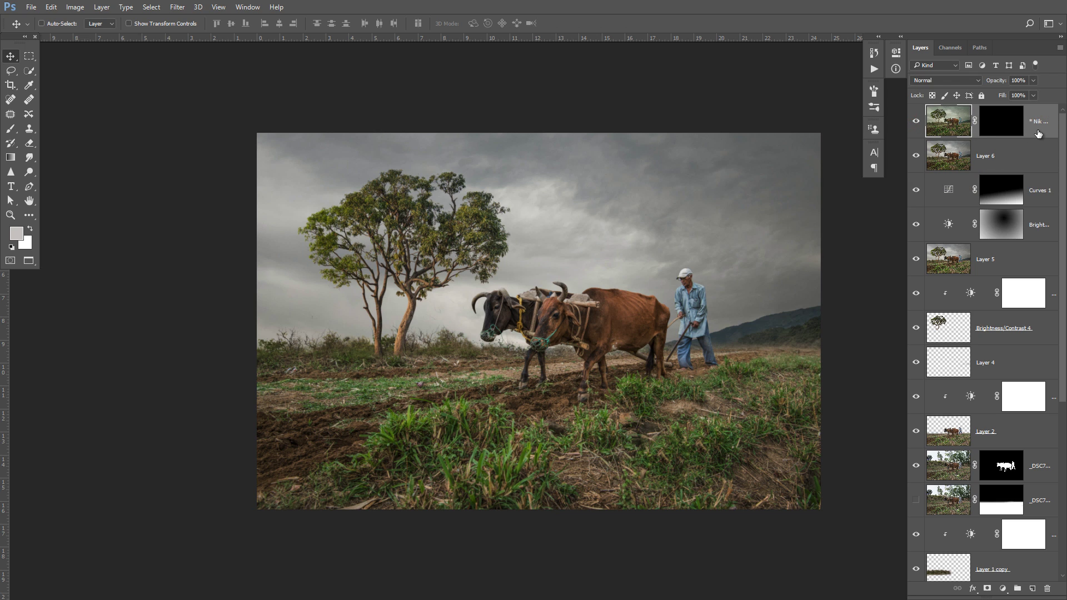
{"action": "left_click_drag", "start_coordinate": [1038, 131], "coordinate": [1047, 588]}
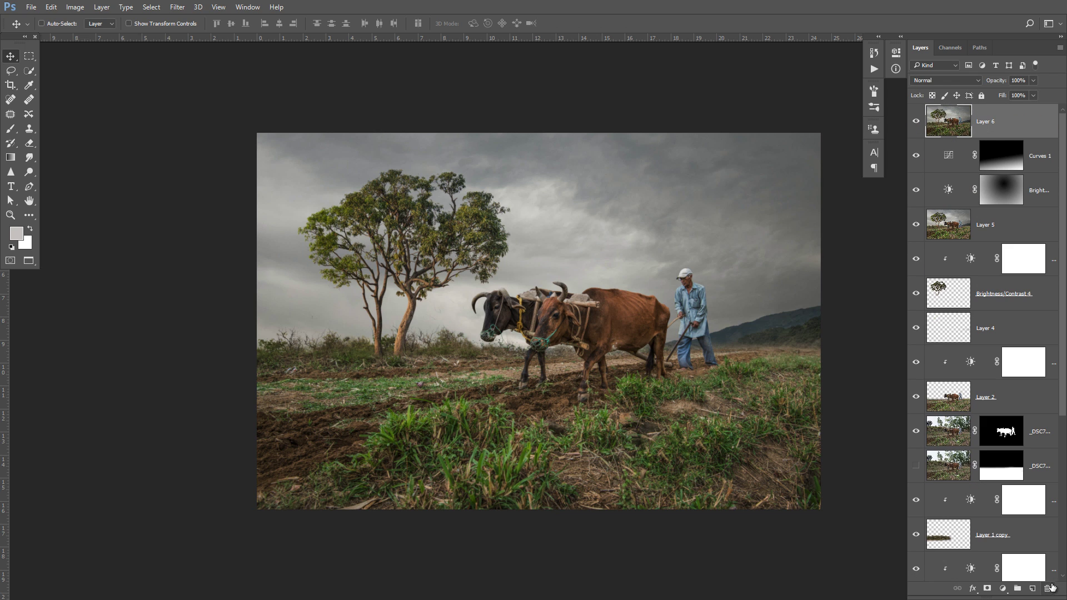